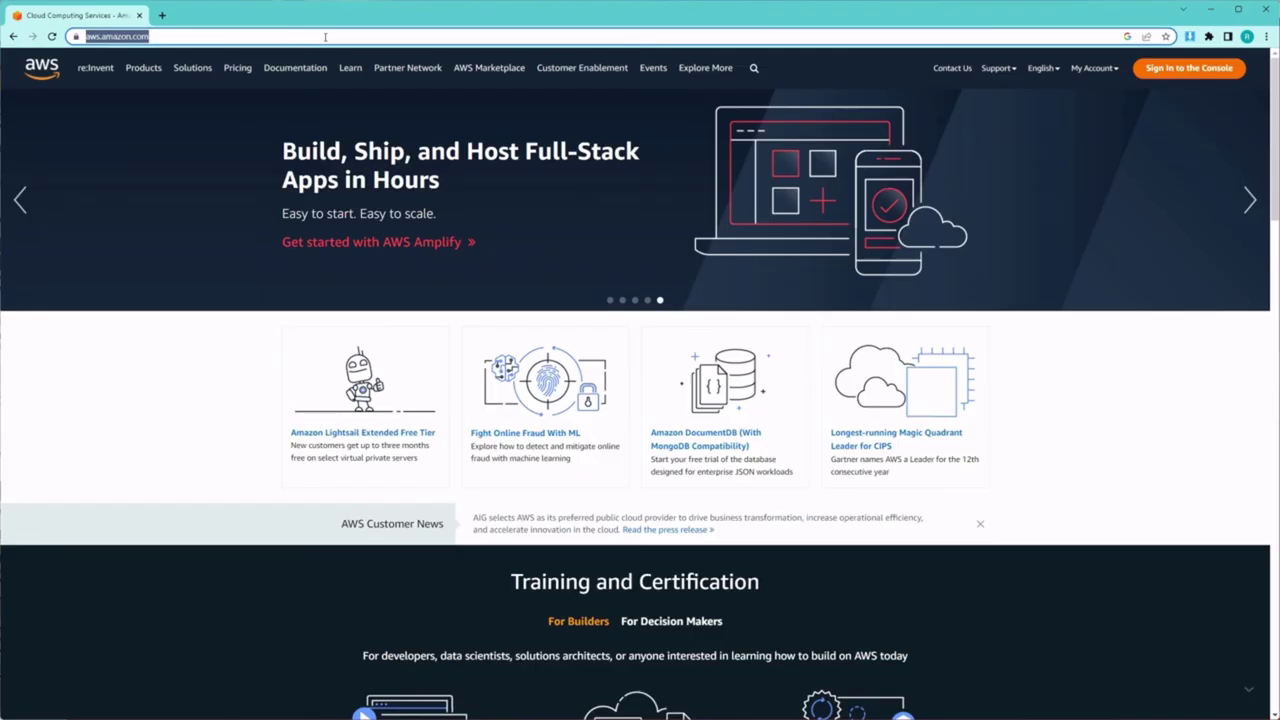
Open the Amazon AppFlow page at aws.amazon.com/appflow and proceed to the AWS console.
left_click(225, 45)
type("appflow")
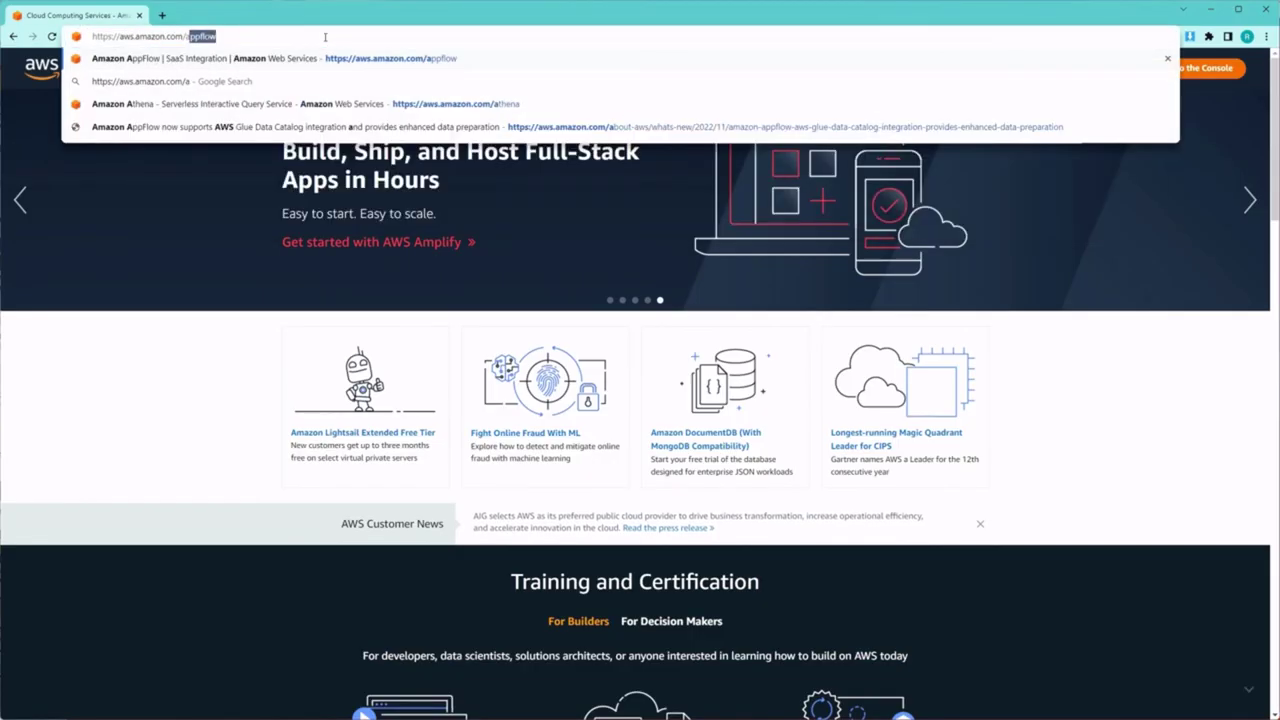
key("Return")
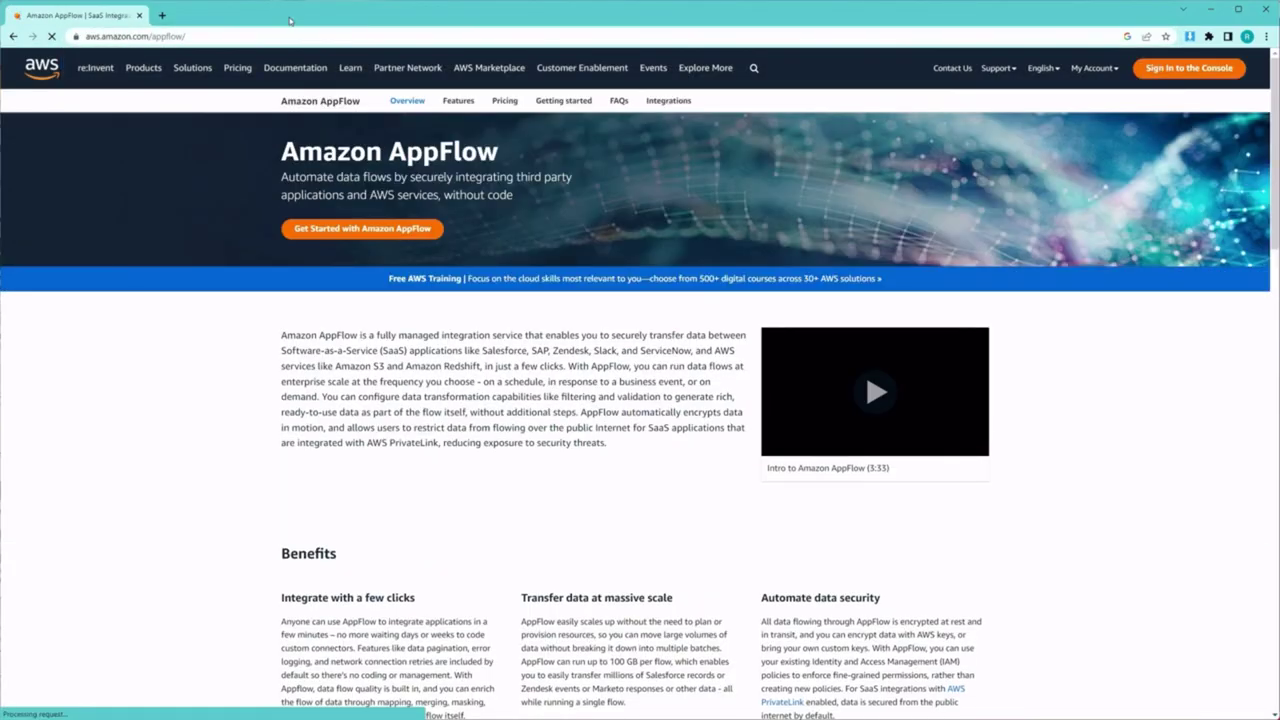
left_click(1209, 72)
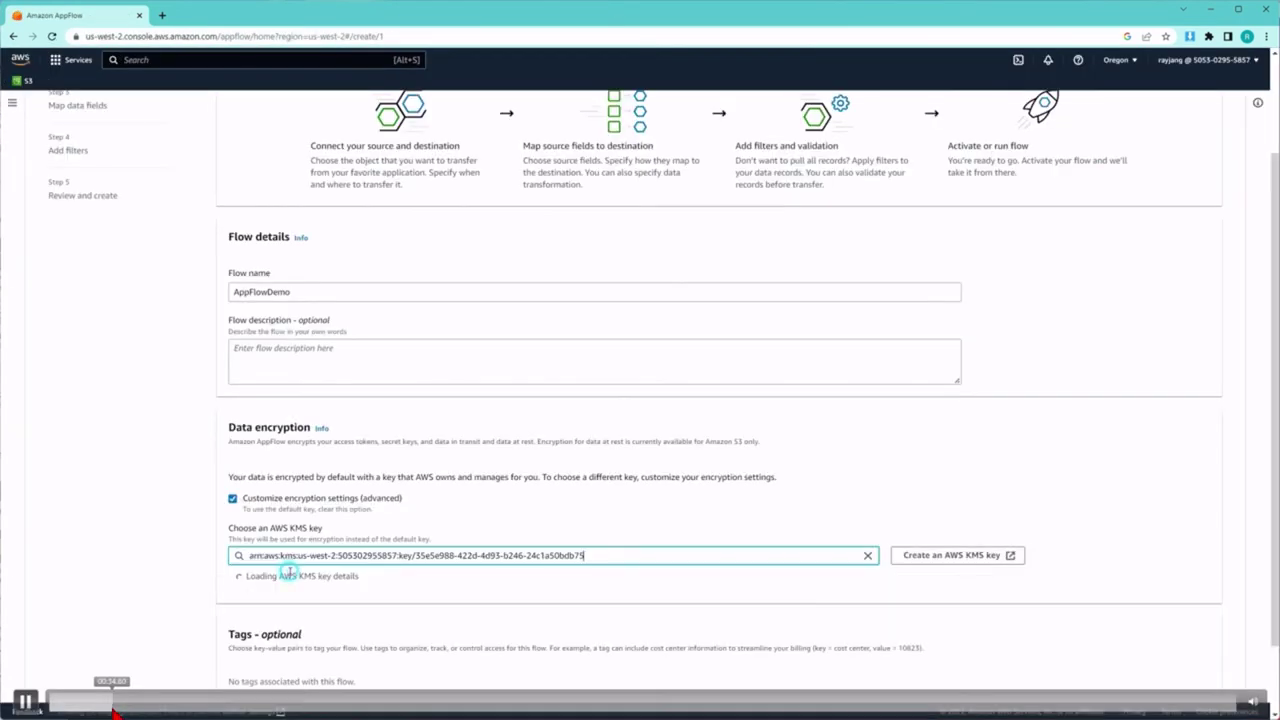
Choose the salesforcecmk KMS key for the flow's data encryption and continue to the flow configuration.
left_click(286, 569)
scroll(421, 577, "down", 4)
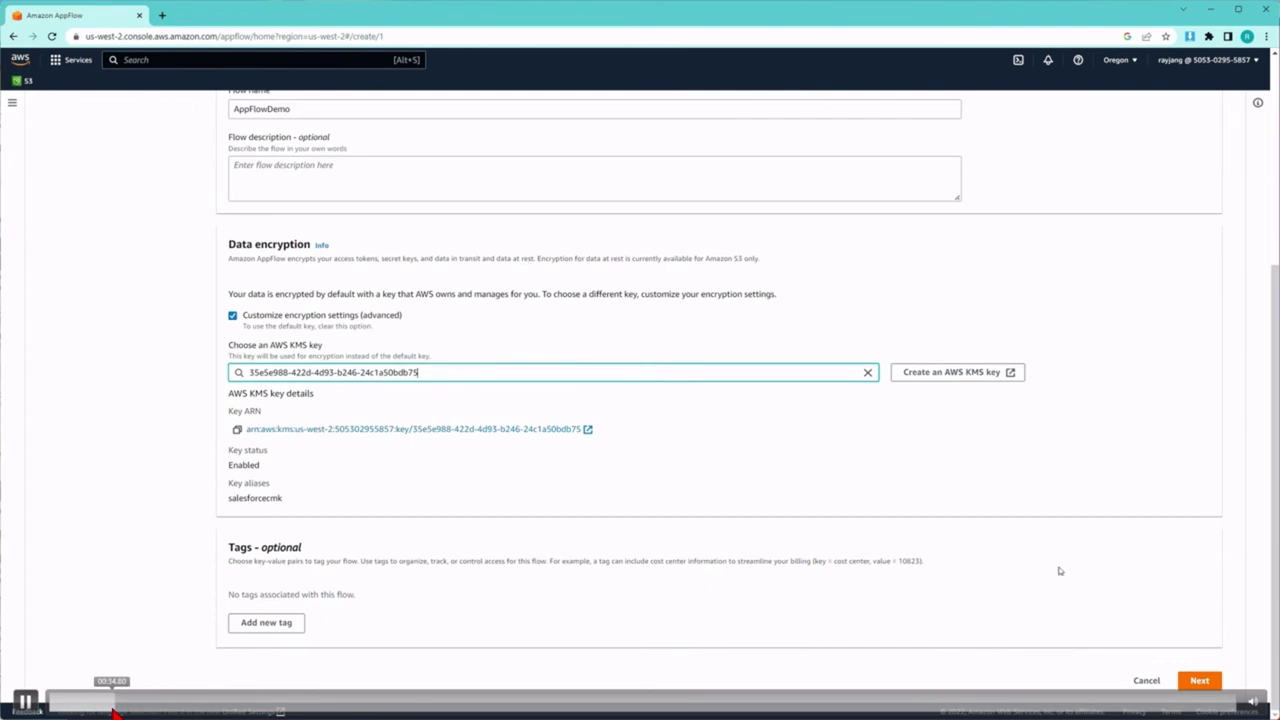
left_click(1199, 680)
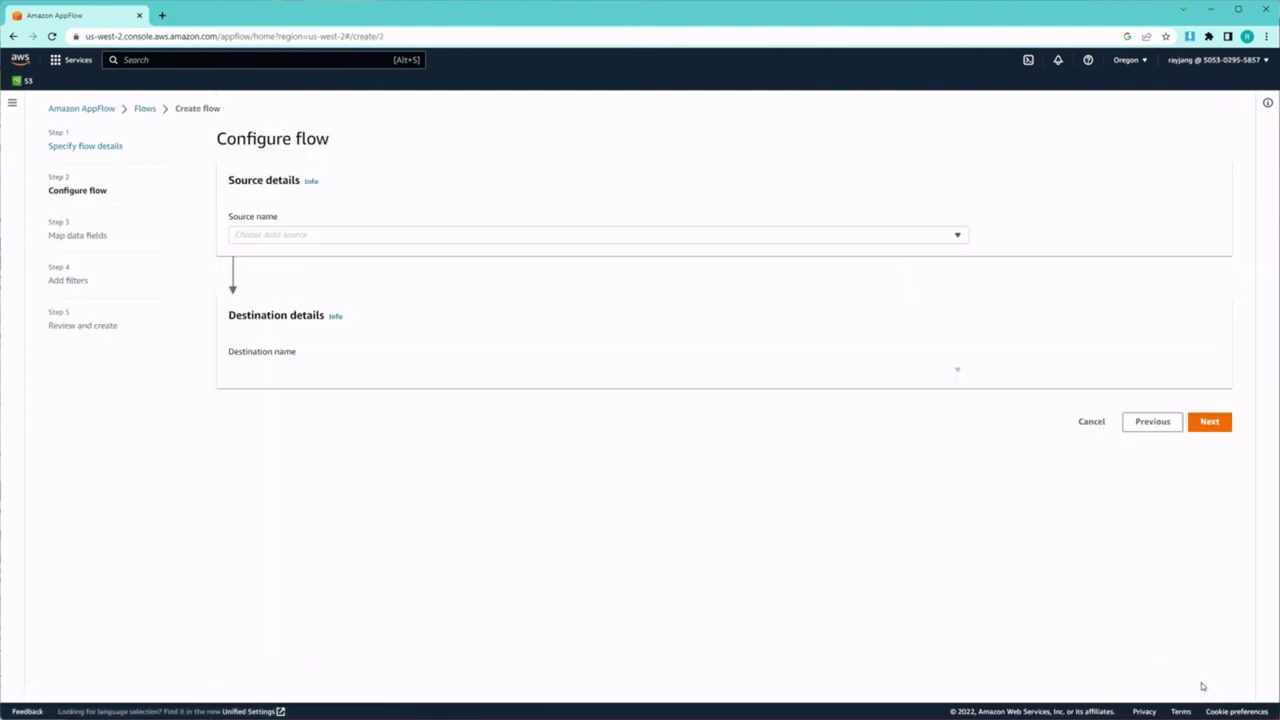
Select Salesforce as the flow's data source.
left_click(376, 242)
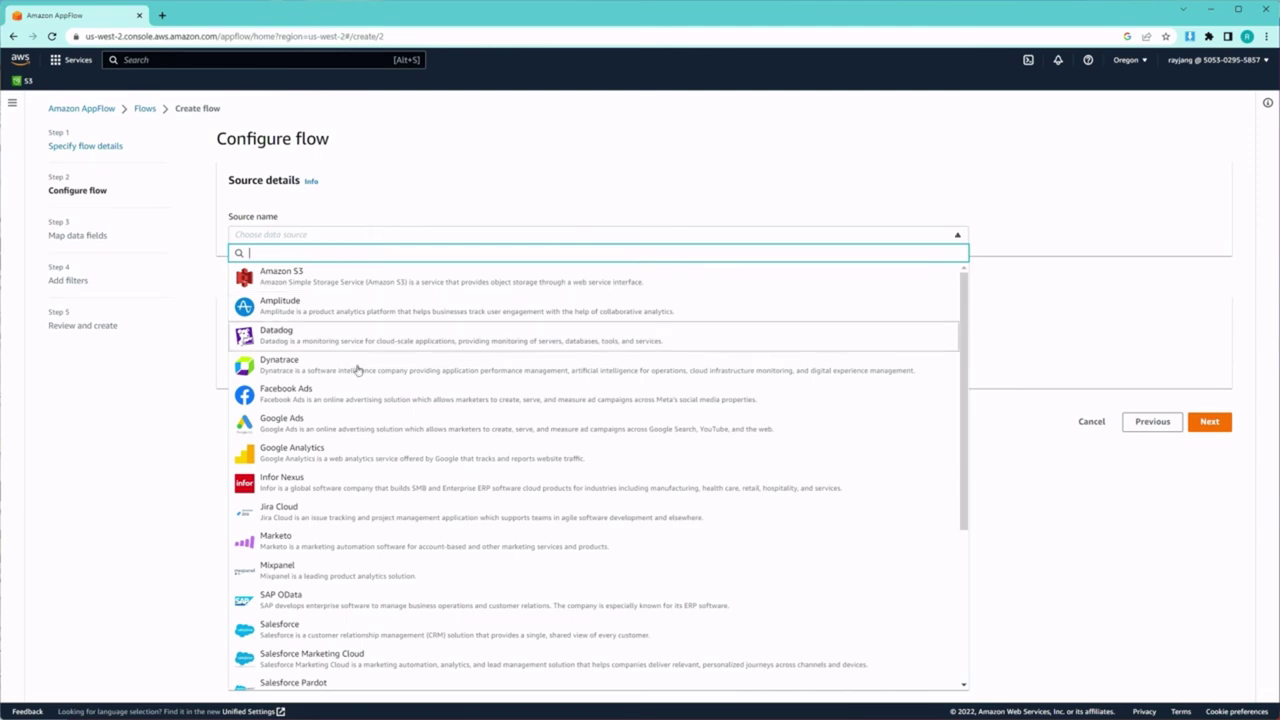
scroll(356, 380, "down", 1)
scroll(354, 389, "down", 2)
left_click(286, 450)
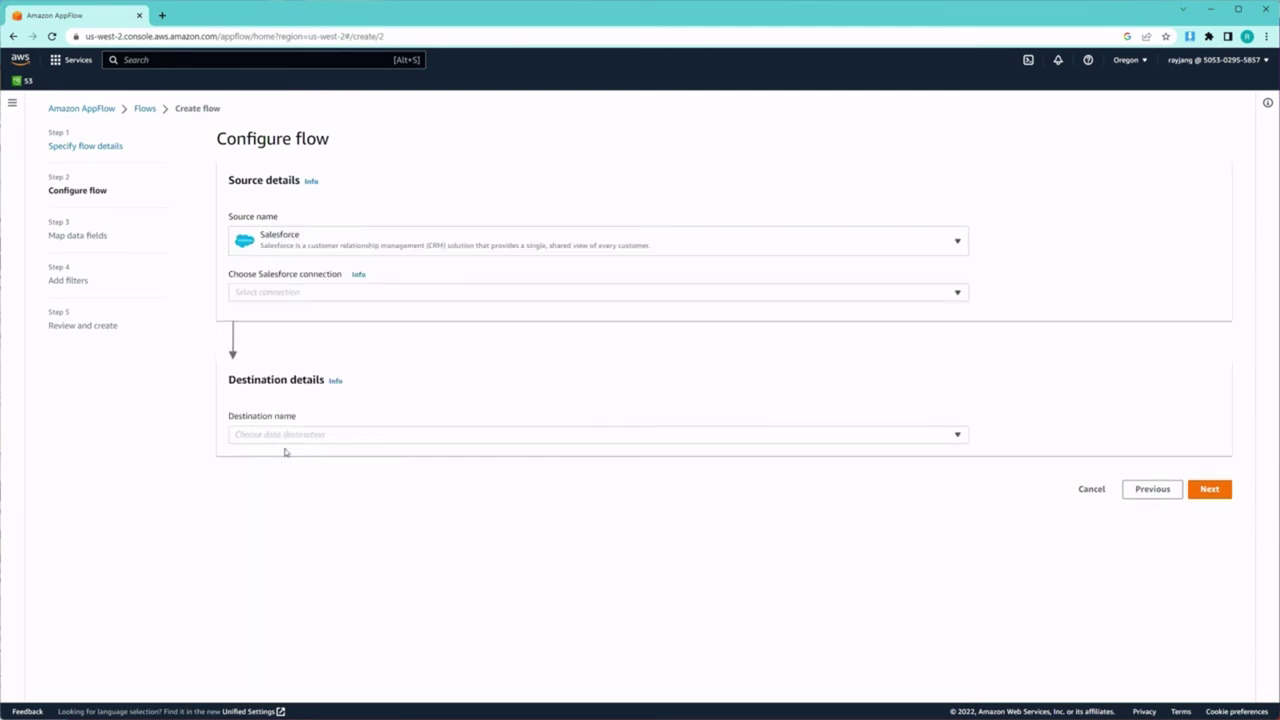
Use the existing SFopps connection for the Salesforce source and choose the Account object.
left_click(336, 292)
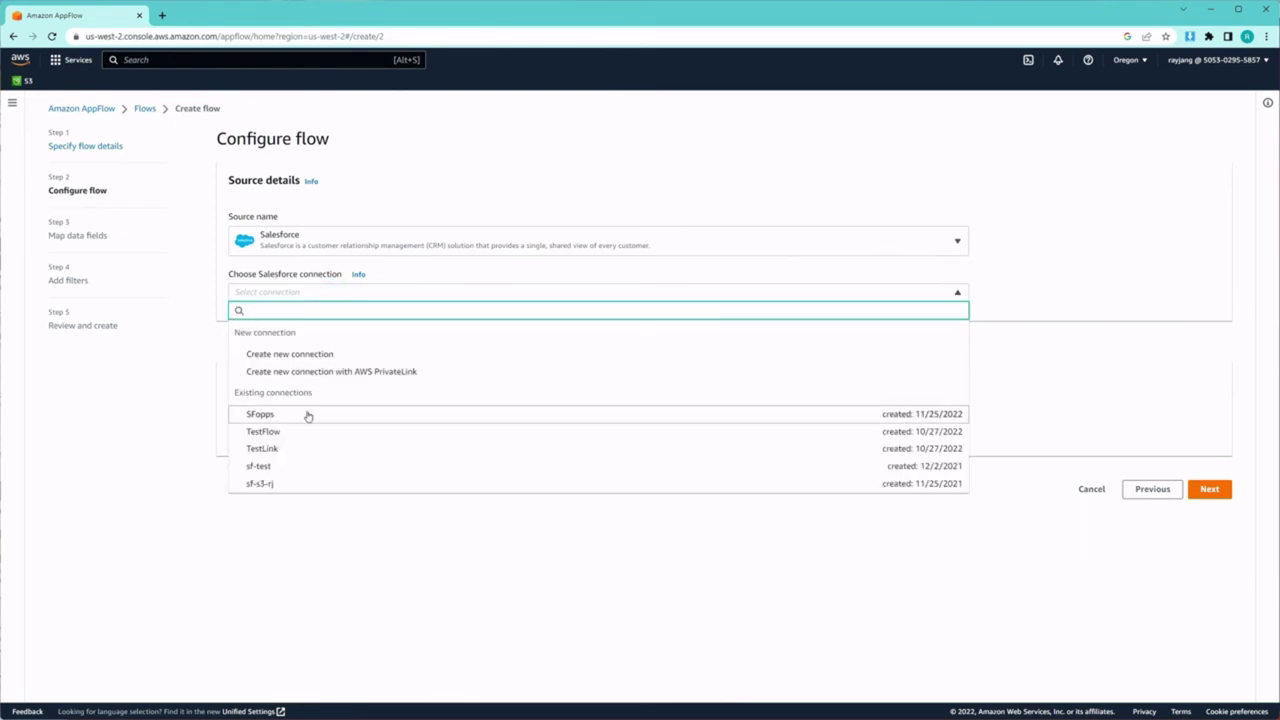
left_click(269, 415)
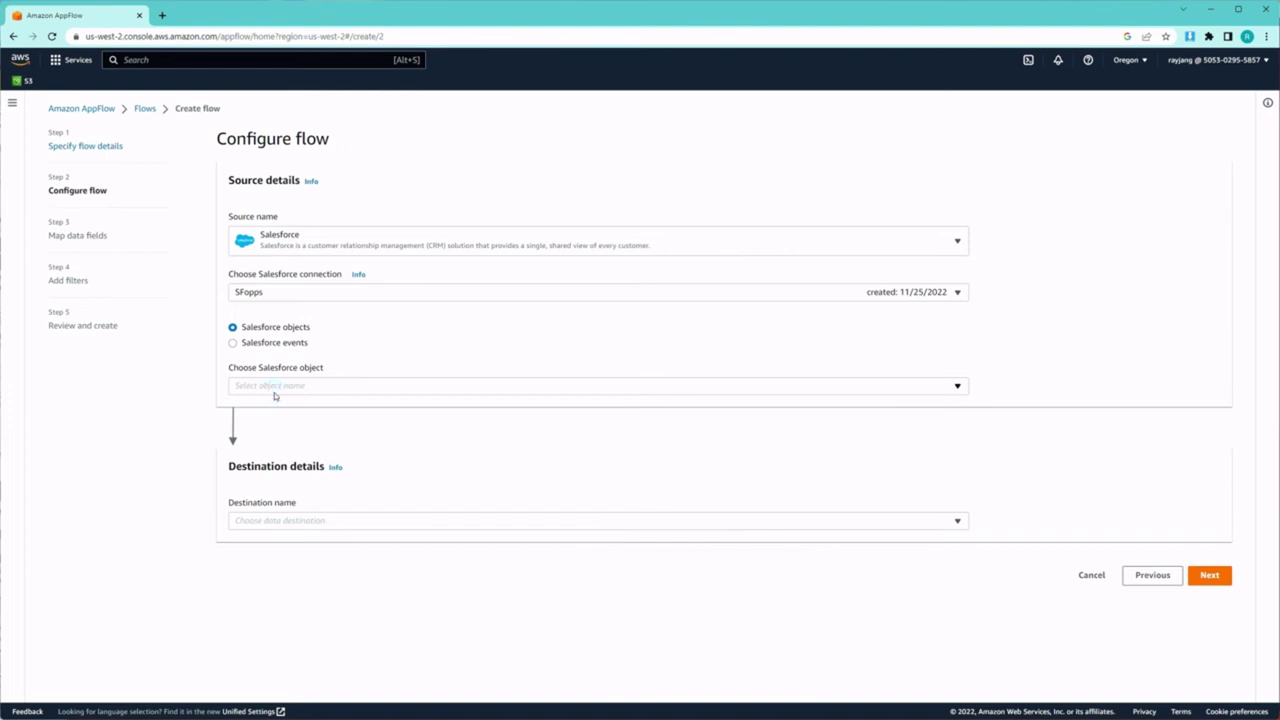
left_click(274, 392)
left_click(274, 369)
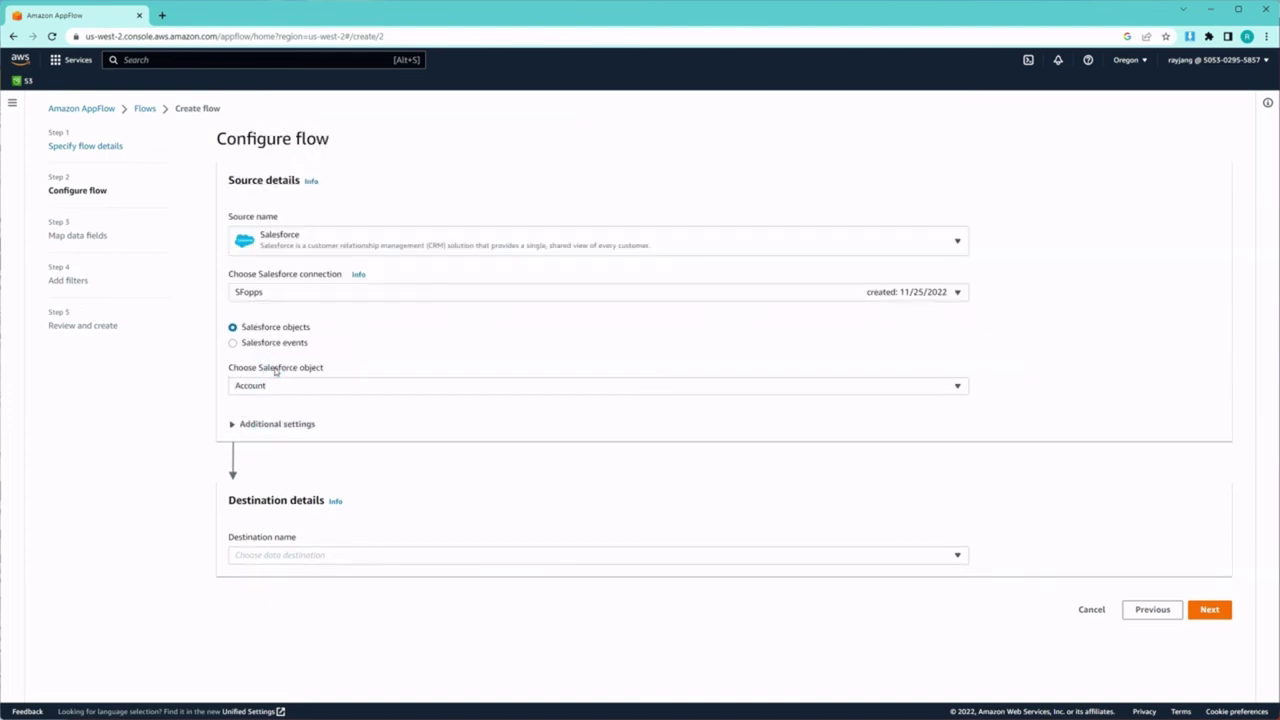
Set the flow's destination to Amazon S3 with the rejjiebucket1 bucket, leaving the bucket prefix empty.
left_click(294, 555)
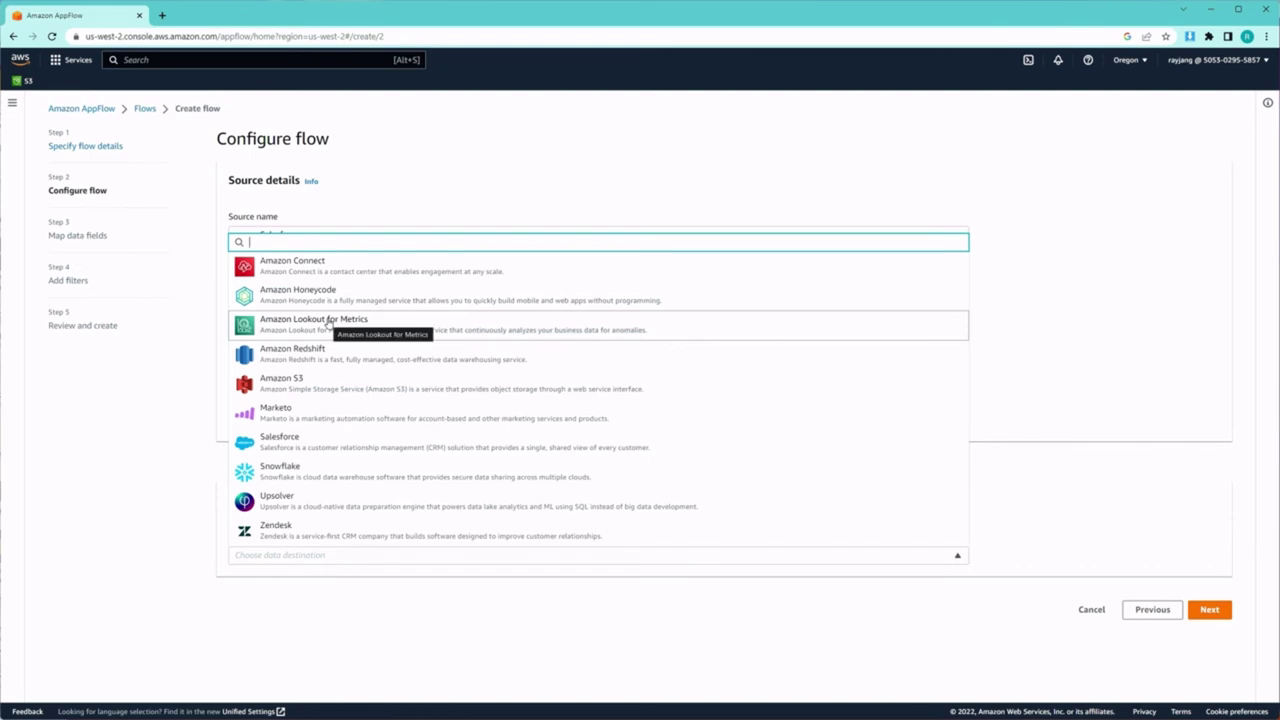
left_click(290, 387)
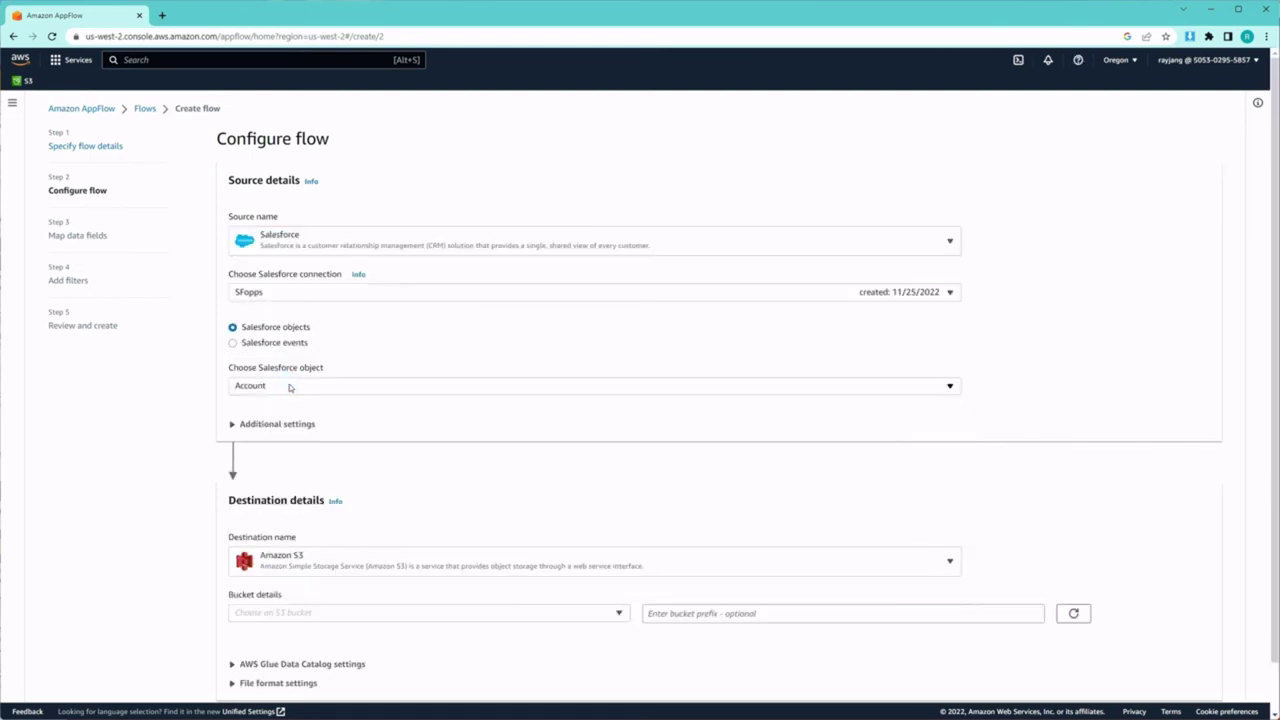
left_click(332, 618)
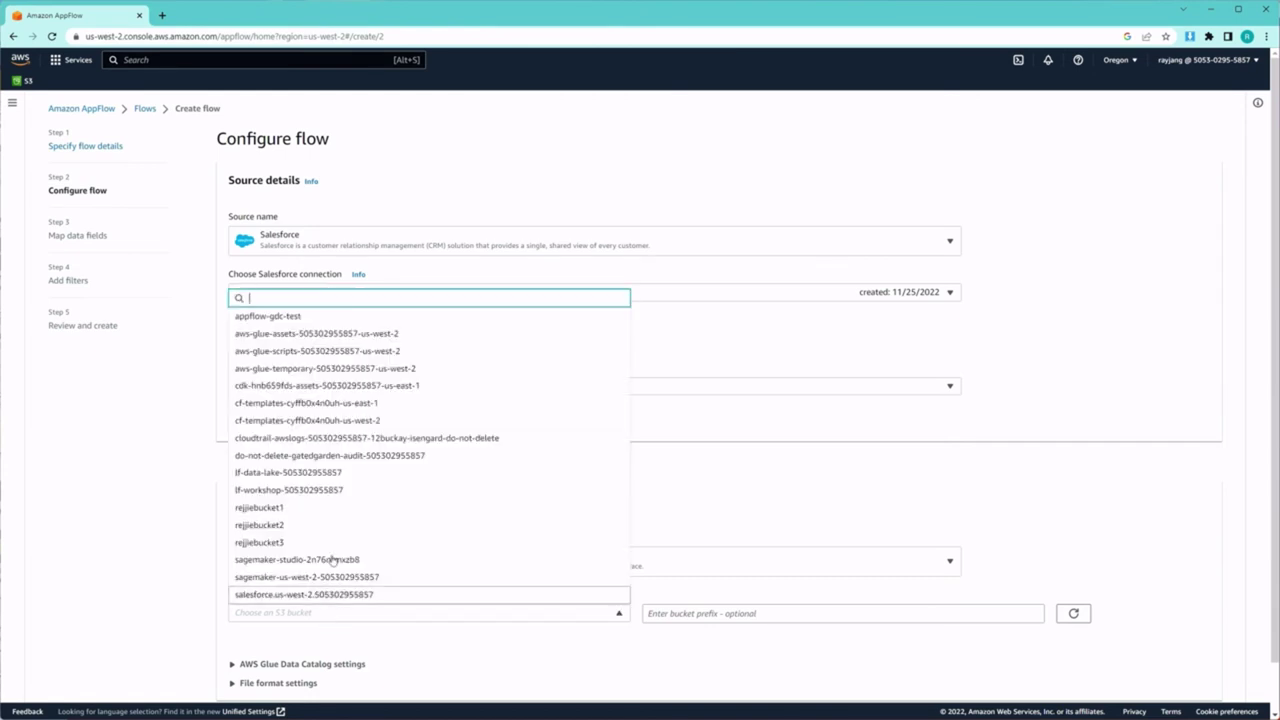
left_click(329, 508)
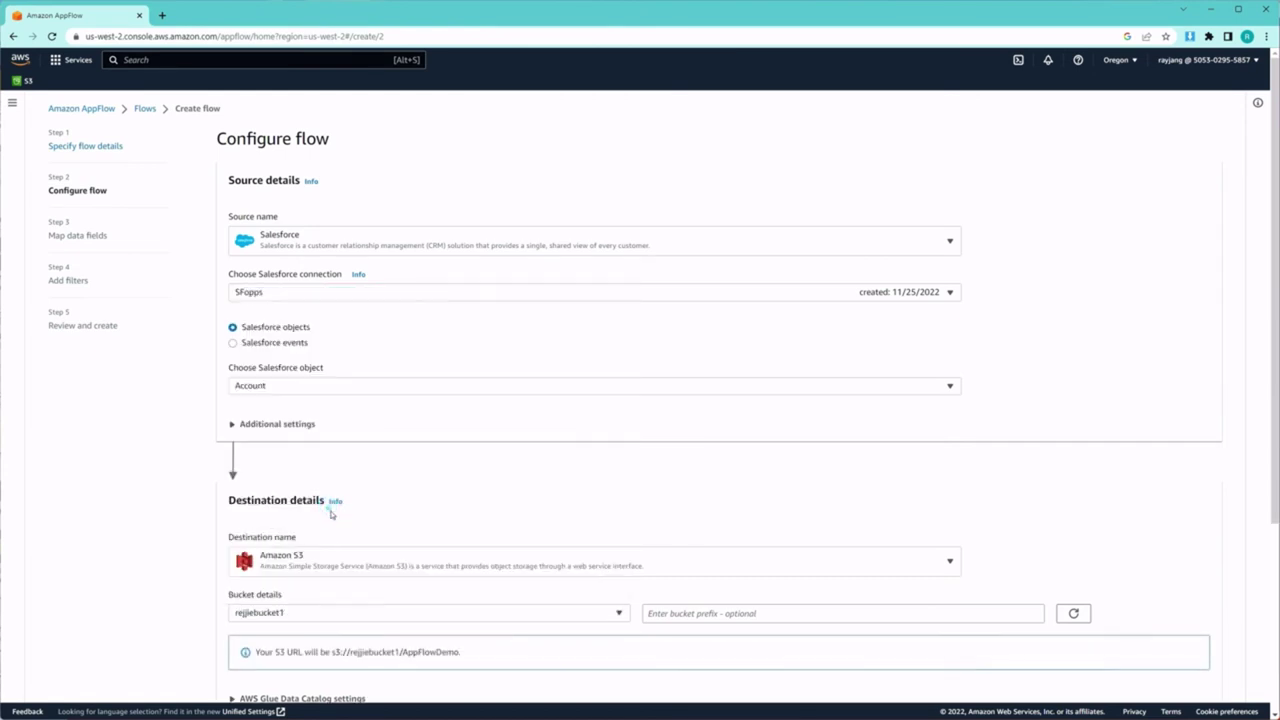
left_click(698, 614)
Enable cataloging the data in the AWS Glue Data Catalog and assign MySalesforceCrawlerRole as the user role.
scroll(207, 610, "down", 3)
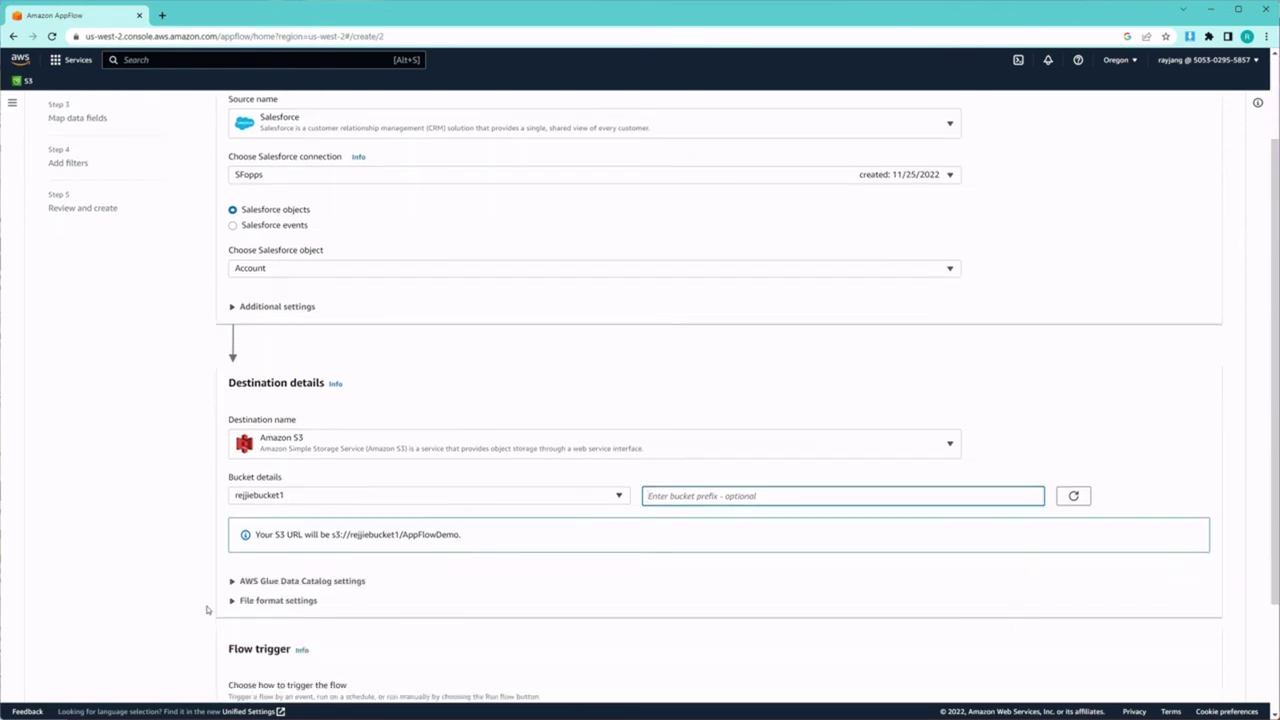
scroll(207, 610, "down", 1)
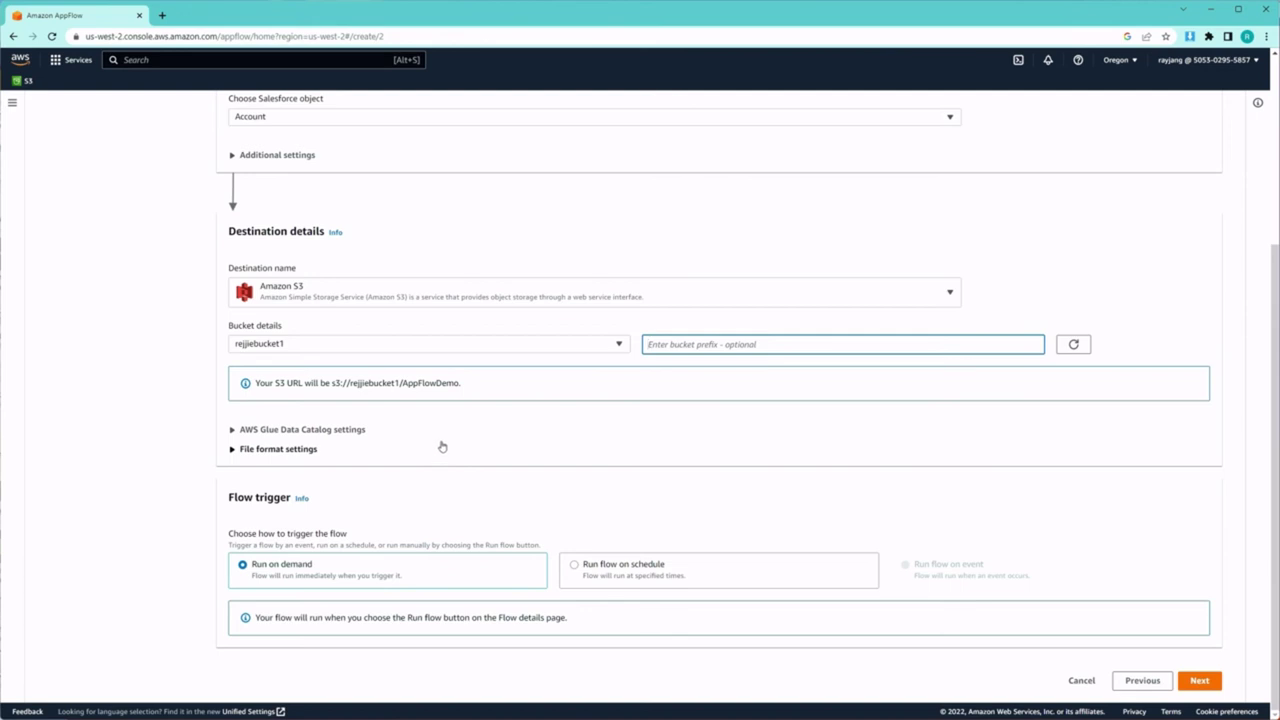
left_click(231, 429)
scroll(313, 477, "down", 1)
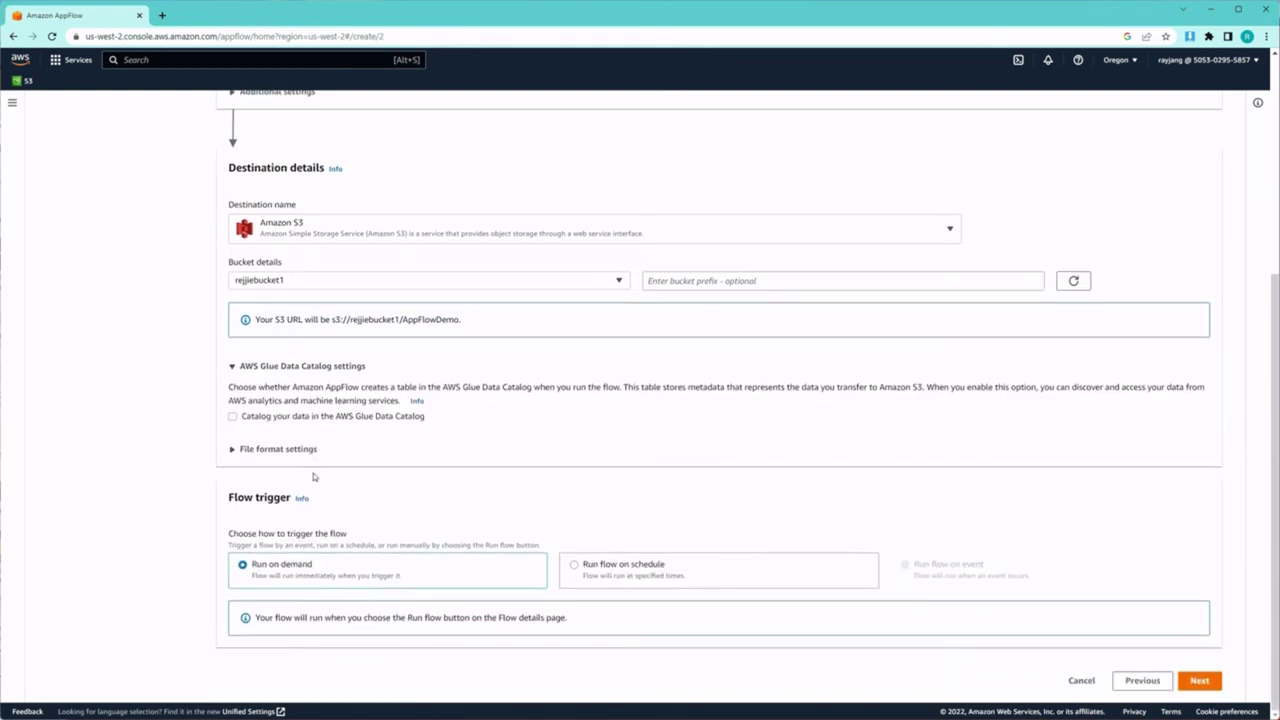
left_click(232, 416)
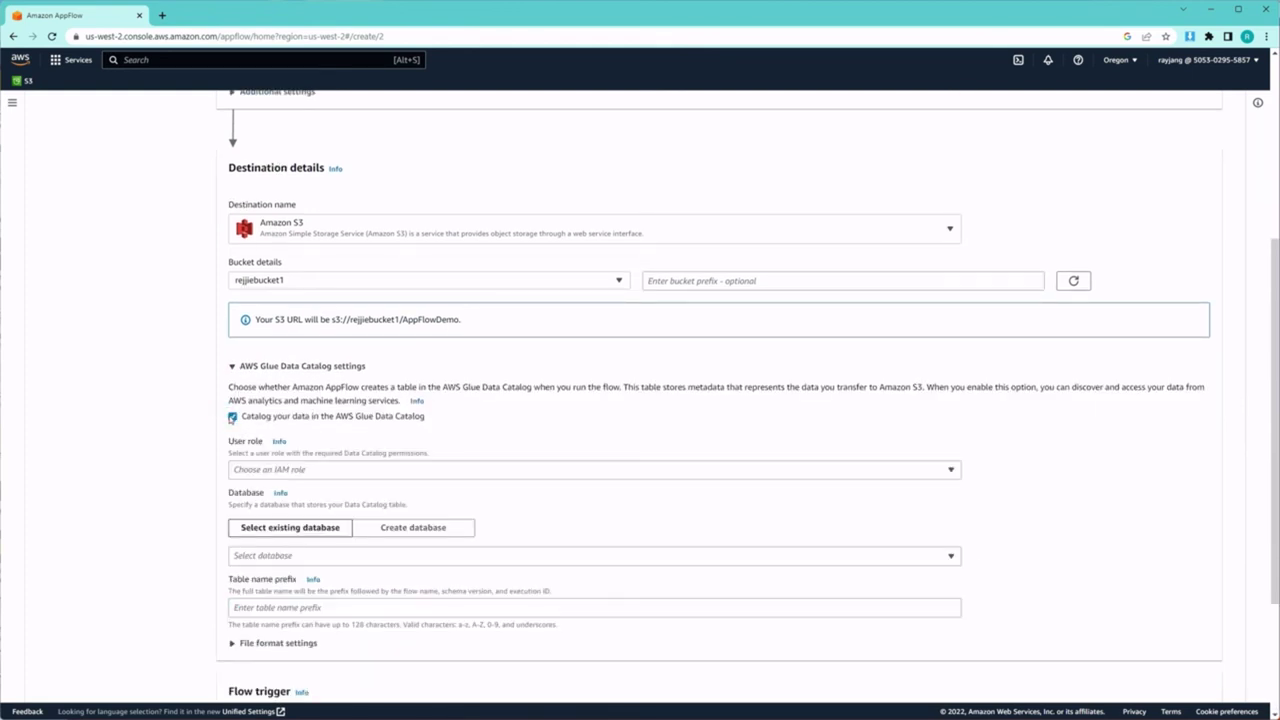
left_click(292, 472)
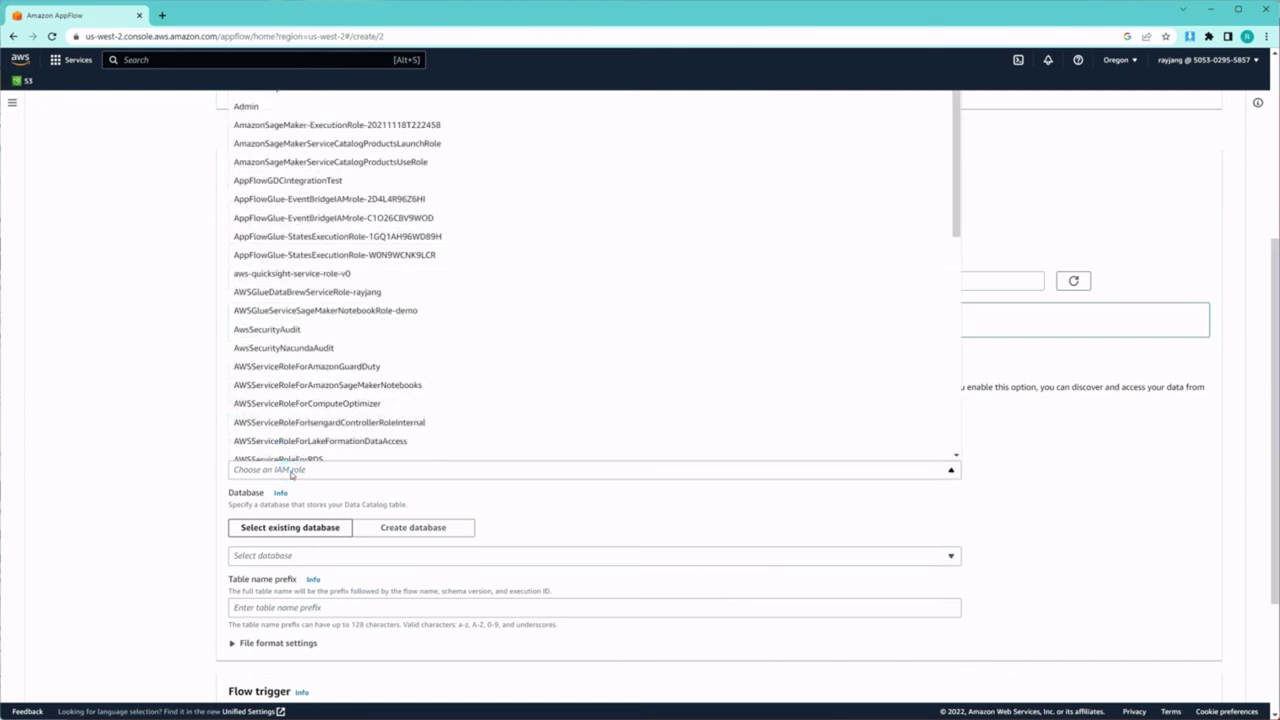
scroll(300, 455, "down", 10)
scroll(300, 455, "down", 5)
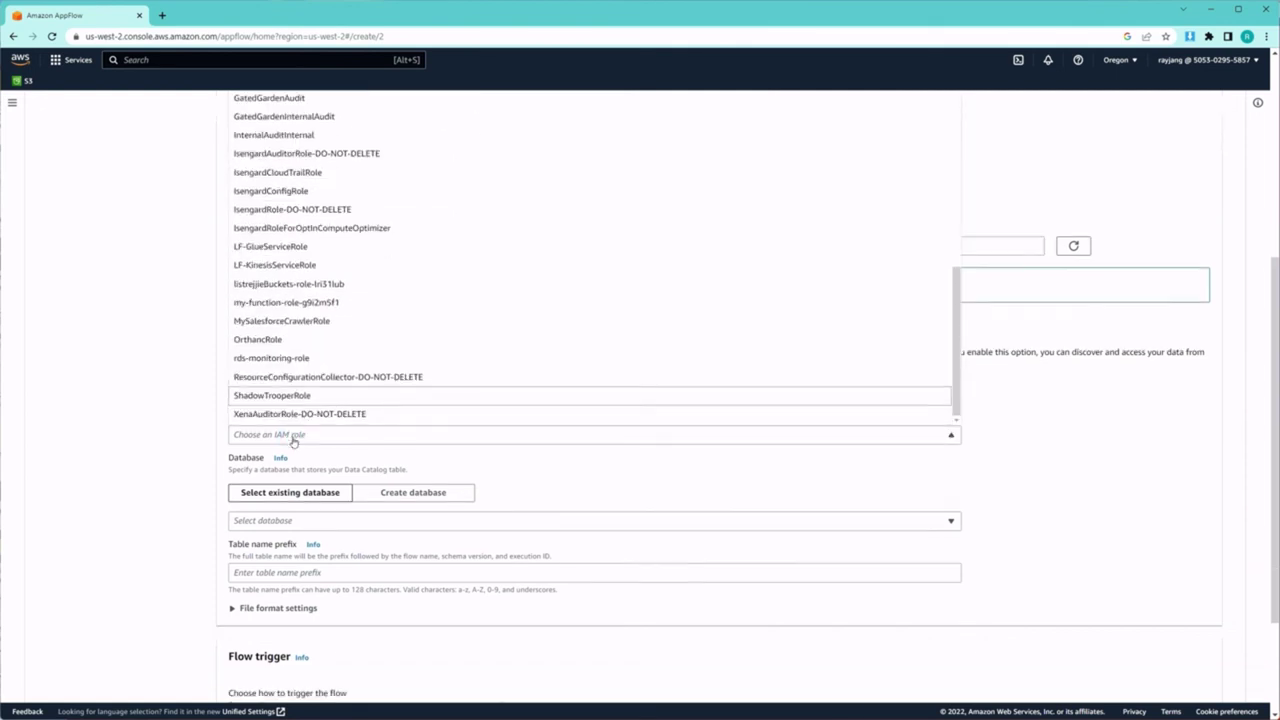
left_click(262, 184)
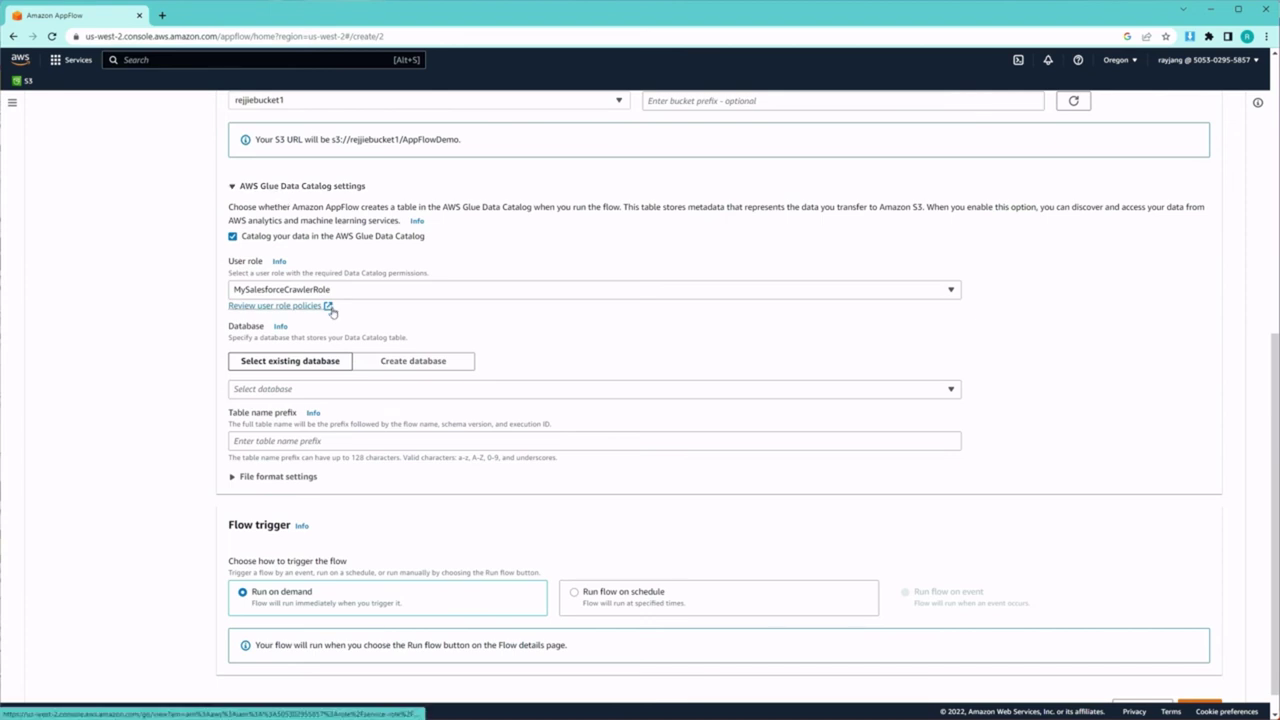
Select the first existing database ending in db-test for the catalog table and set the table name prefix to AppFlowDemo.
left_click(265, 393)
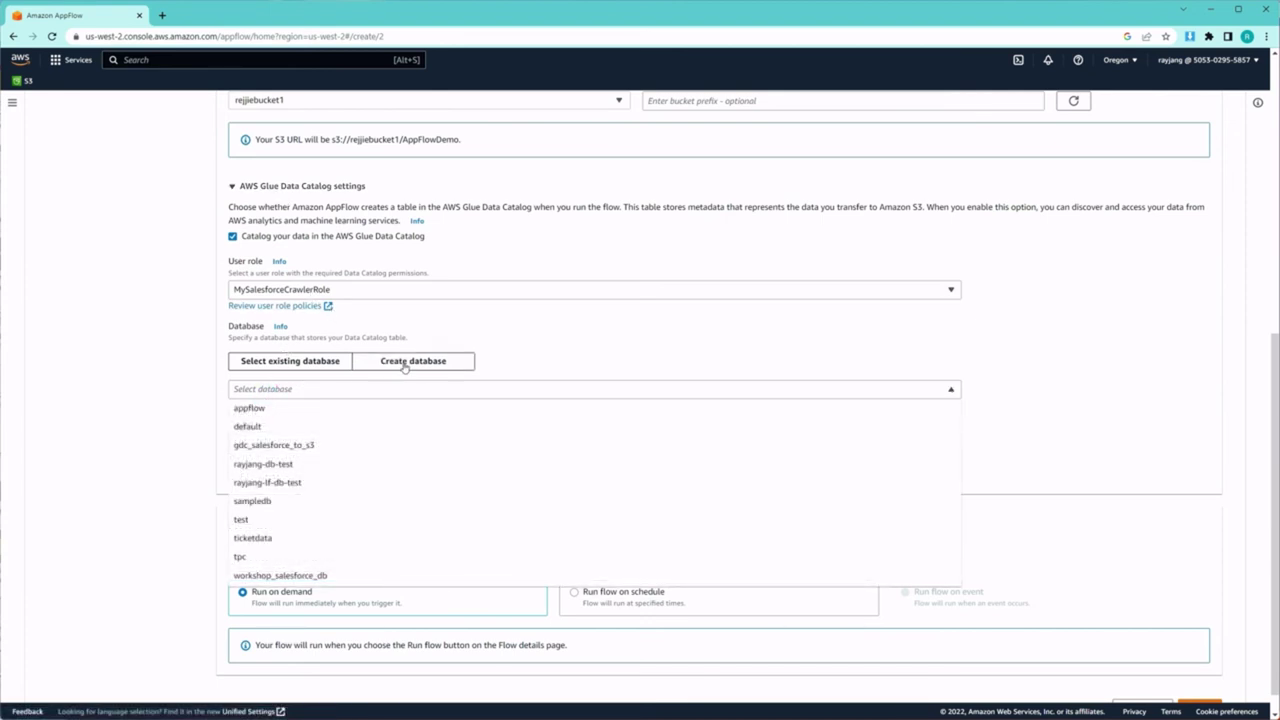
left_click(268, 464)
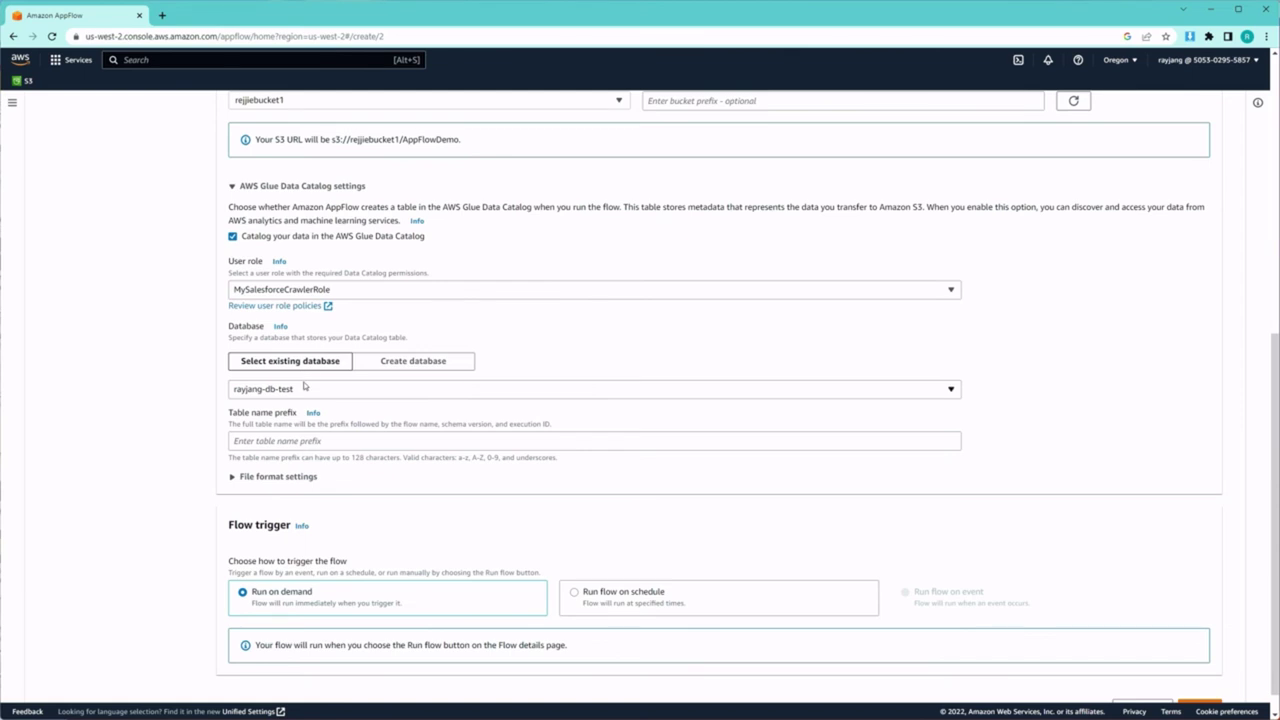
left_click(253, 446)
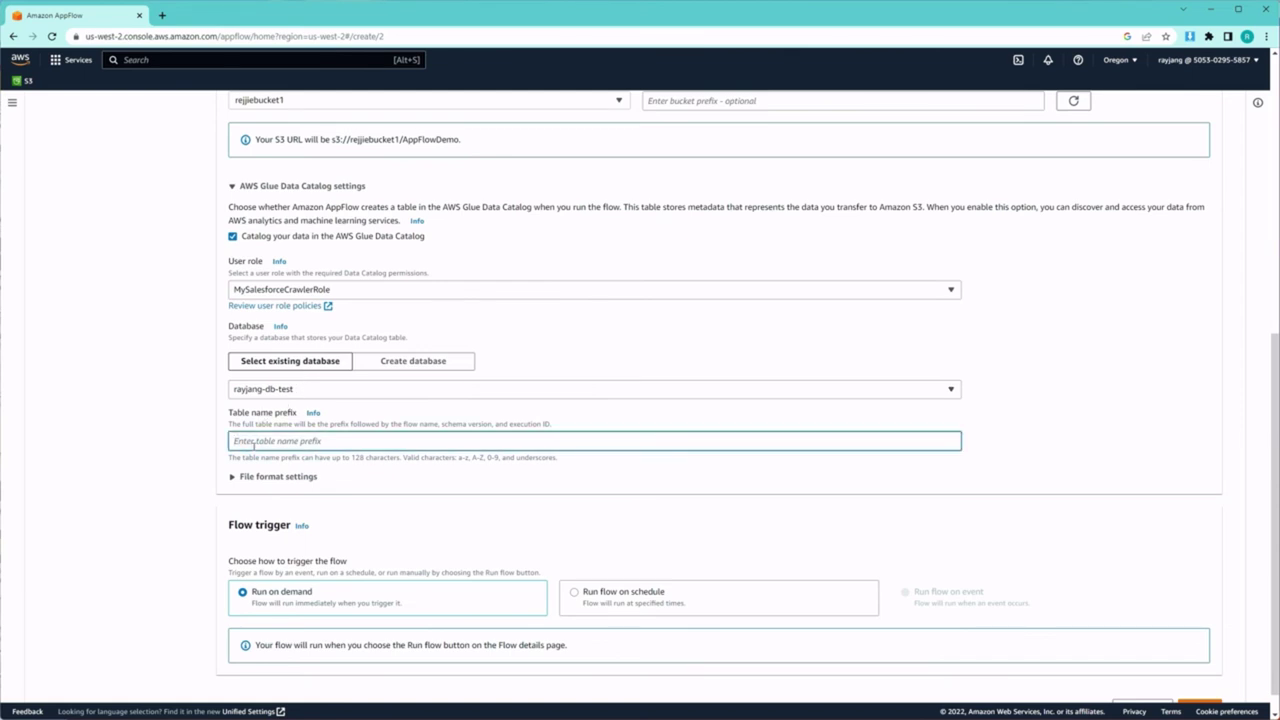
type("AppFlowDemo")
Review the file format settings, keep JSON format, no timestamp and run on demand, and continue to mapping data fields.
left_click(268, 480)
scroll(265, 480, "down", 3)
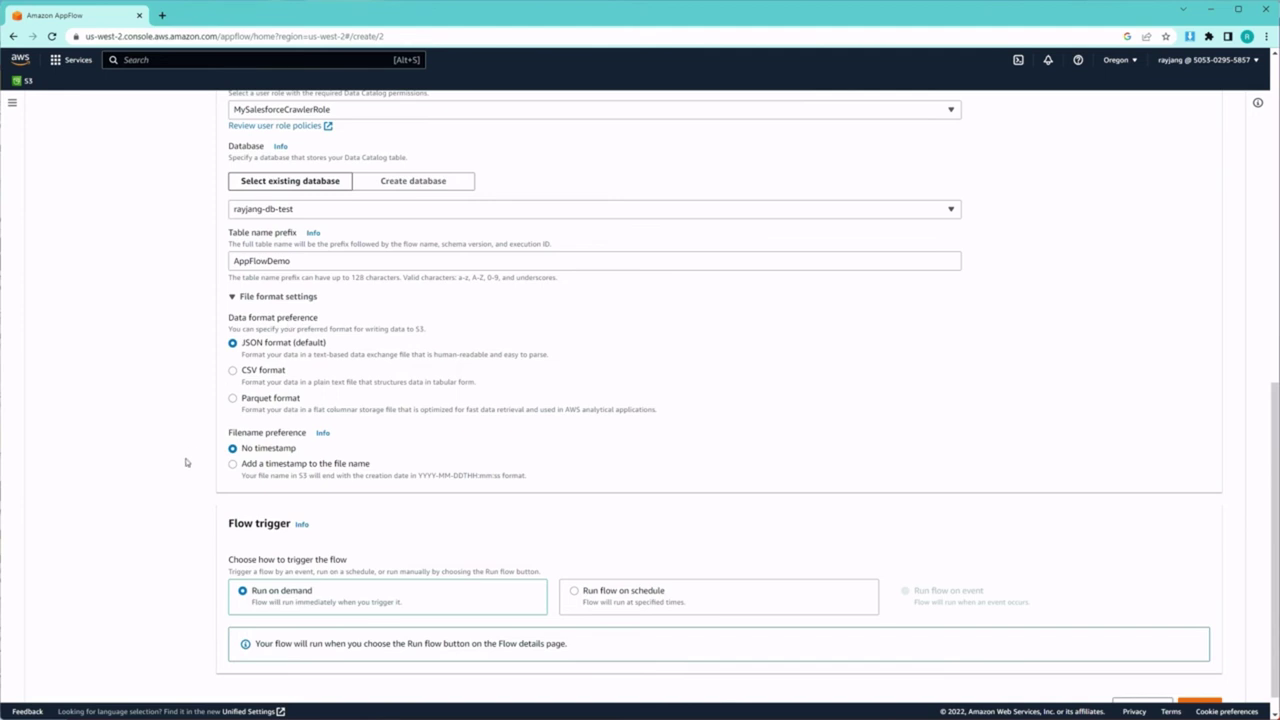
scroll(186, 460, "down", 2)
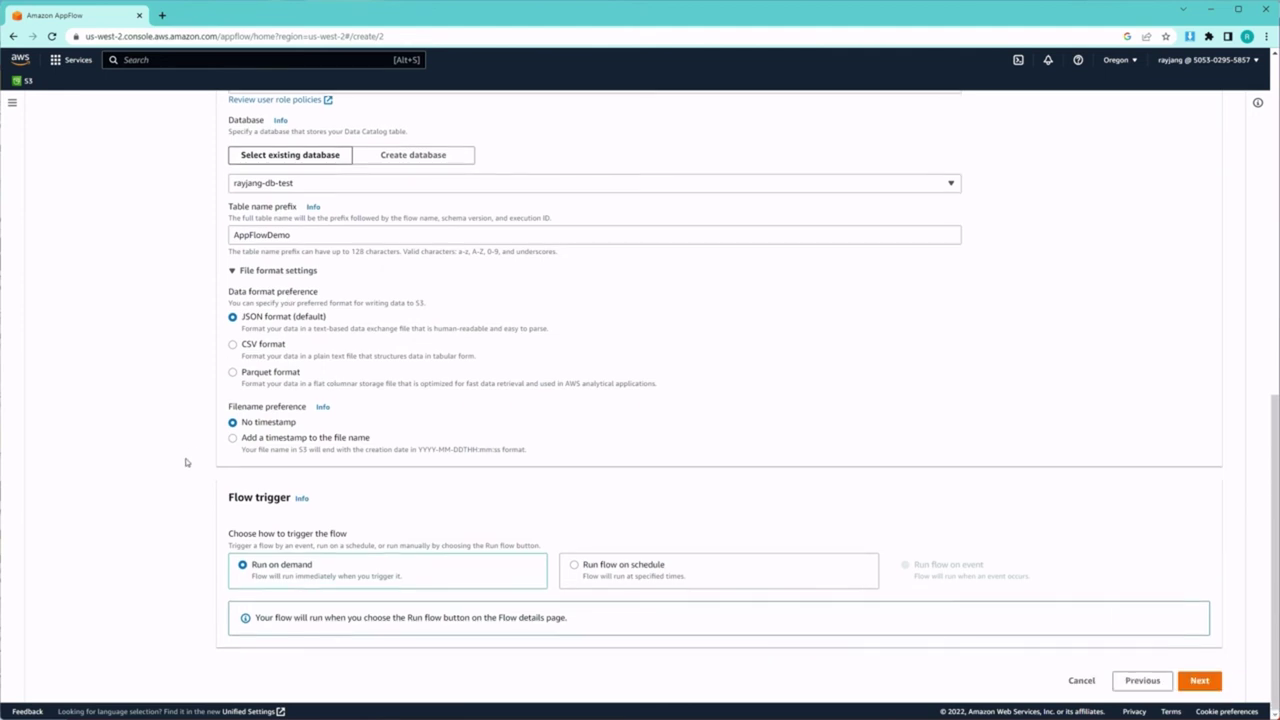
left_click(1199, 681)
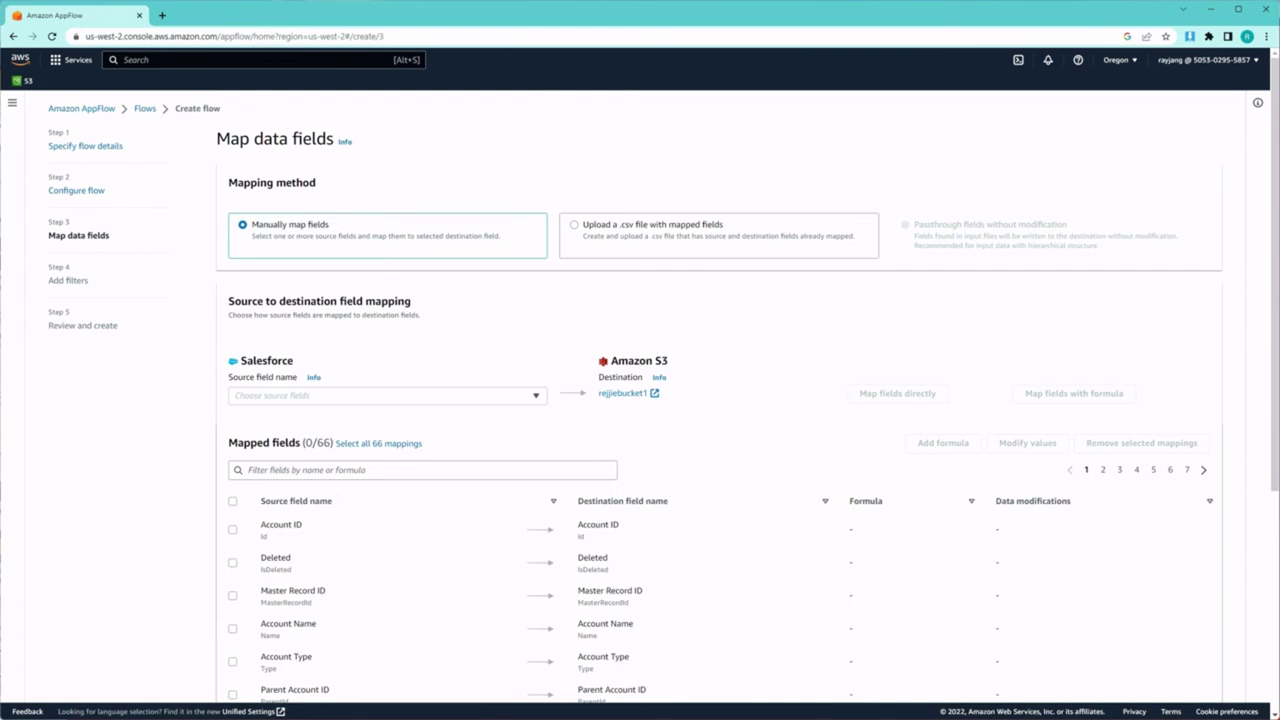
Examine the available Salesforce source fields and the list of fields mapped to the S3 destination.
left_click(293, 396)
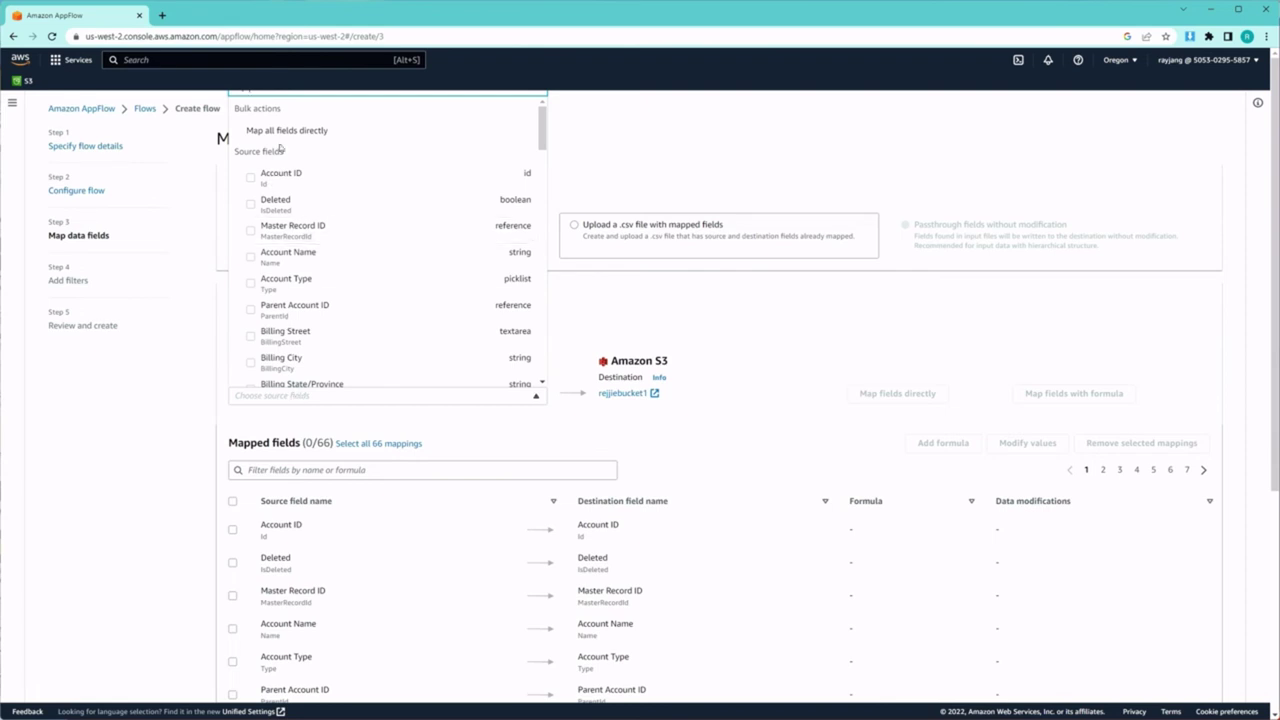
left_click(152, 384)
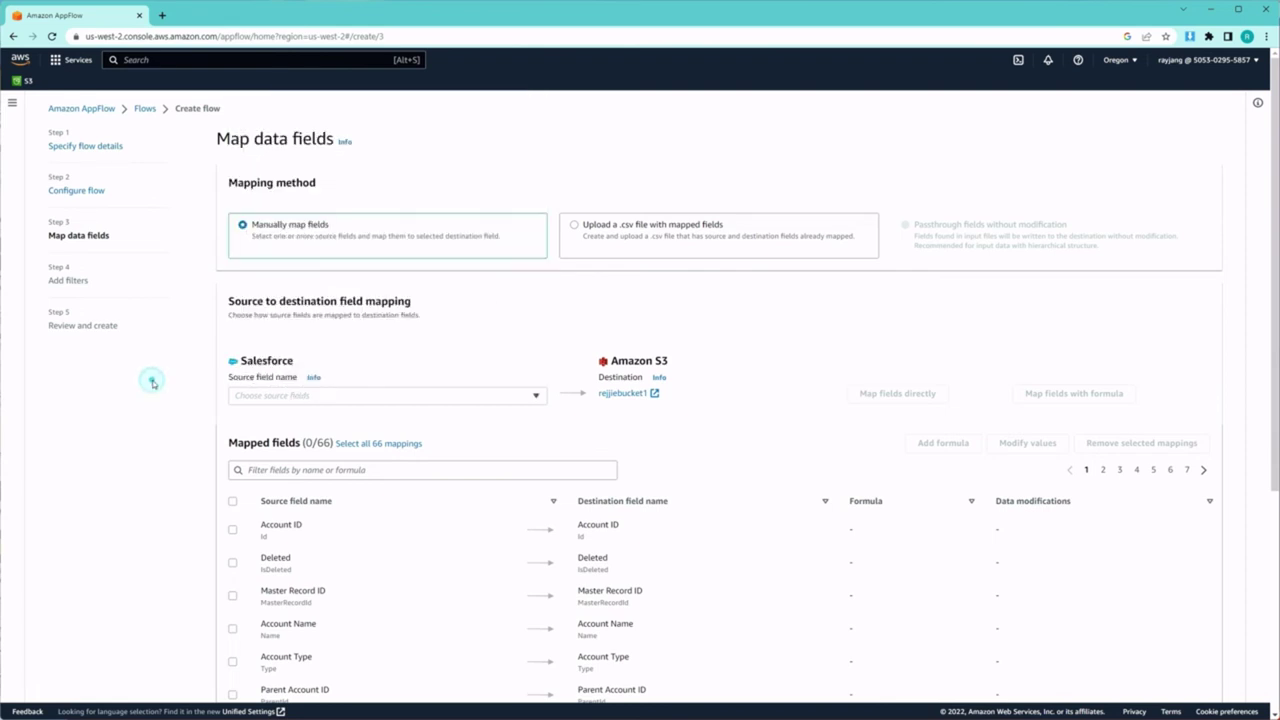
scroll(155, 381, "down", 2)
scroll(187, 366, "down", 2)
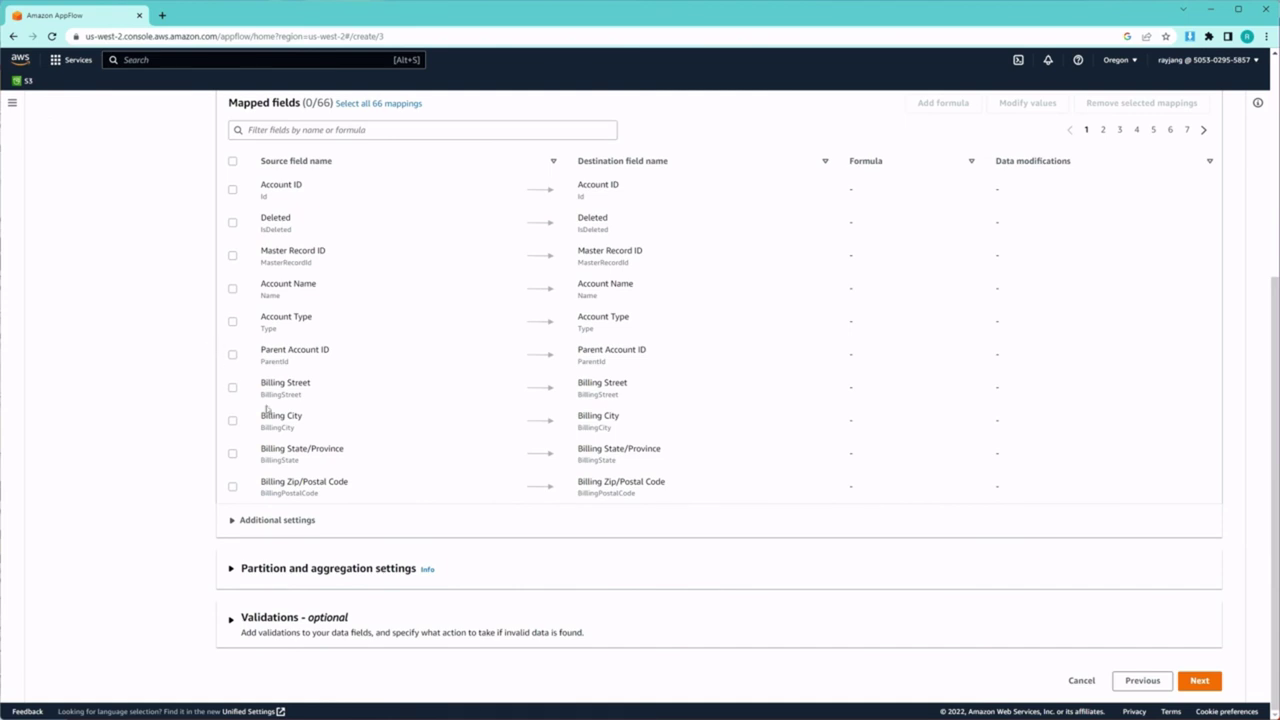
Expand the flow's partition and aggregation settings below the mapped fields.
left_click(325, 577)
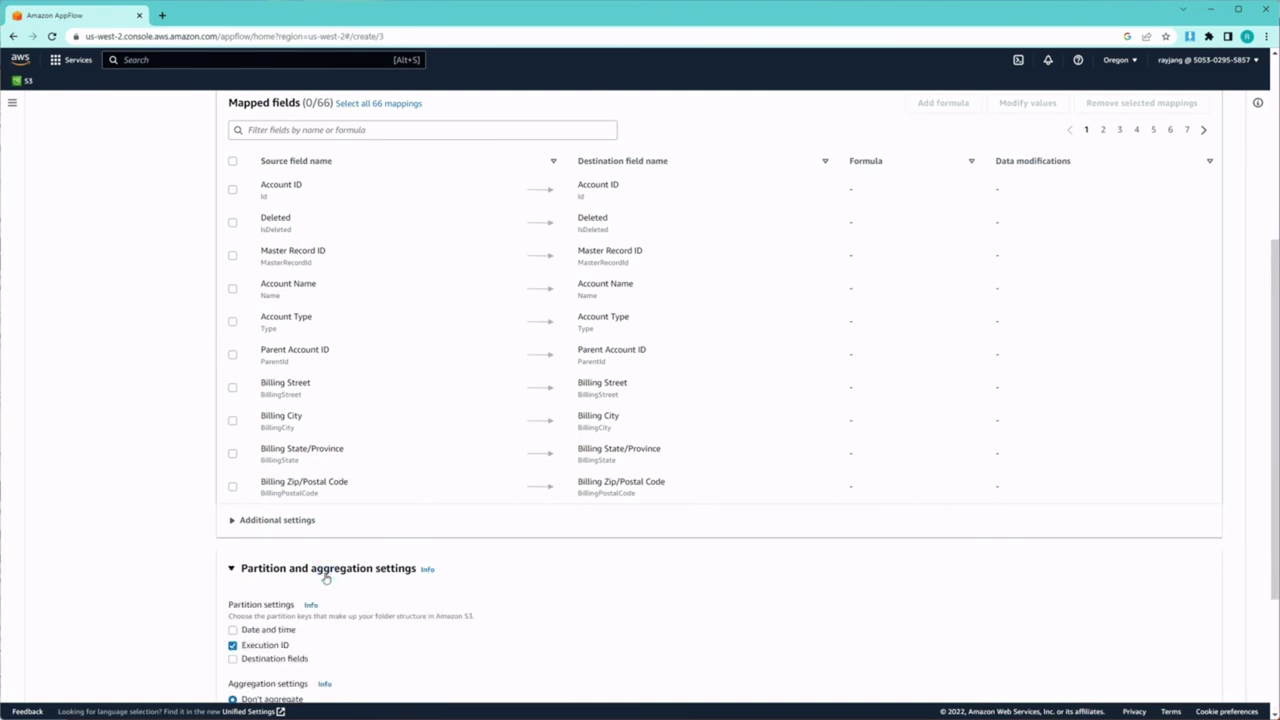
scroll(325, 577, "down", 2)
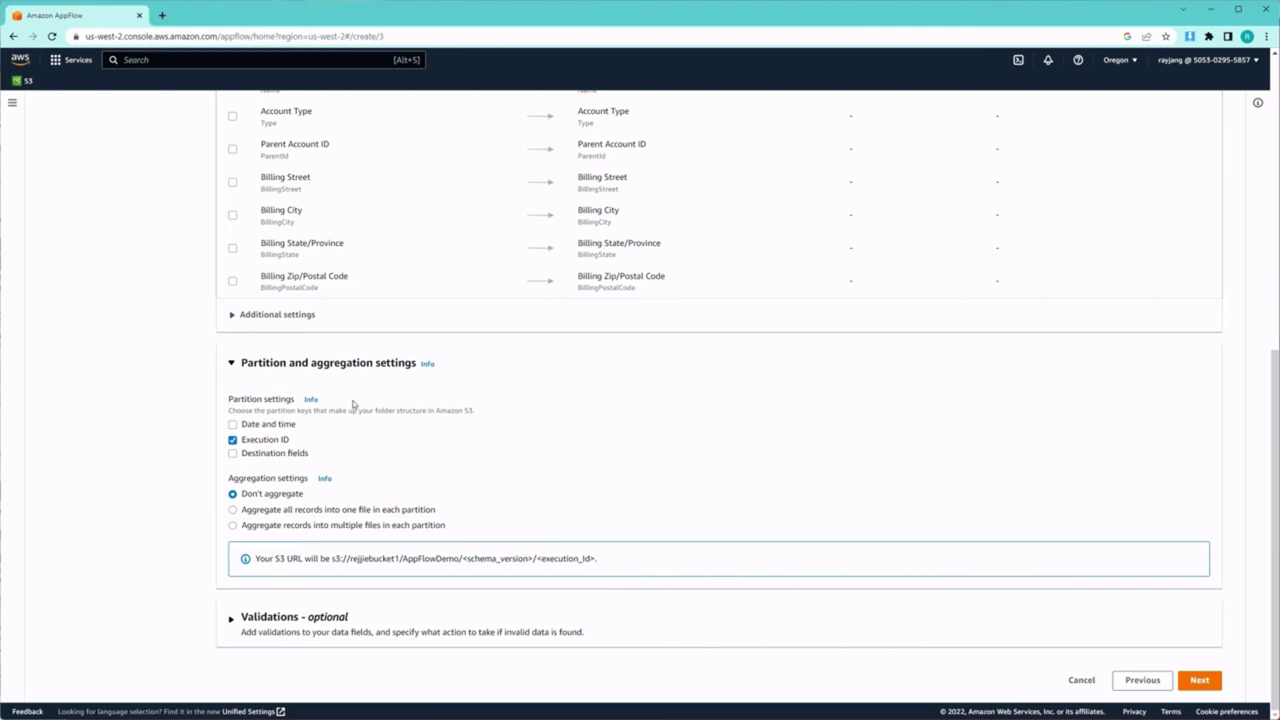
left_click(235, 426)
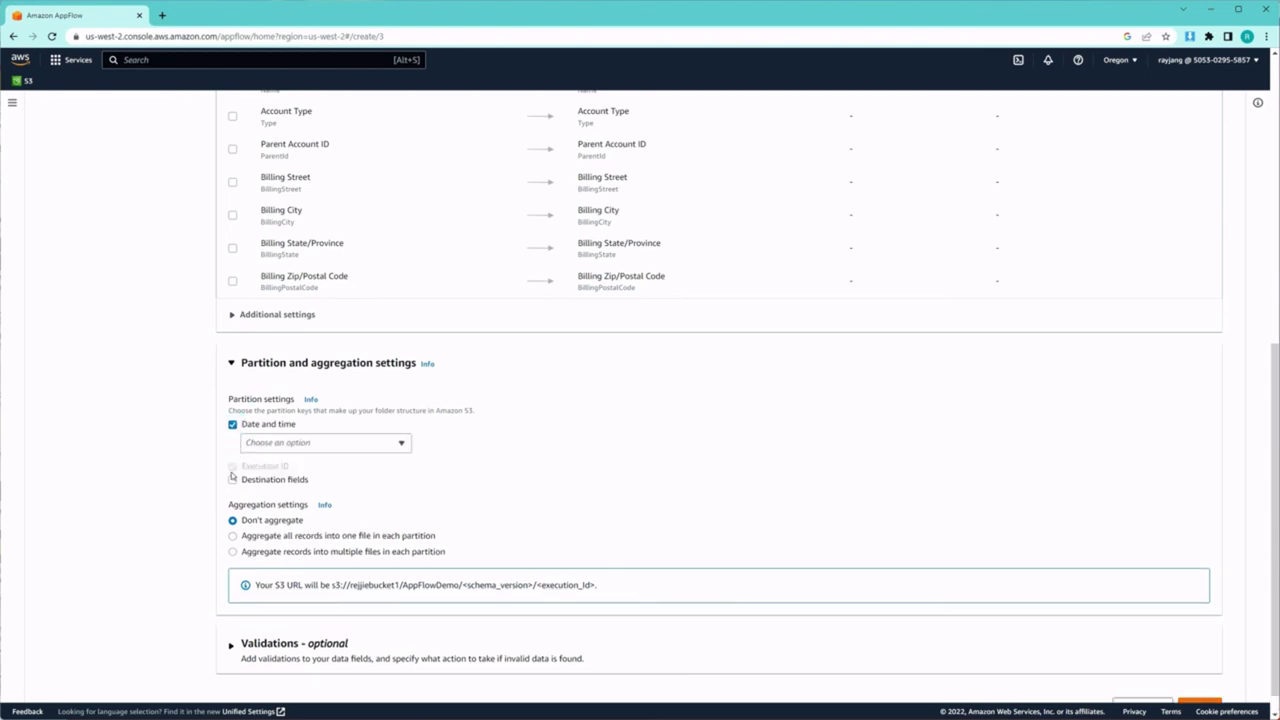
left_click(316, 447)
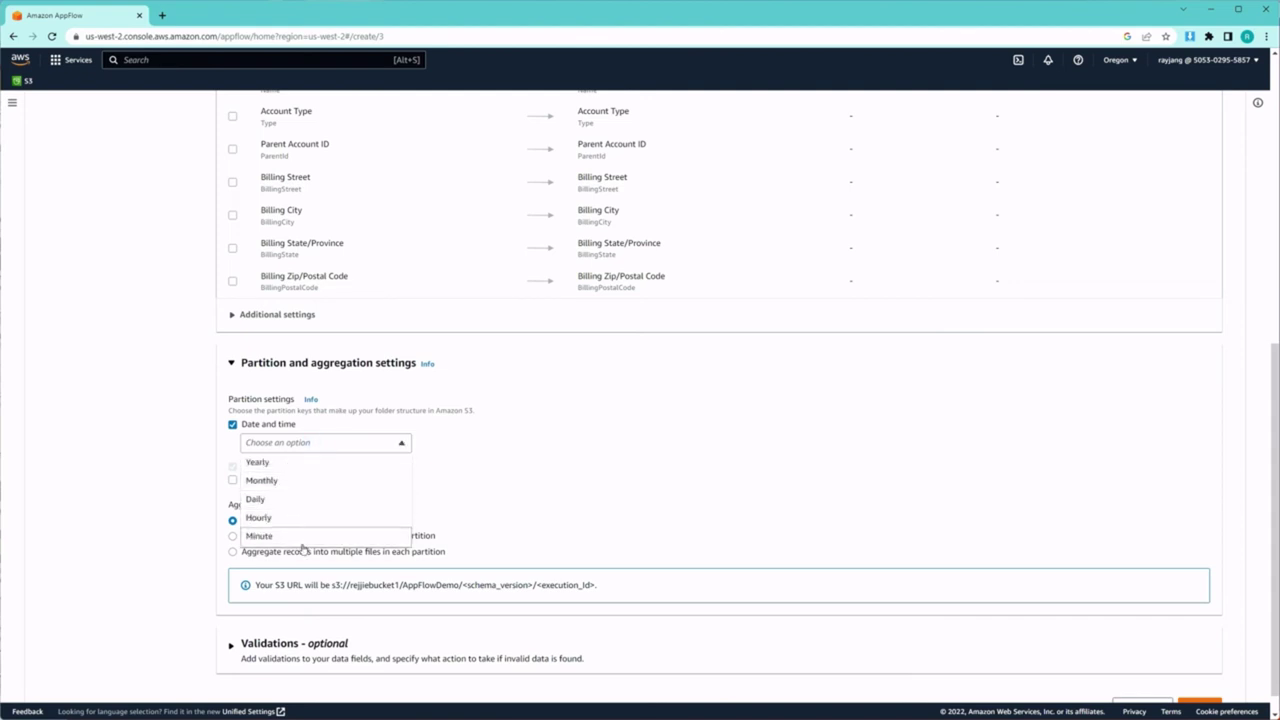
left_click(491, 455)
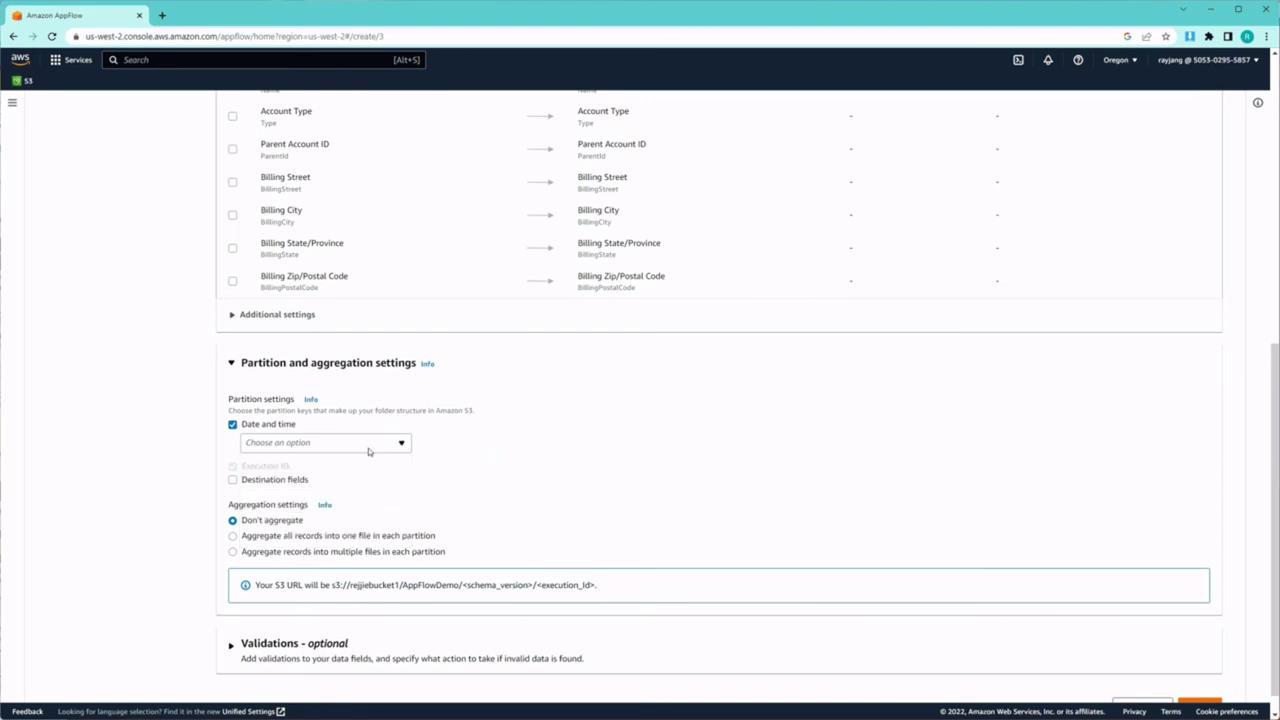
left_click(231, 425)
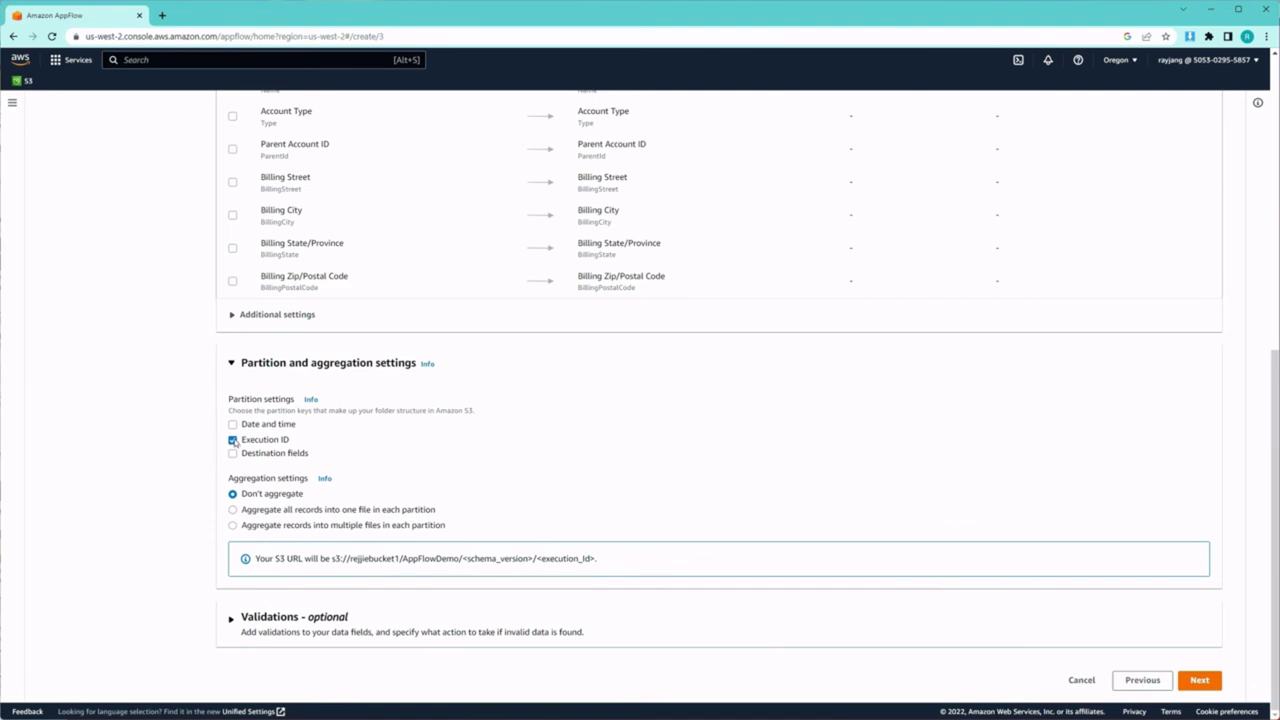
Partition by destination fields instead of execution ID, using Billing Country, Billing State/Province and Billing City as the partition keys in that order.
left_click(233, 441)
left_click(233, 455)
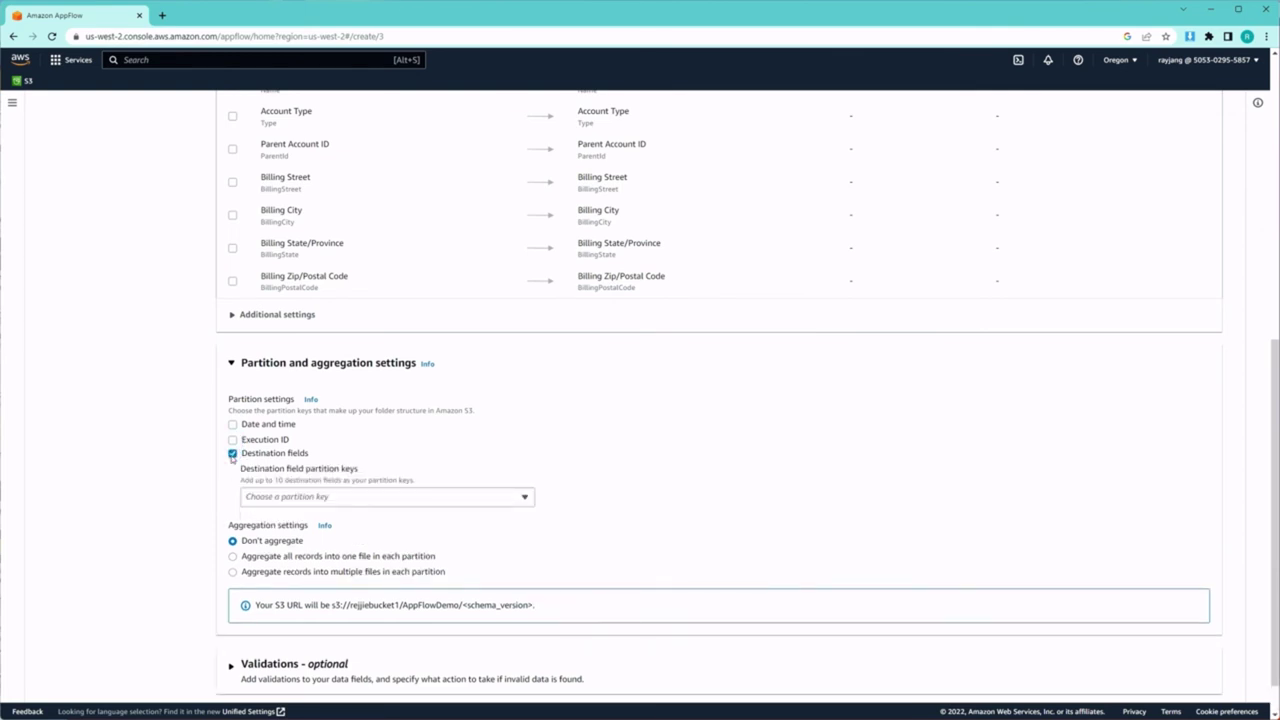
left_click(285, 499)
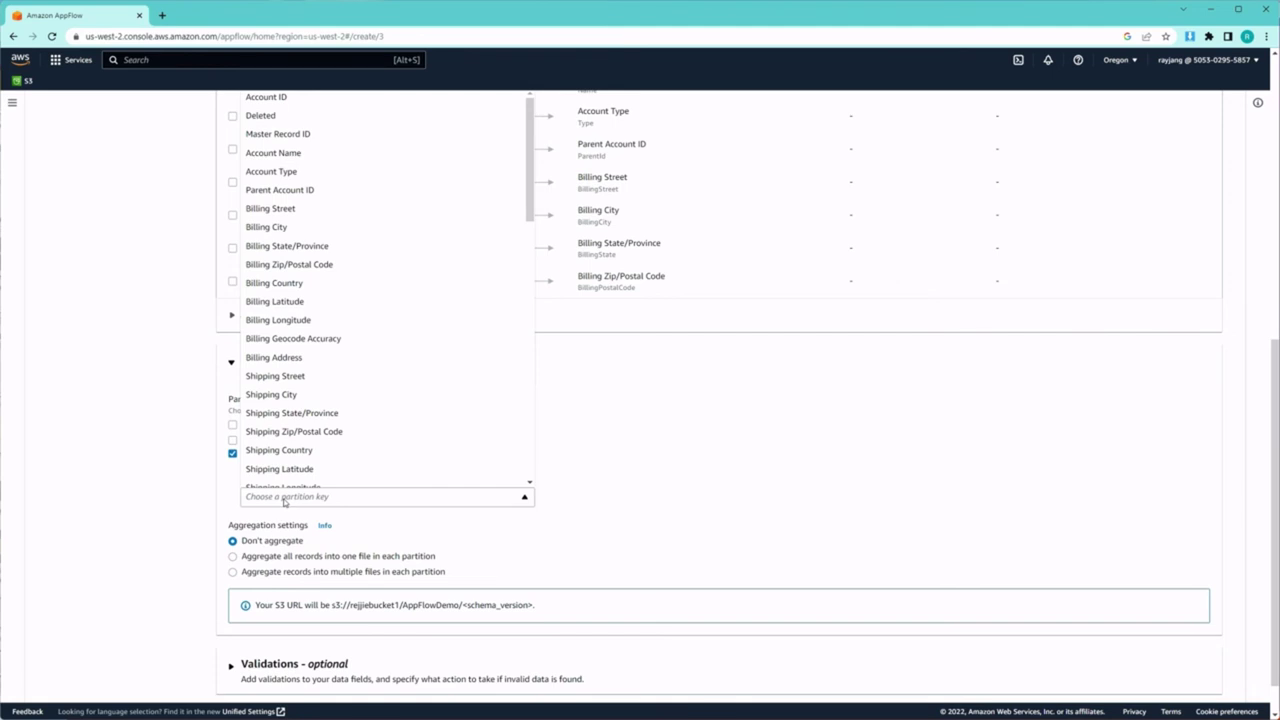
left_click(290, 283)
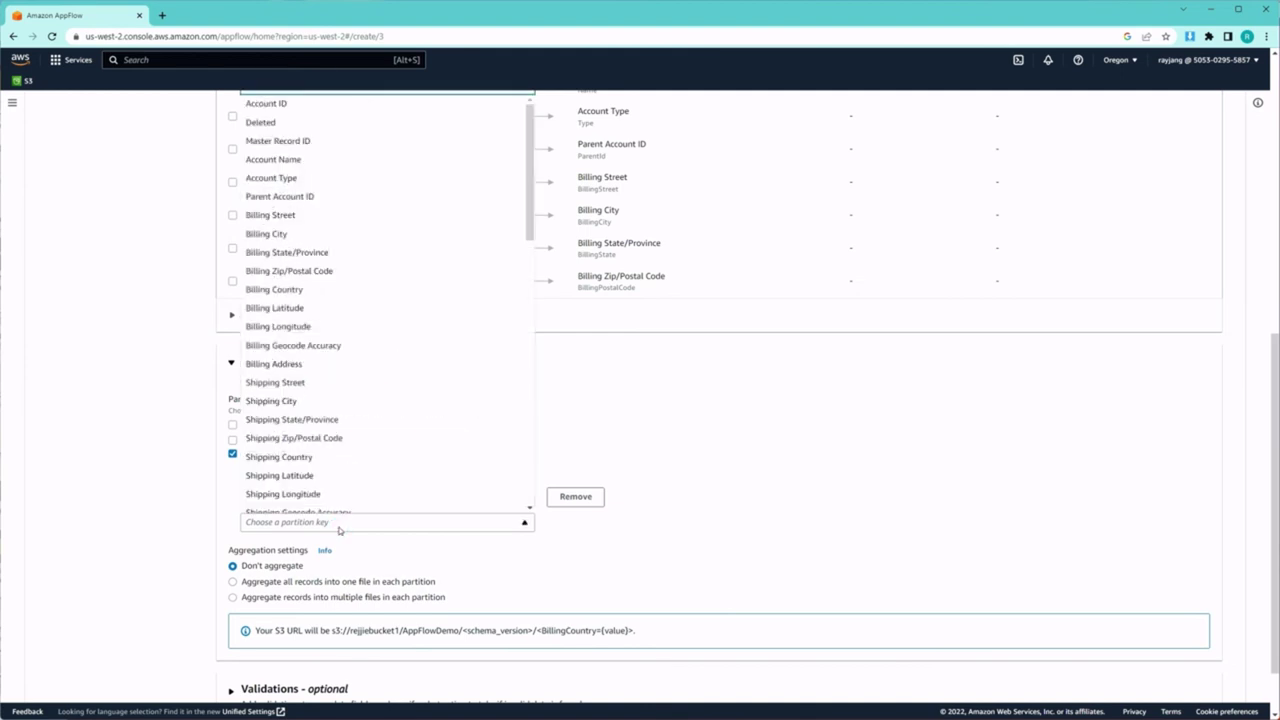
left_click(312, 252)
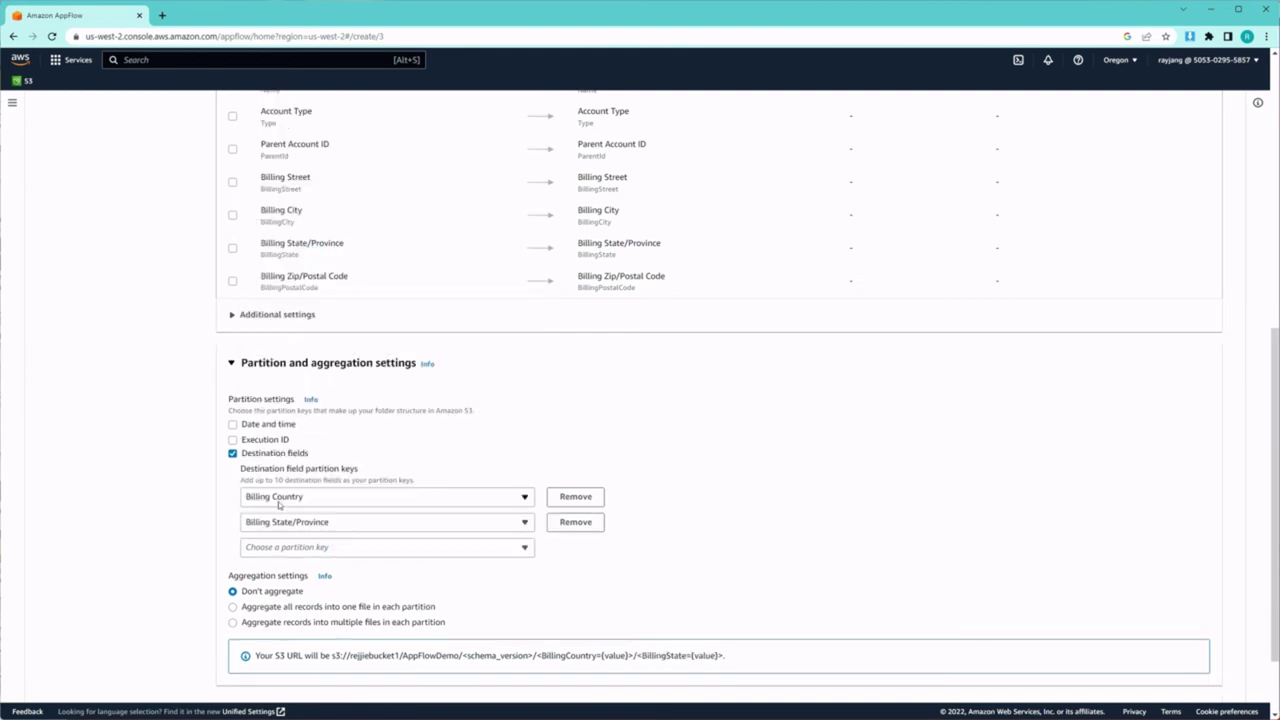
left_click(284, 548)
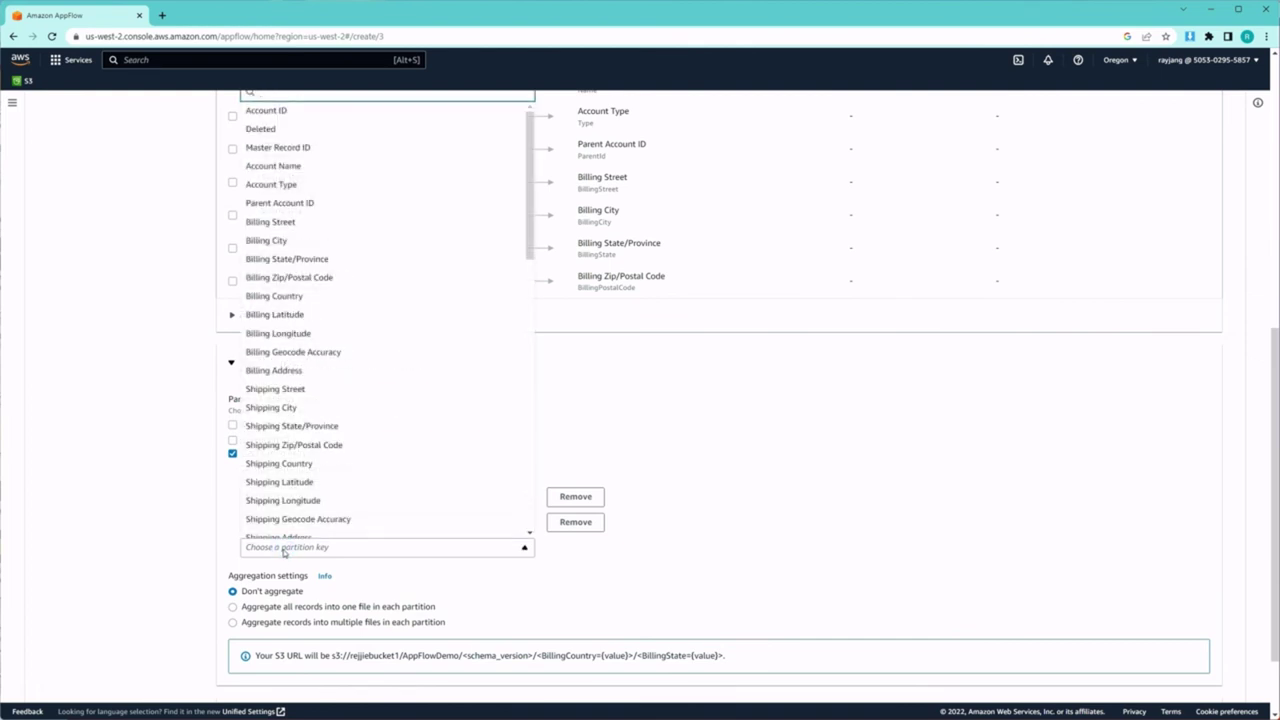
left_click(316, 241)
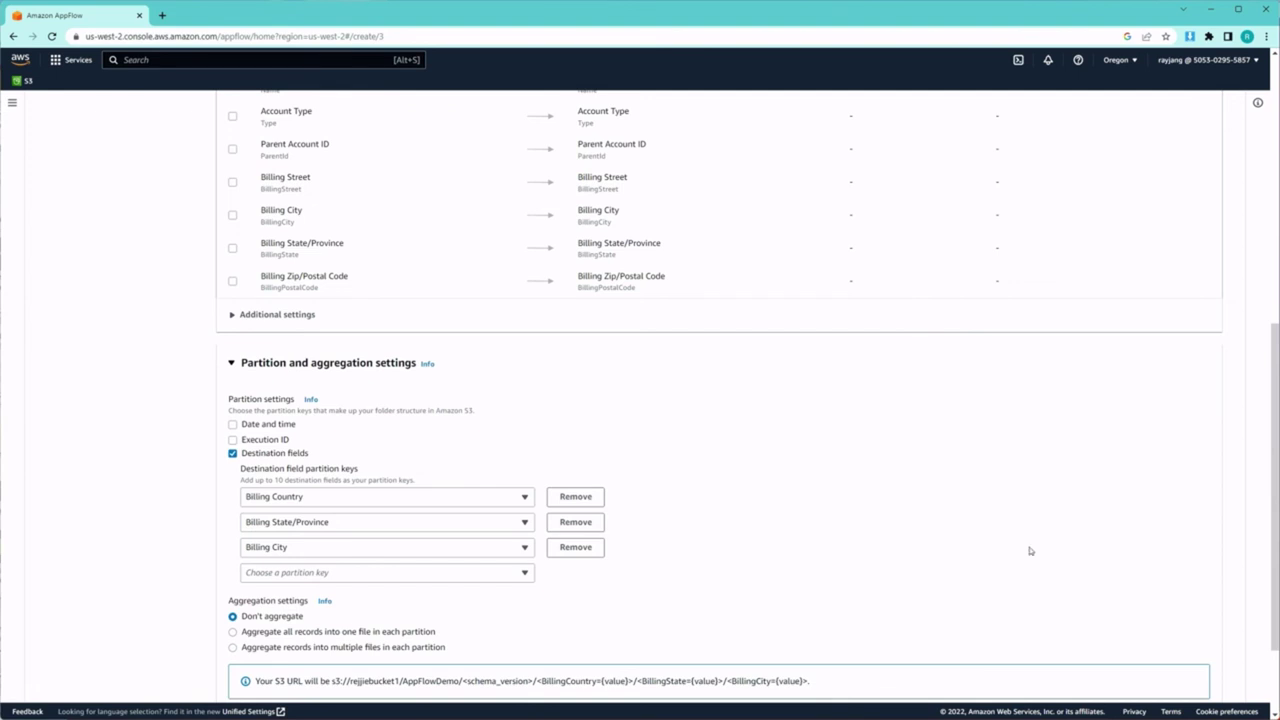
Aggregate records into multiple files in each partition with a target file size of 256 MB.
scroll(562, 626, "down", 2)
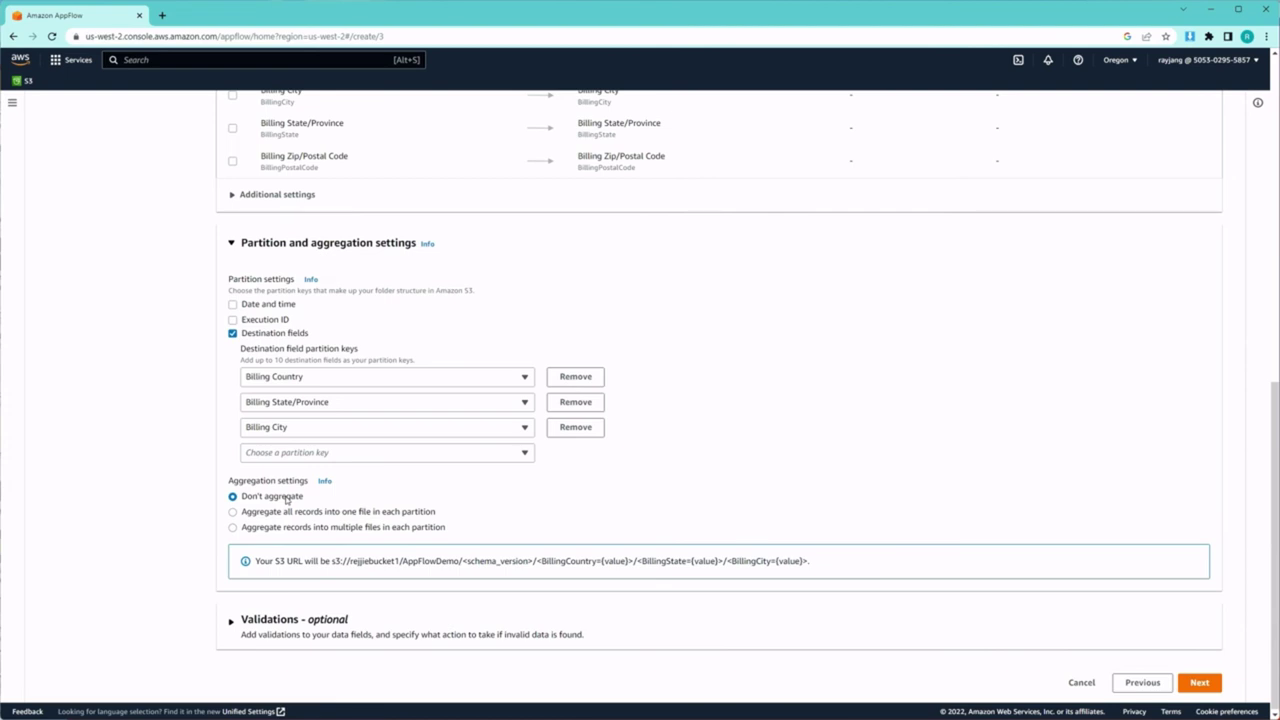
left_click(234, 512)
left_click(232, 530)
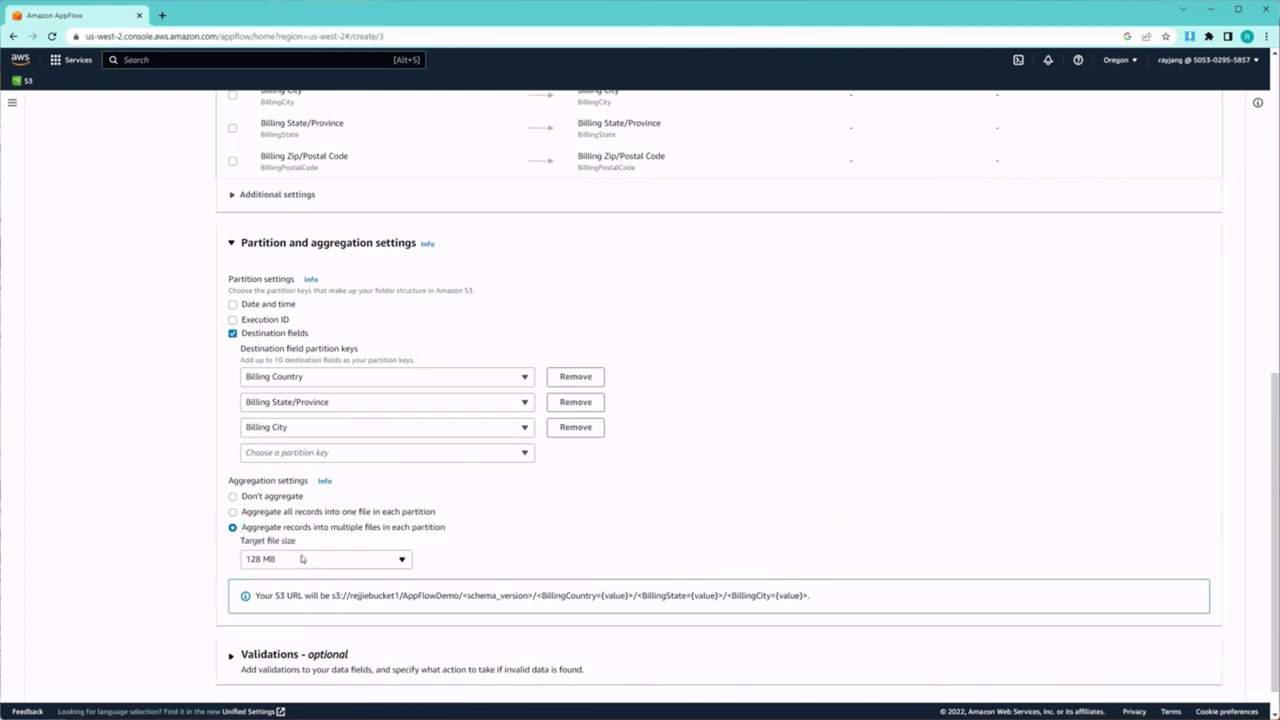
left_click(302, 559)
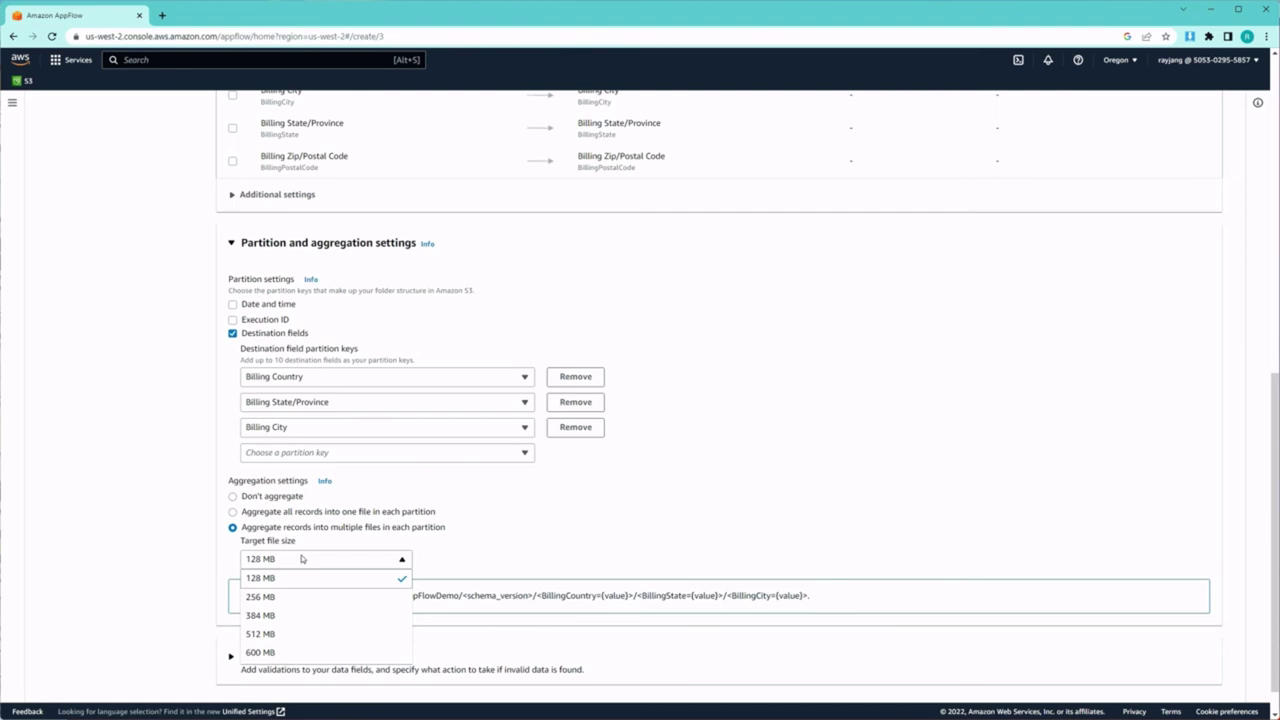
left_click(262, 597)
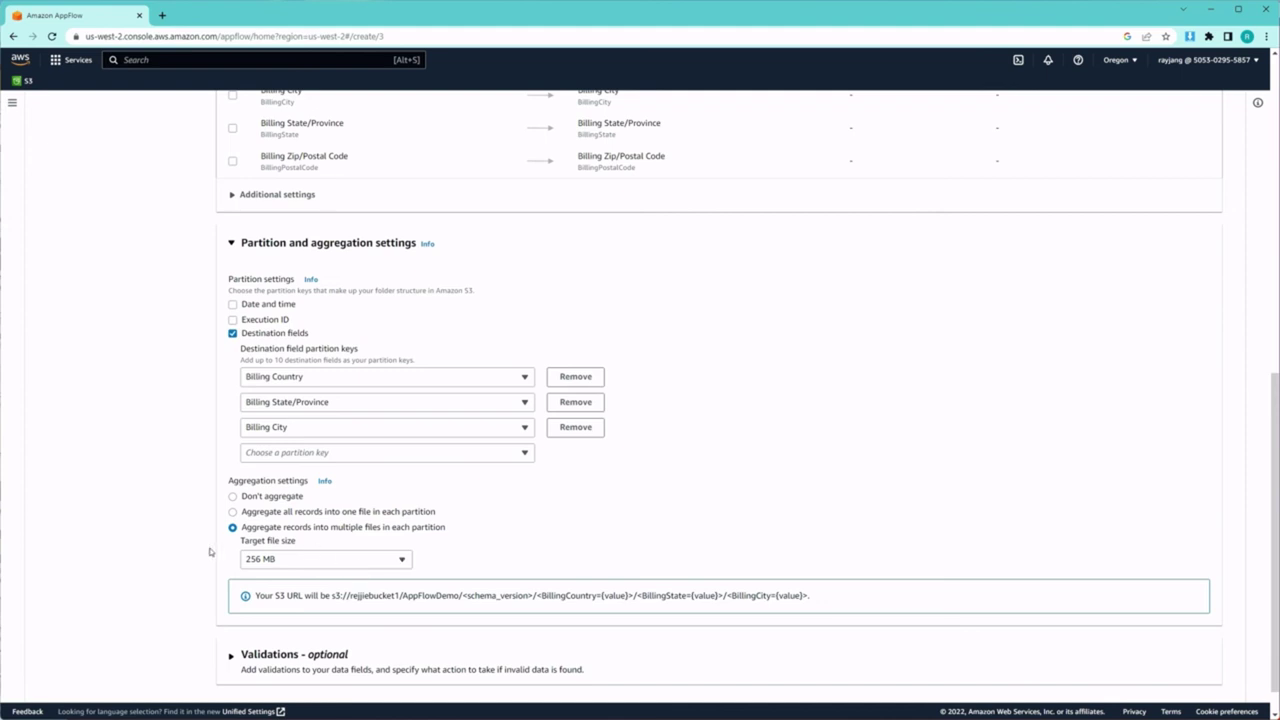
Expand the optional validations, add none, and continue to the flow's filters.
scroll(210, 551, "down", 1)
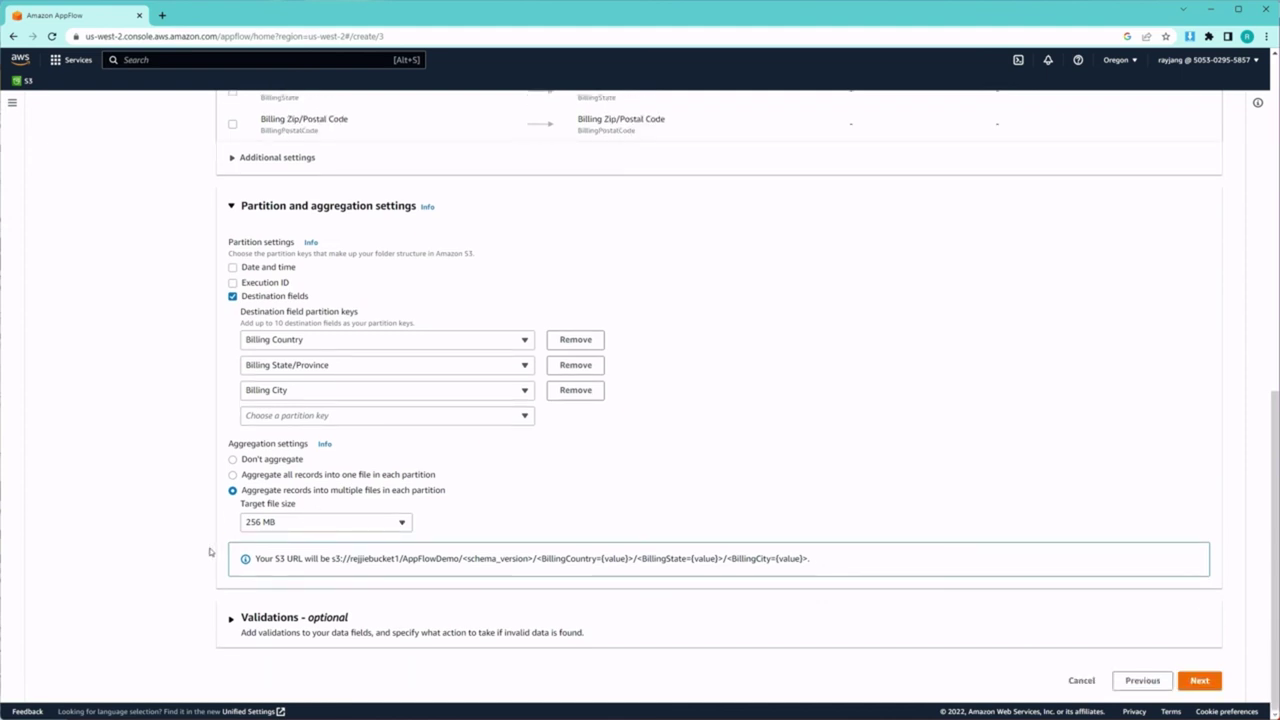
left_click(268, 618)
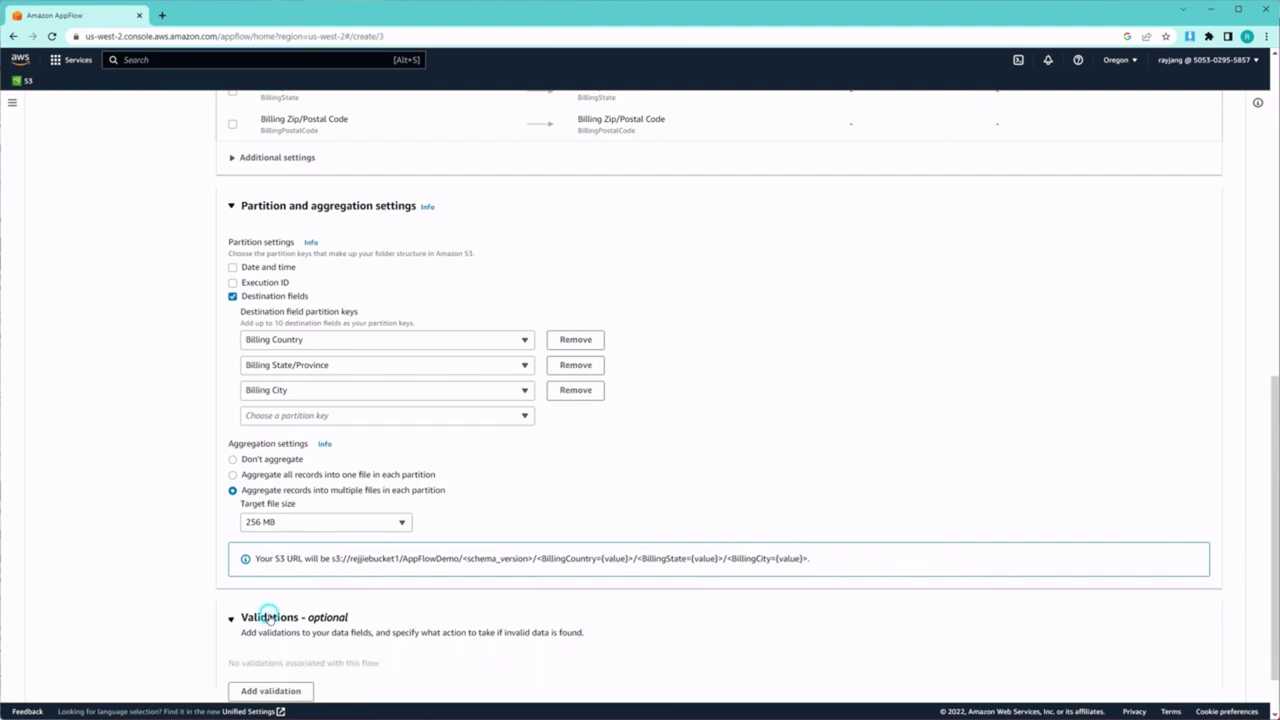
scroll(183, 560, "down", 1)
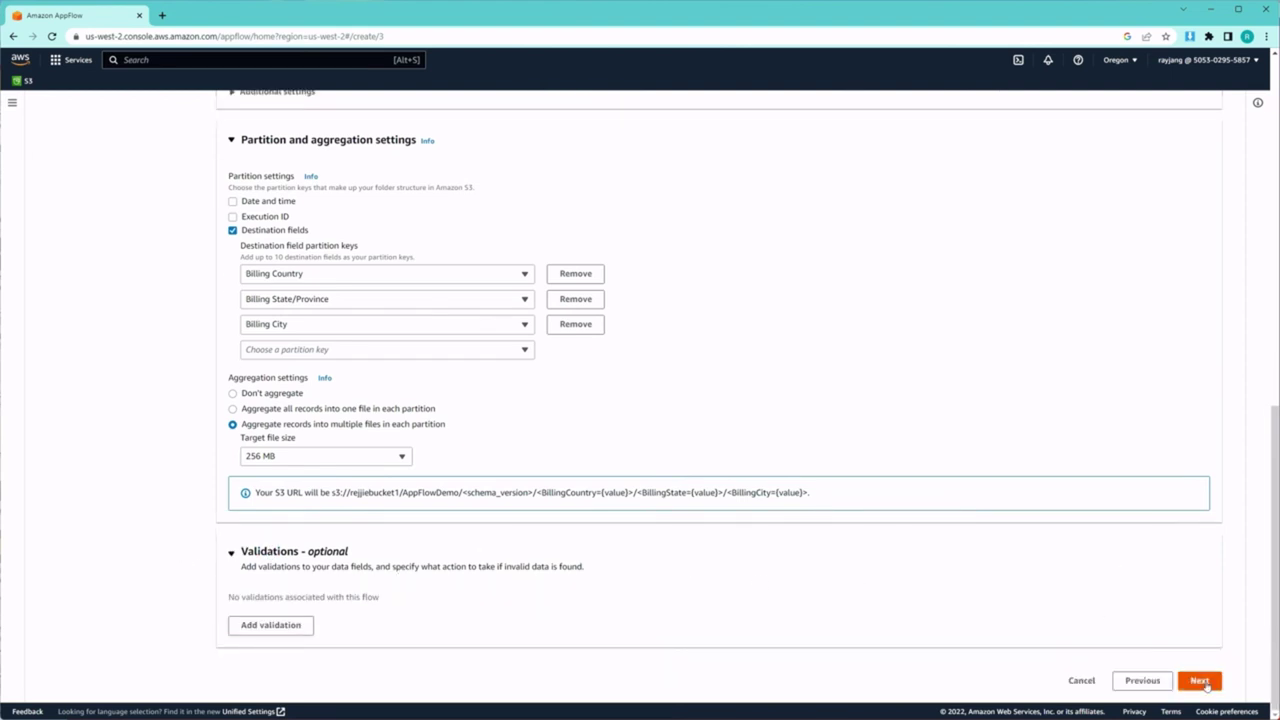
left_click(1199, 681)
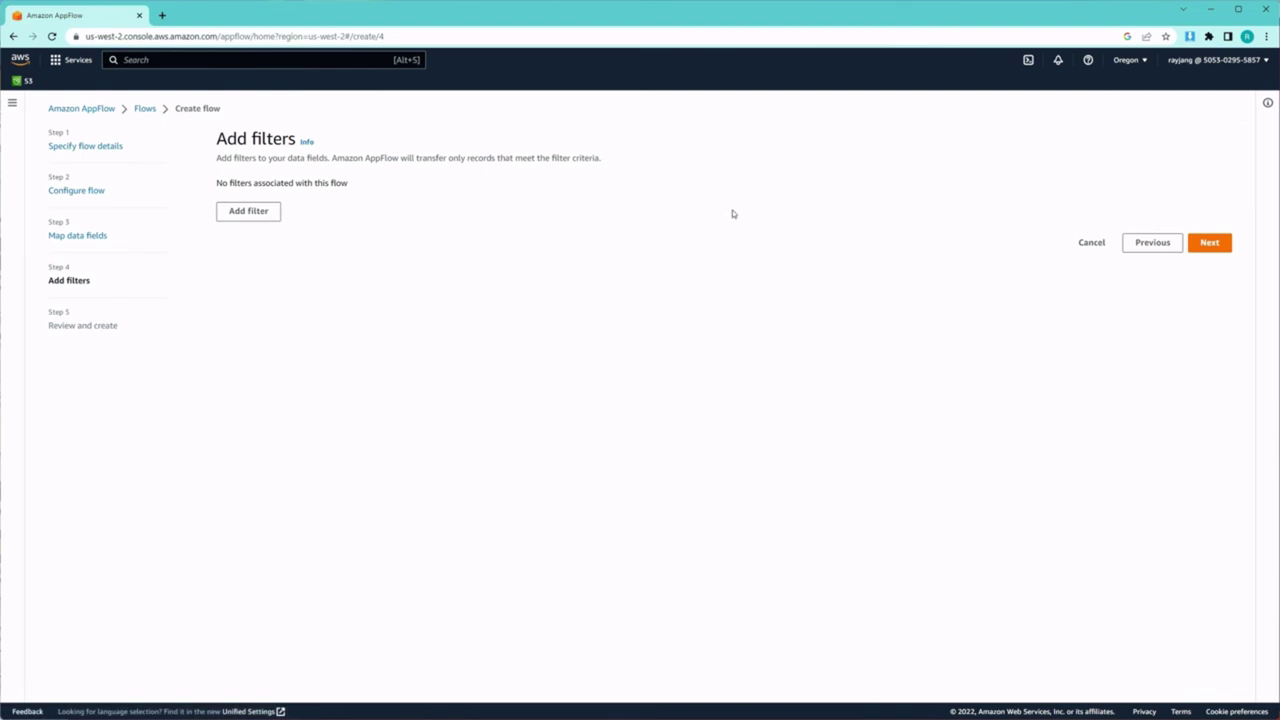
left_click(236, 212)
left_click(360, 251)
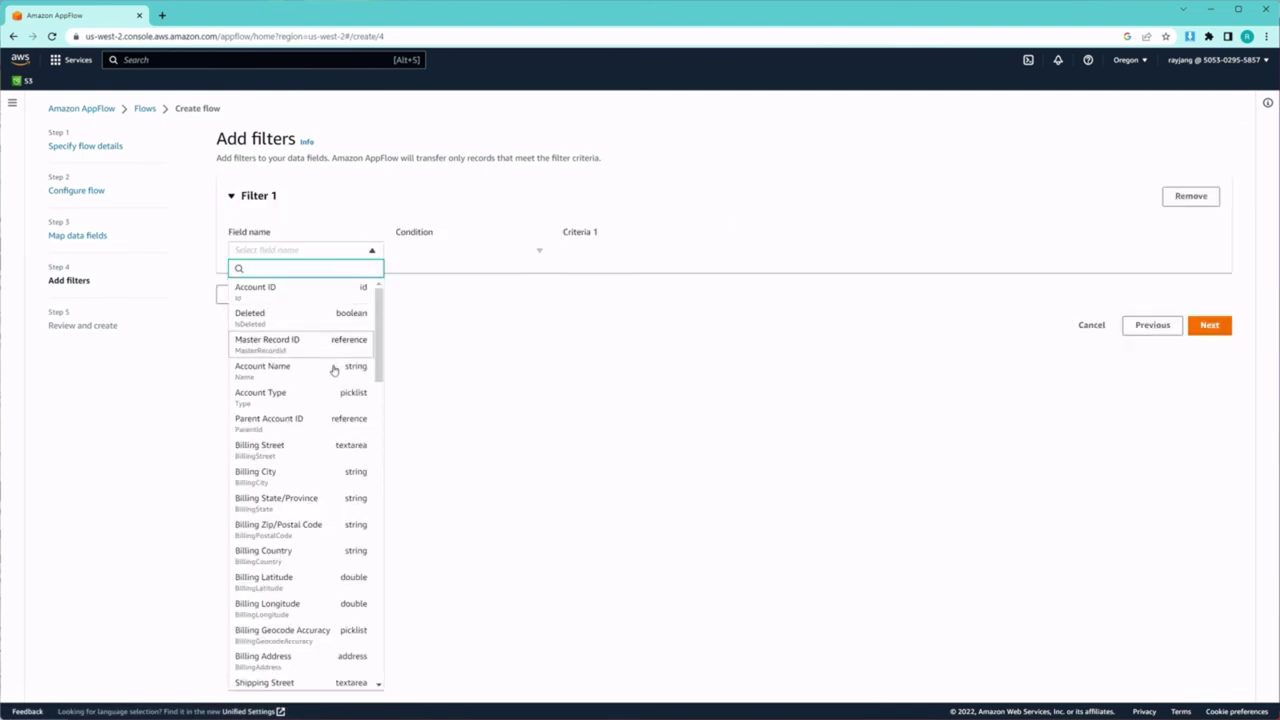
left_click(560, 312)
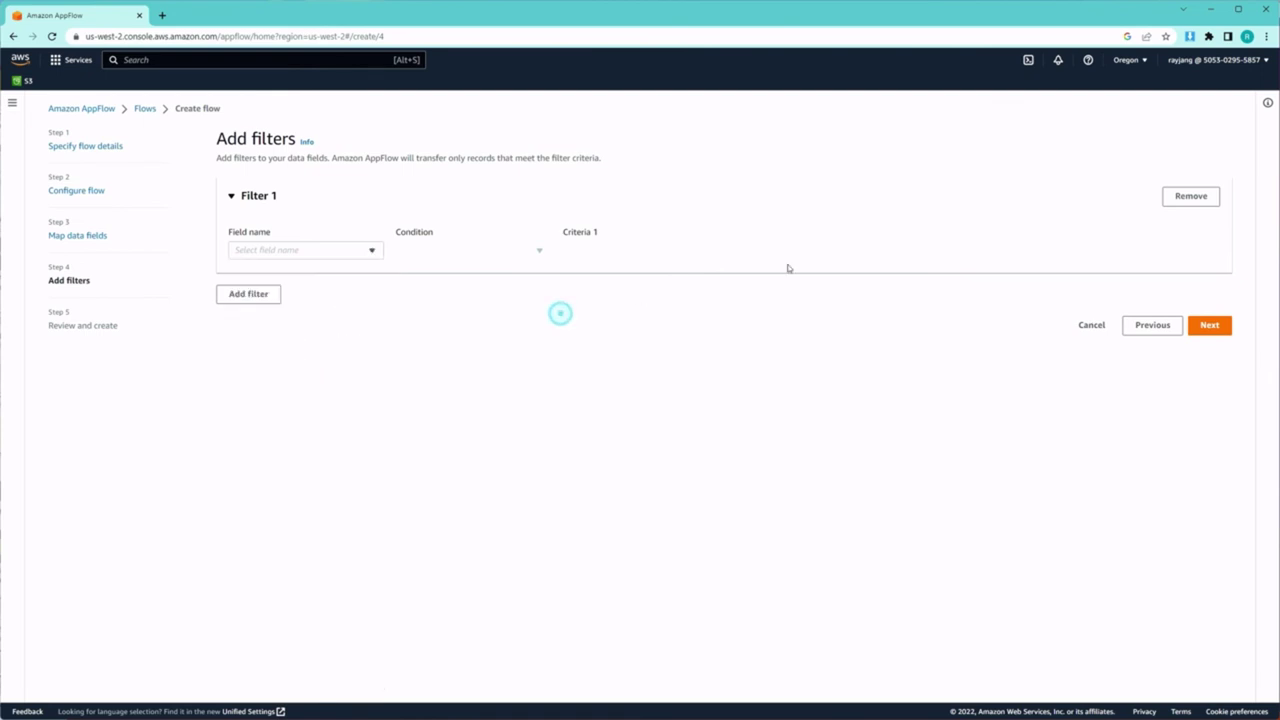
left_click(1193, 197)
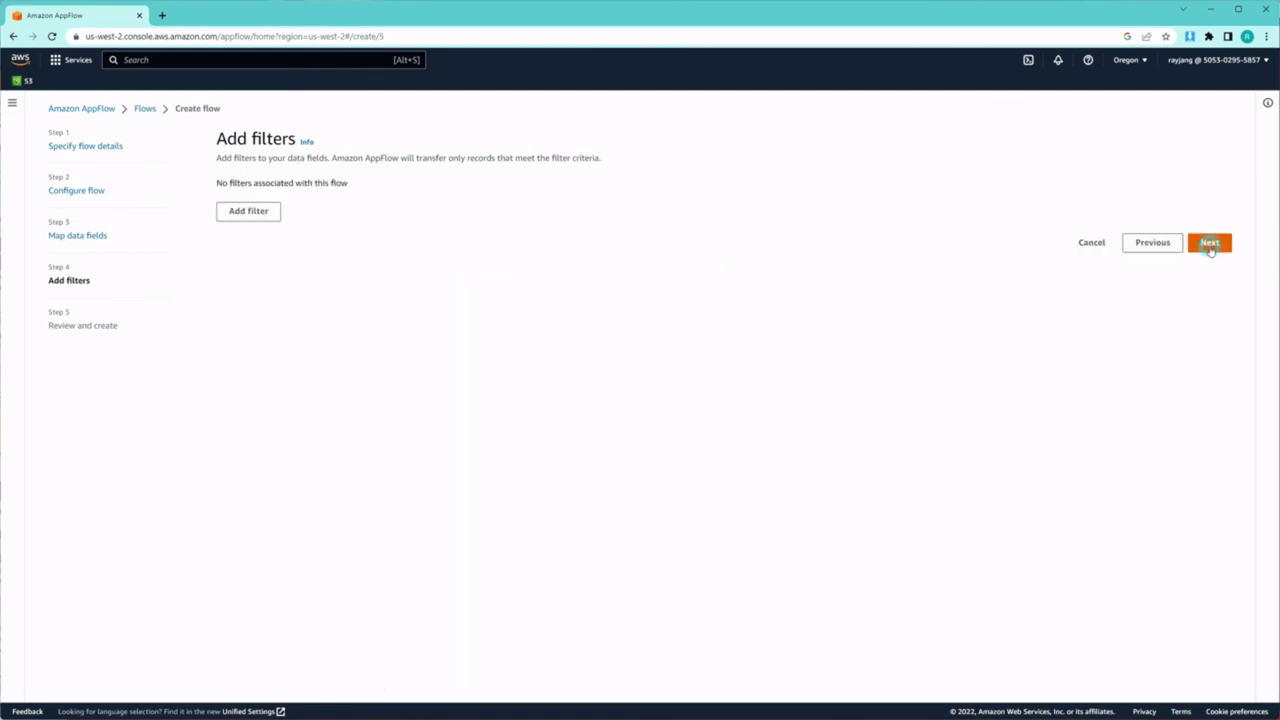
Continue to the flow review without filters and check the flow details, source and destination, including the AWS Glue Data Catalog and file format settings.
left_click(1210, 244)
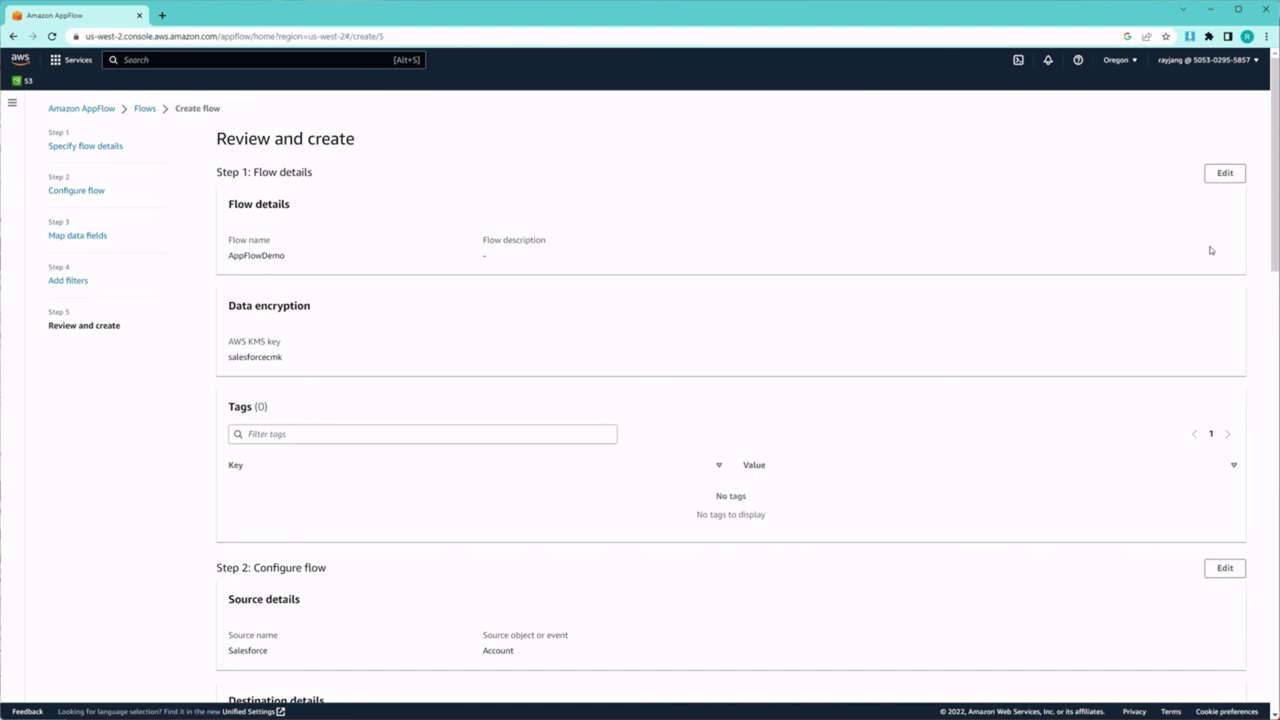
scroll(392, 242, "down", 1)
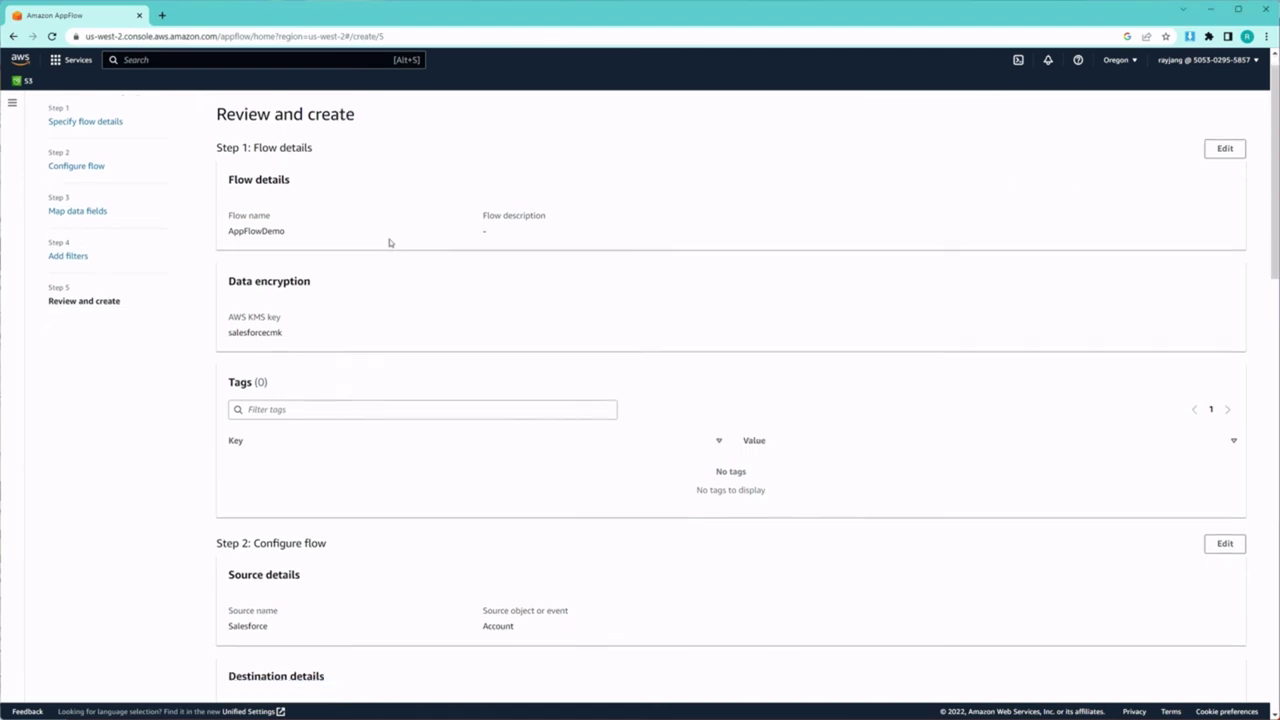
scroll(369, 247, "down", 4)
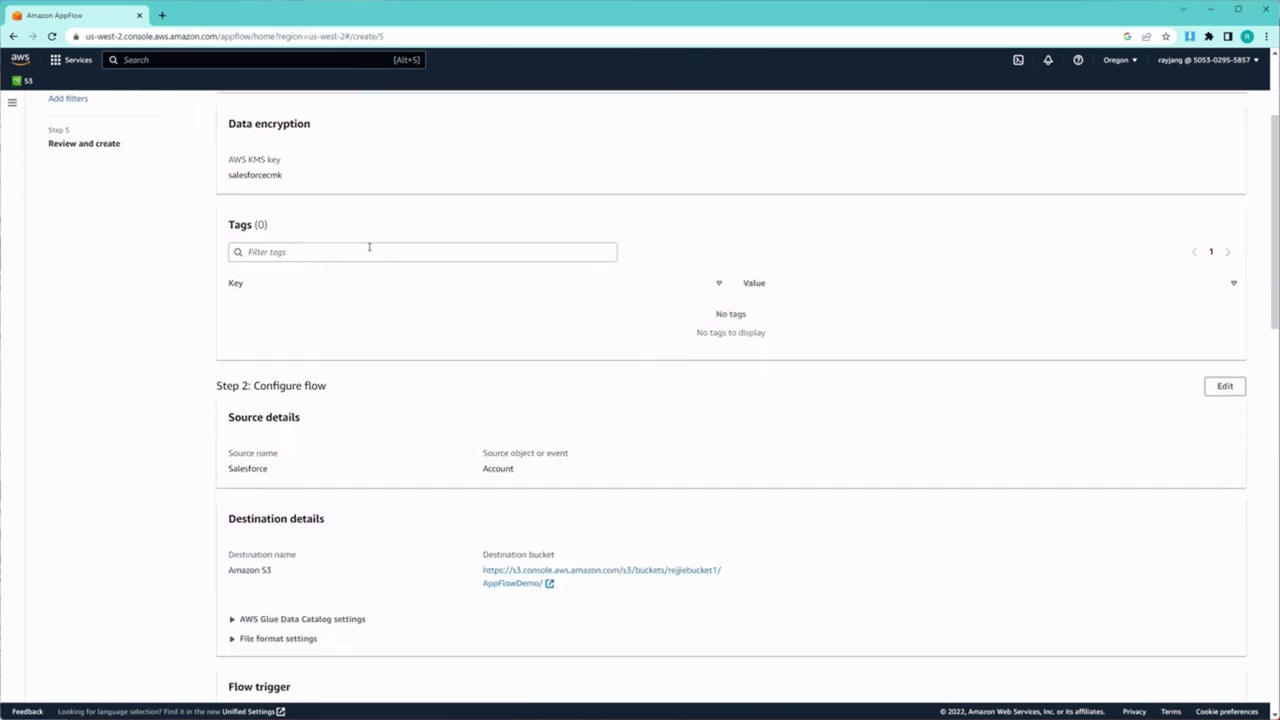
scroll(369, 247, "down", 5)
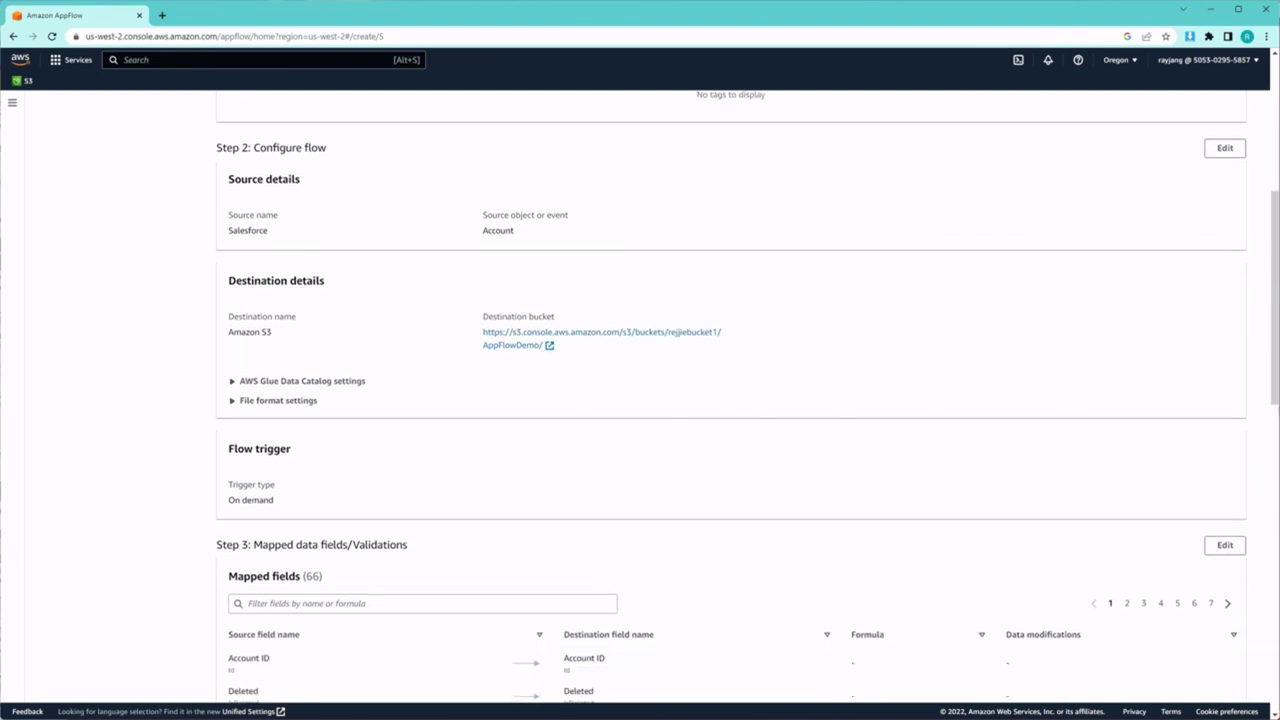
left_click(243, 384)
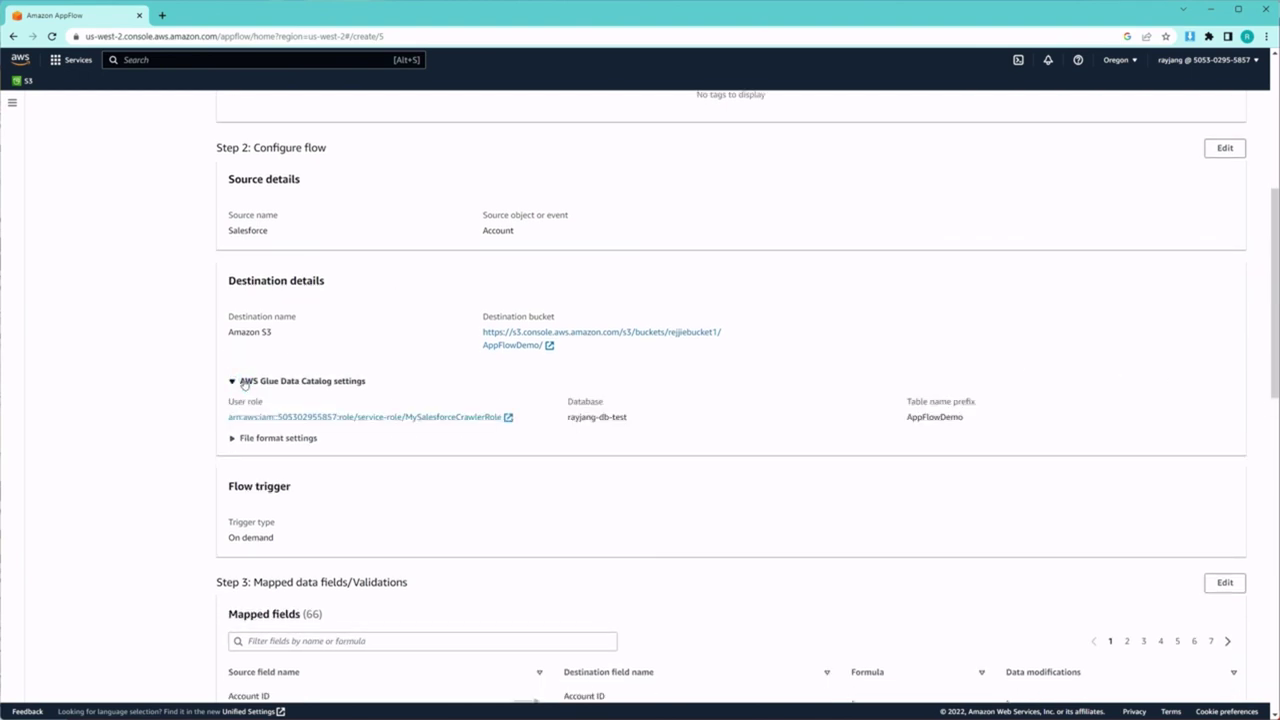
scroll(243, 388, "down", 1)
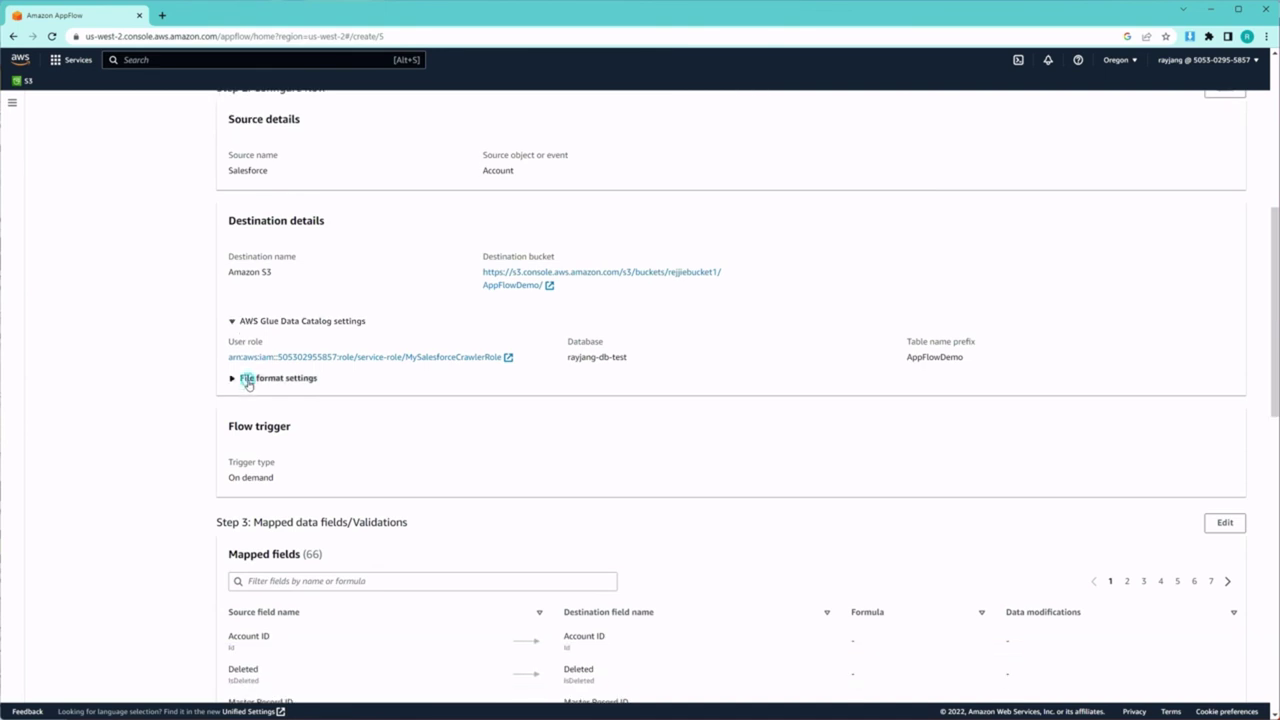
left_click(246, 378)
scroll(249, 385, "down", 1)
scroll(249, 385, "down", 2)
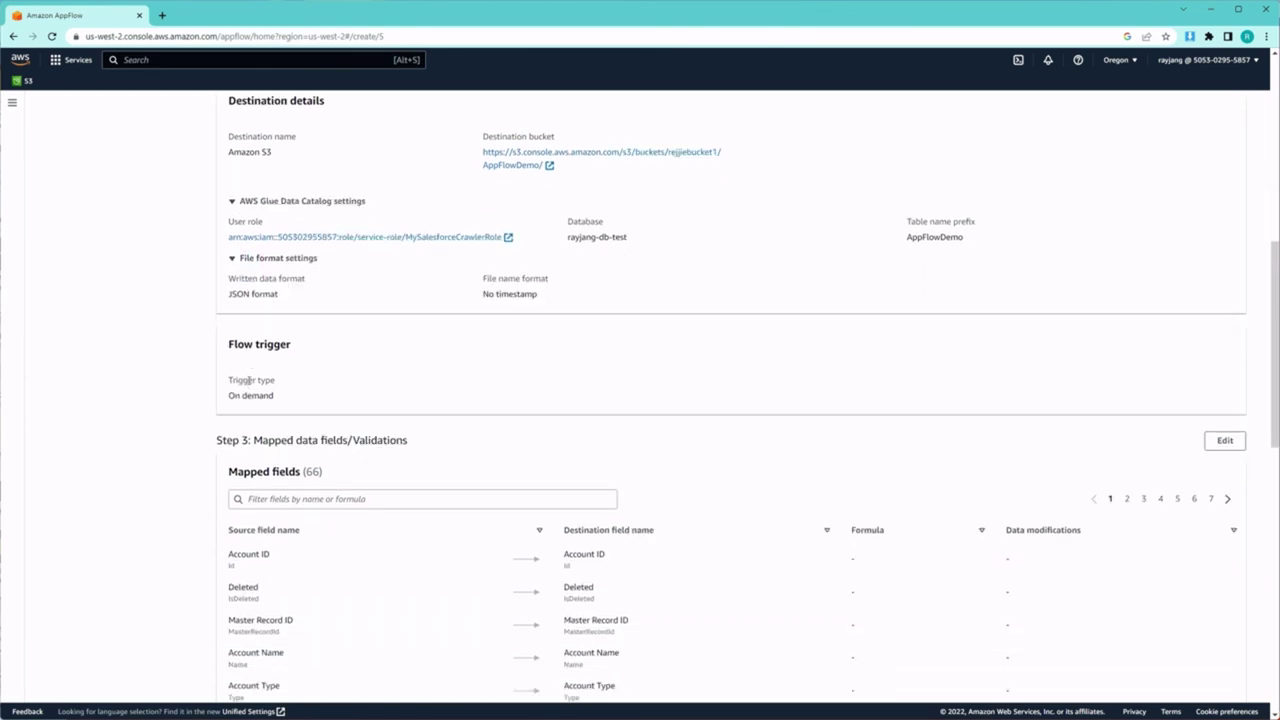
Review the flow's trigger, mapped fields, validations, partition and aggregation settings, partition keys and filters.
scroll(248, 380, "down", 1)
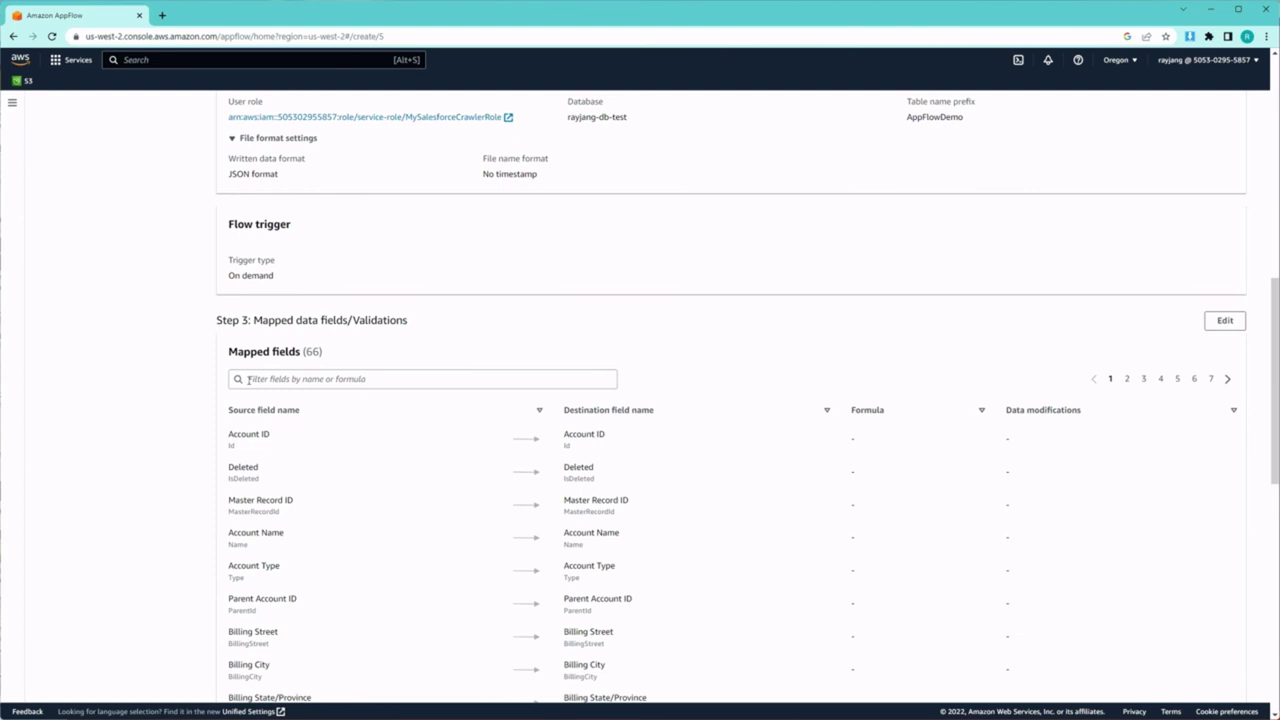
scroll(248, 380, "down", 3)
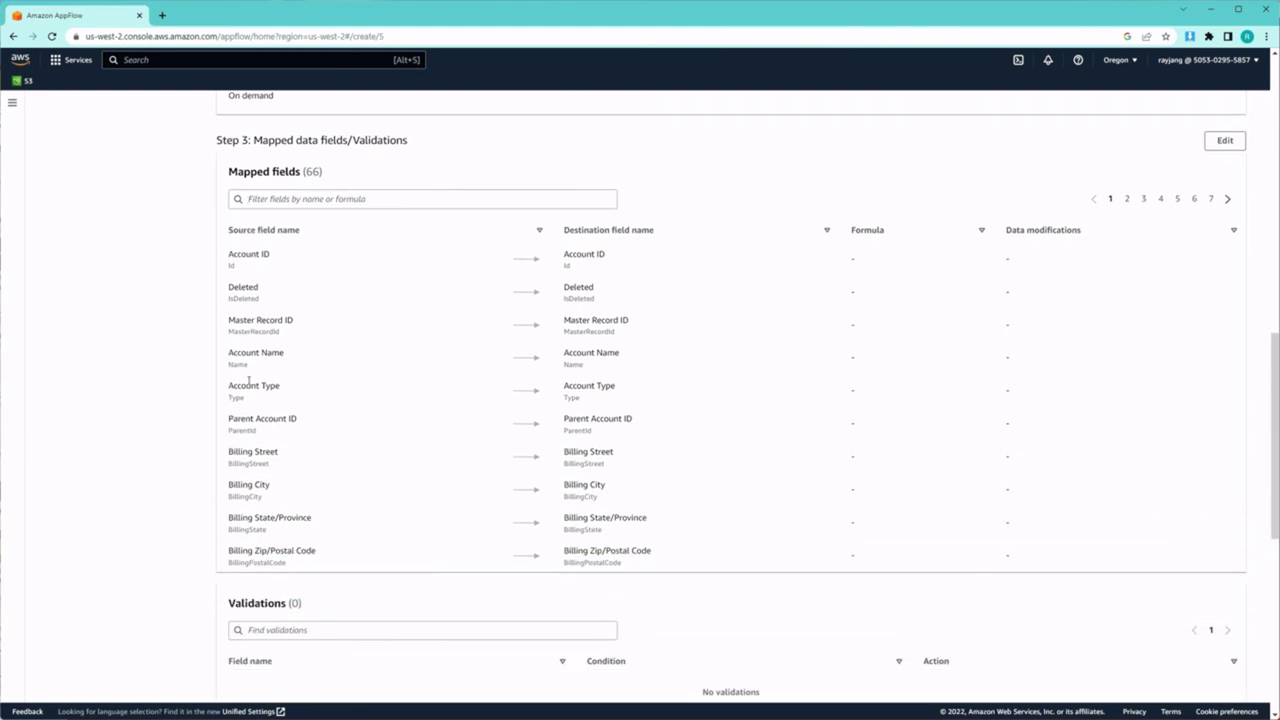
scroll(249, 382, "down", 1)
scroll(250, 384, "down", 3)
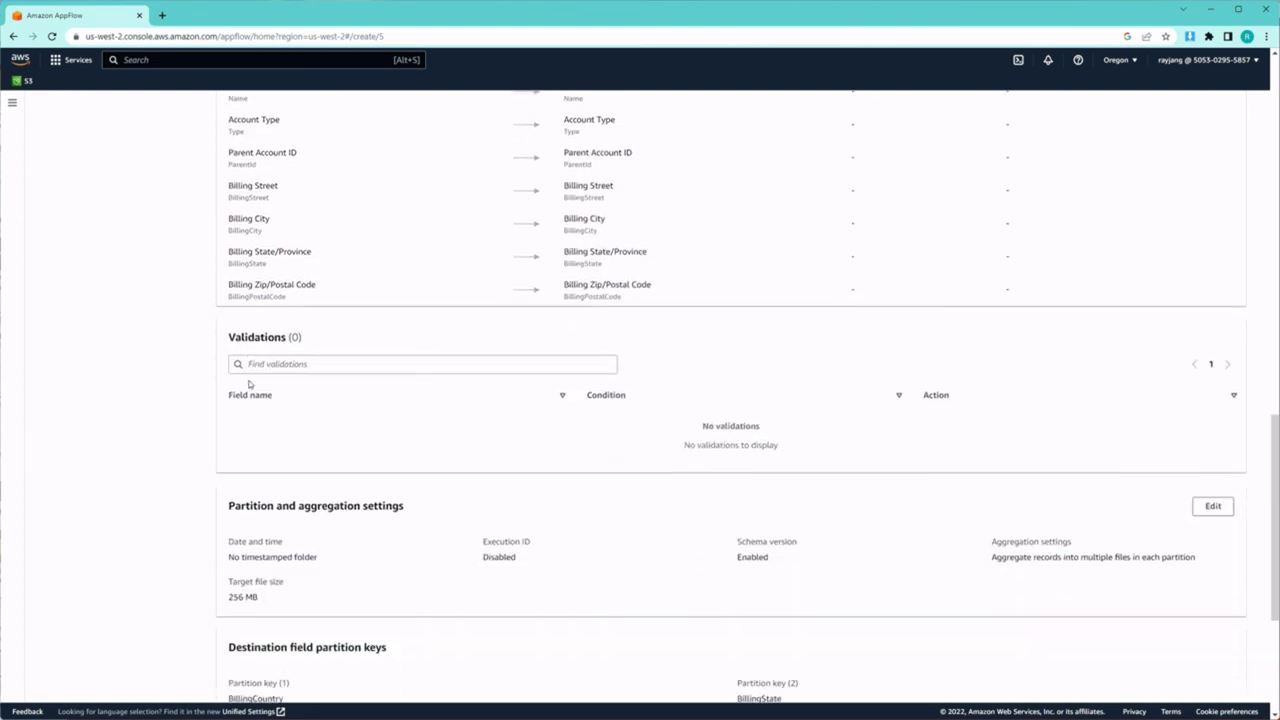
scroll(249, 384, "down", 3)
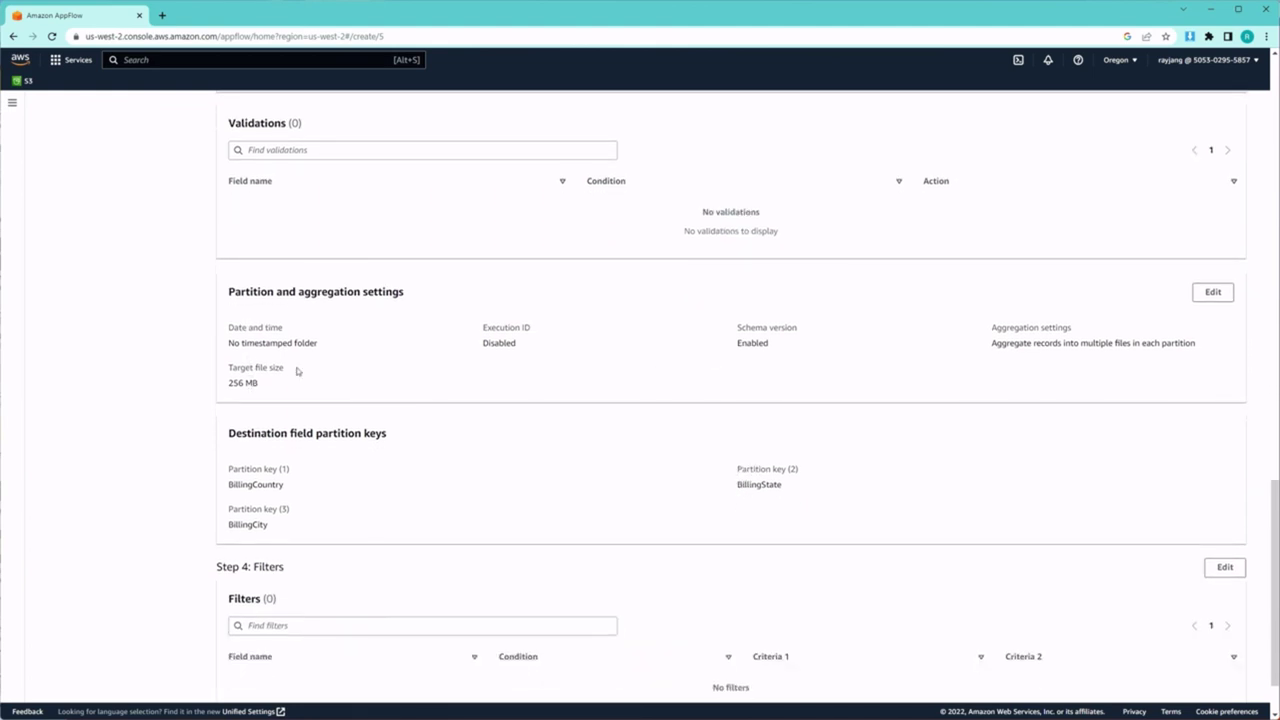
scroll(310, 370, "down", 1)
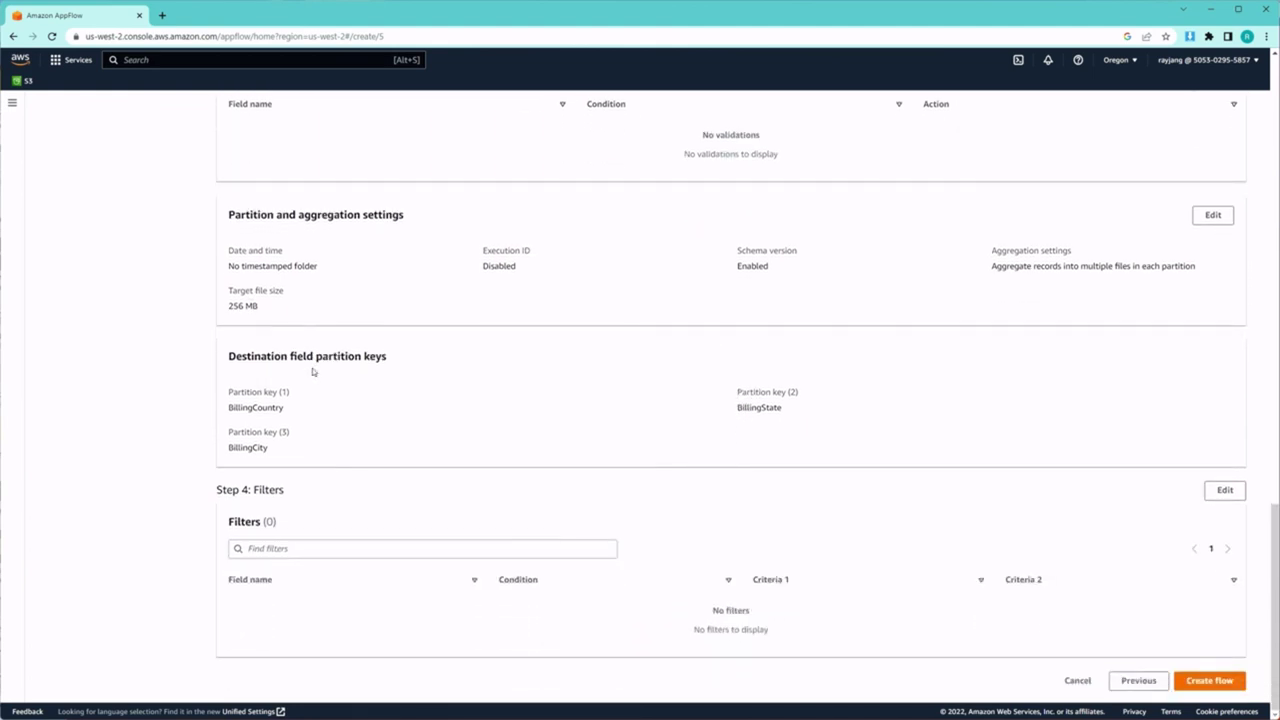
Create the AppFlowDemo flow from the review page and run it on demand.
left_click(1210, 681)
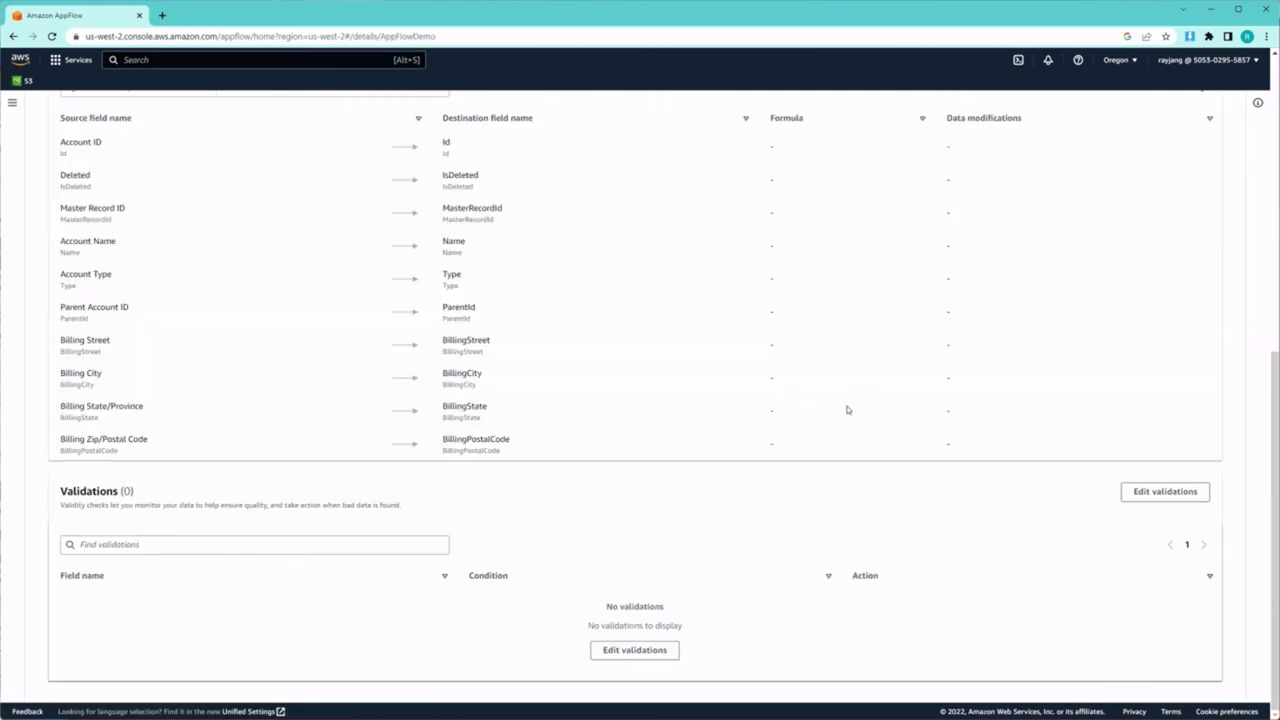
scroll(847, 410, "up", 6)
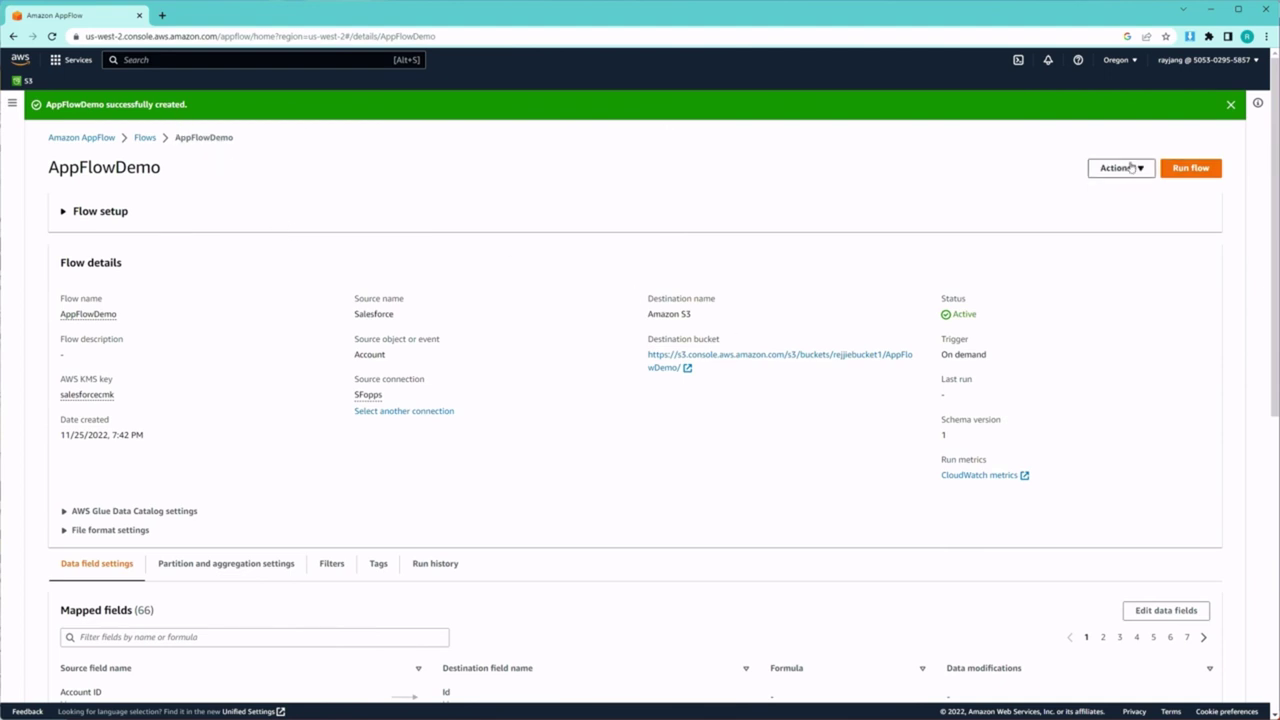
left_click(1187, 167)
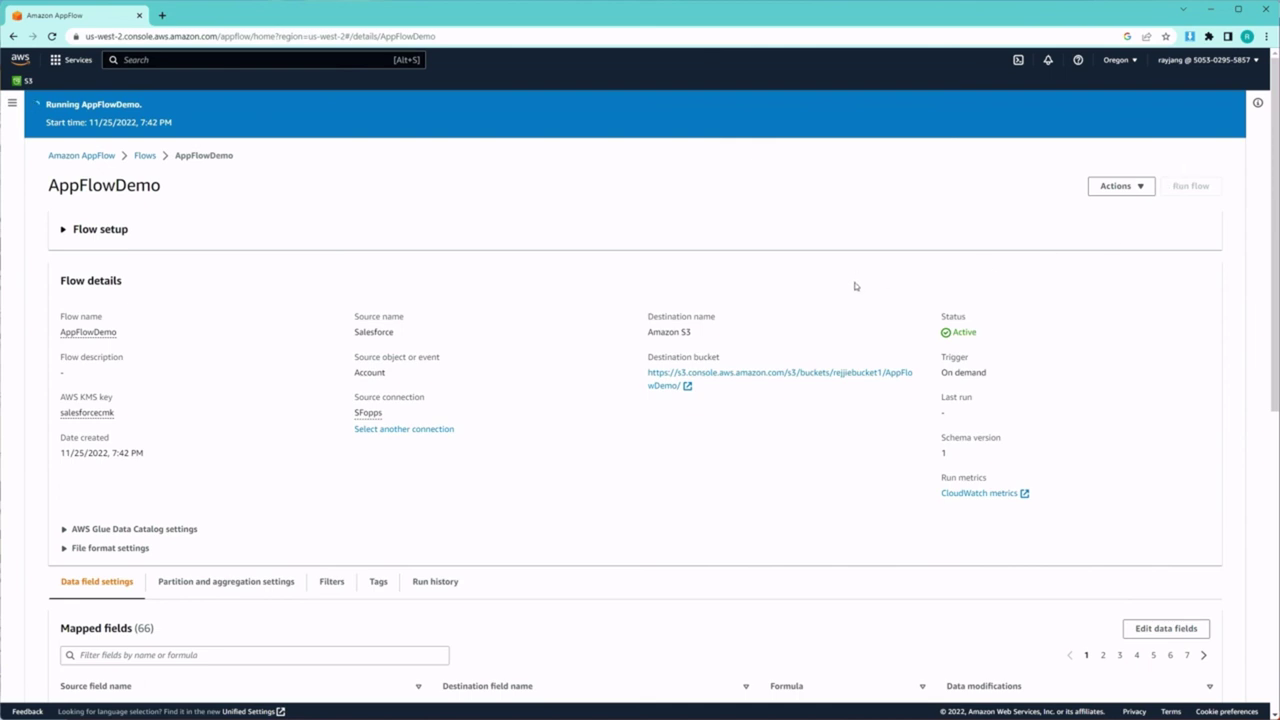
Reload the flow's page after the run and check its run history and expanded flow setup.
scroll(460, 481, "down", 2)
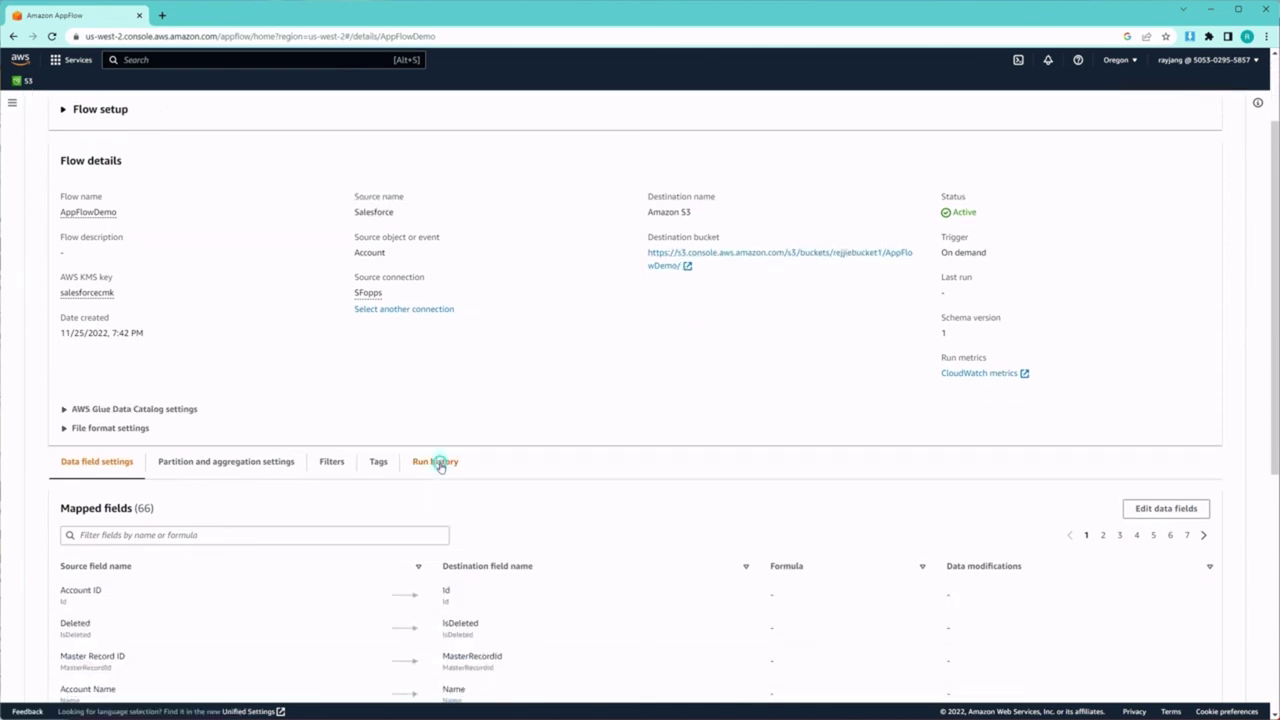
left_click(437, 461)
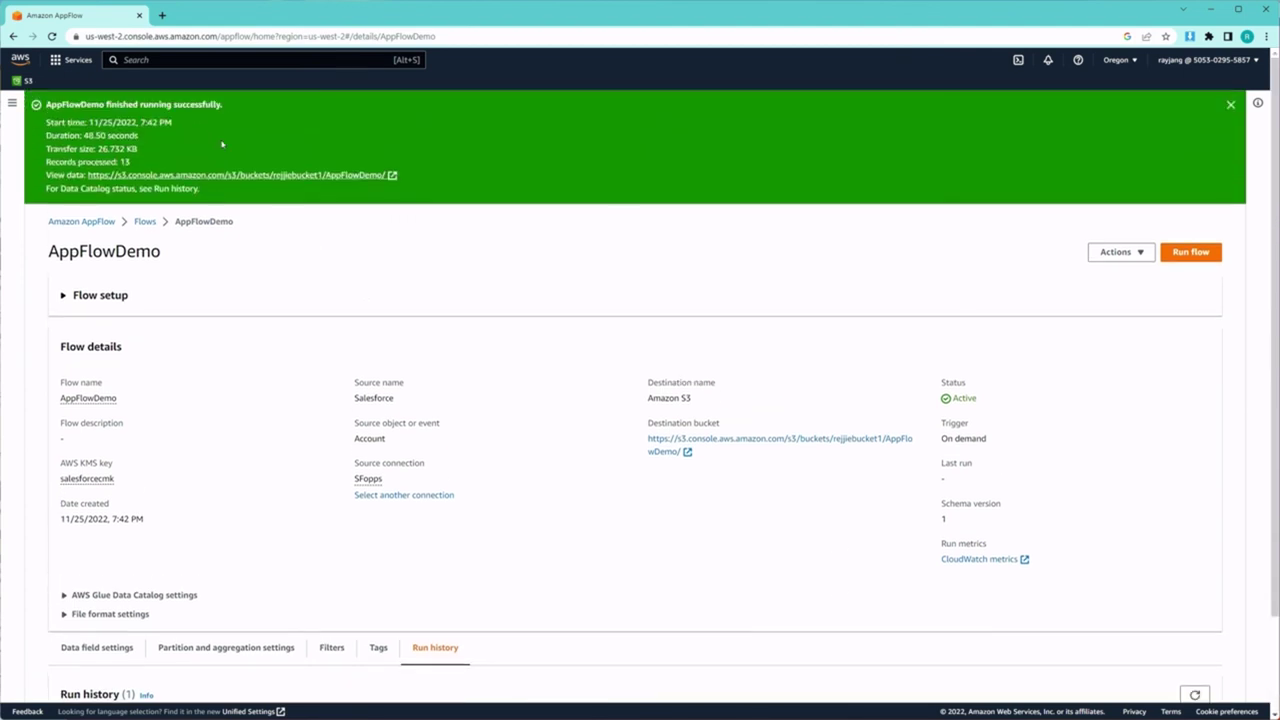
left_click(52, 36)
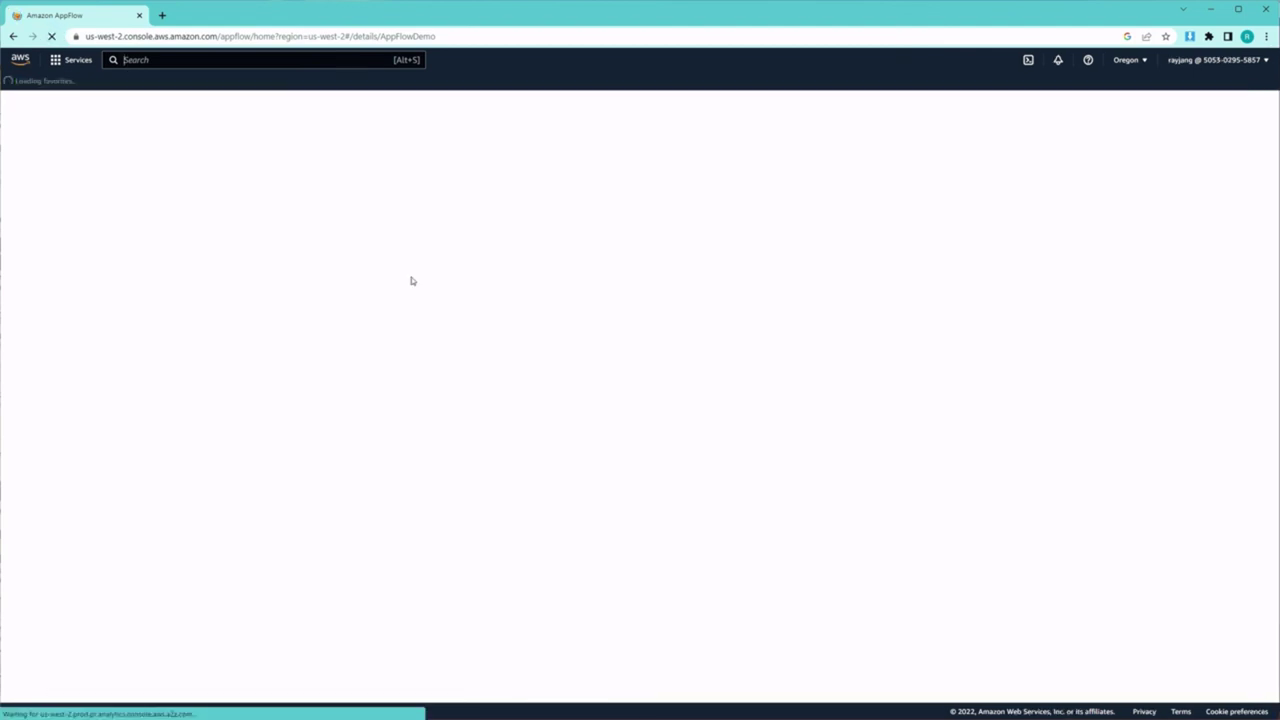
scroll(411, 280, "down", 2)
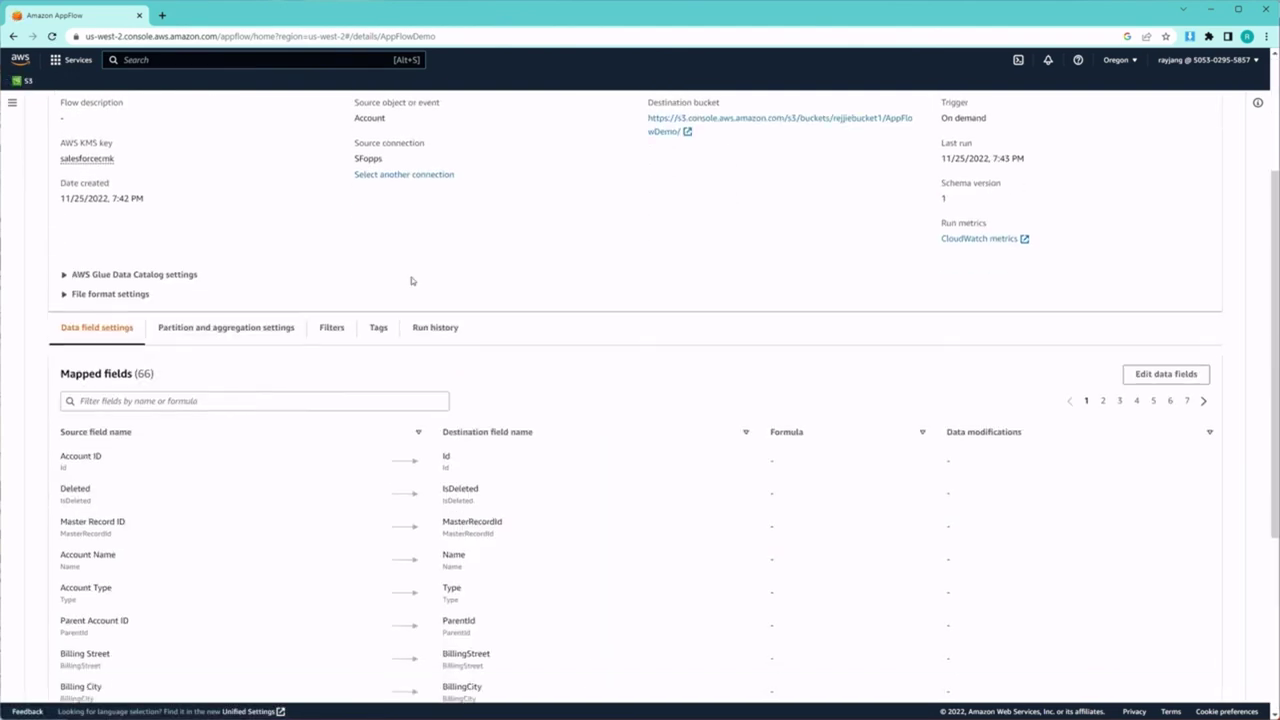
scroll(411, 280, "down", 3)
left_click(430, 182)
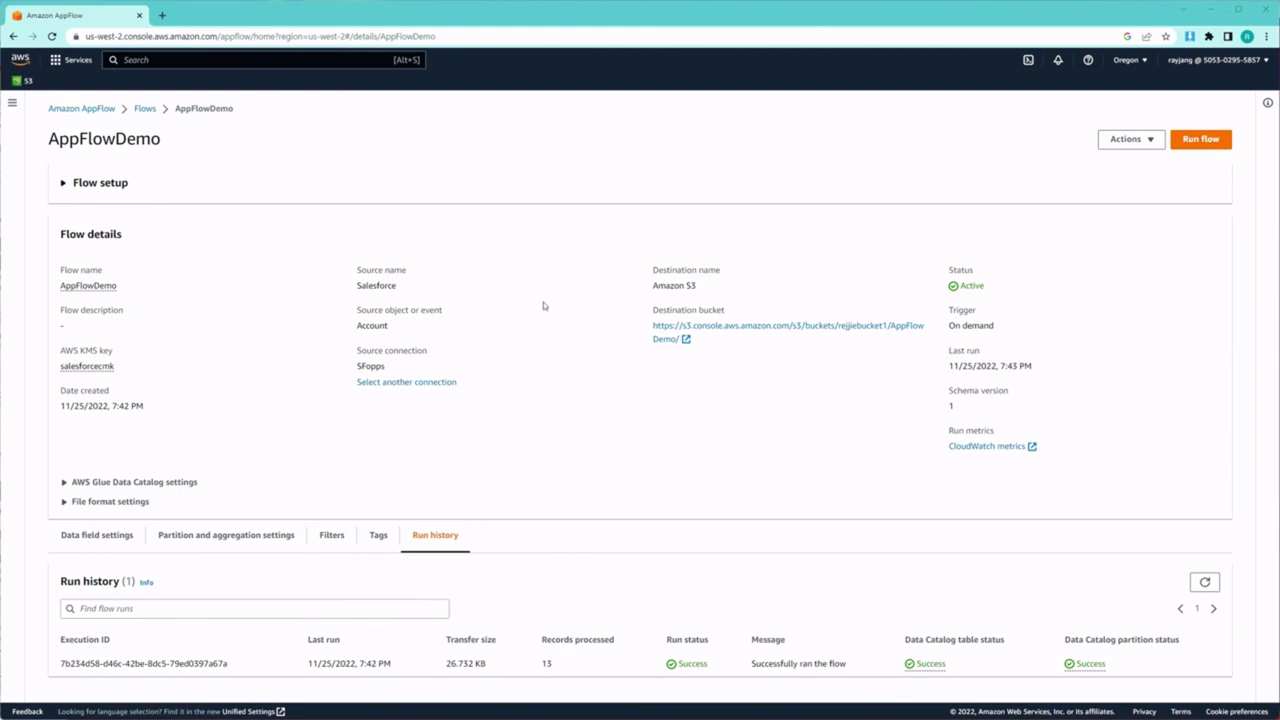
left_click(118, 188)
scroll(171, 280, "down", 3)
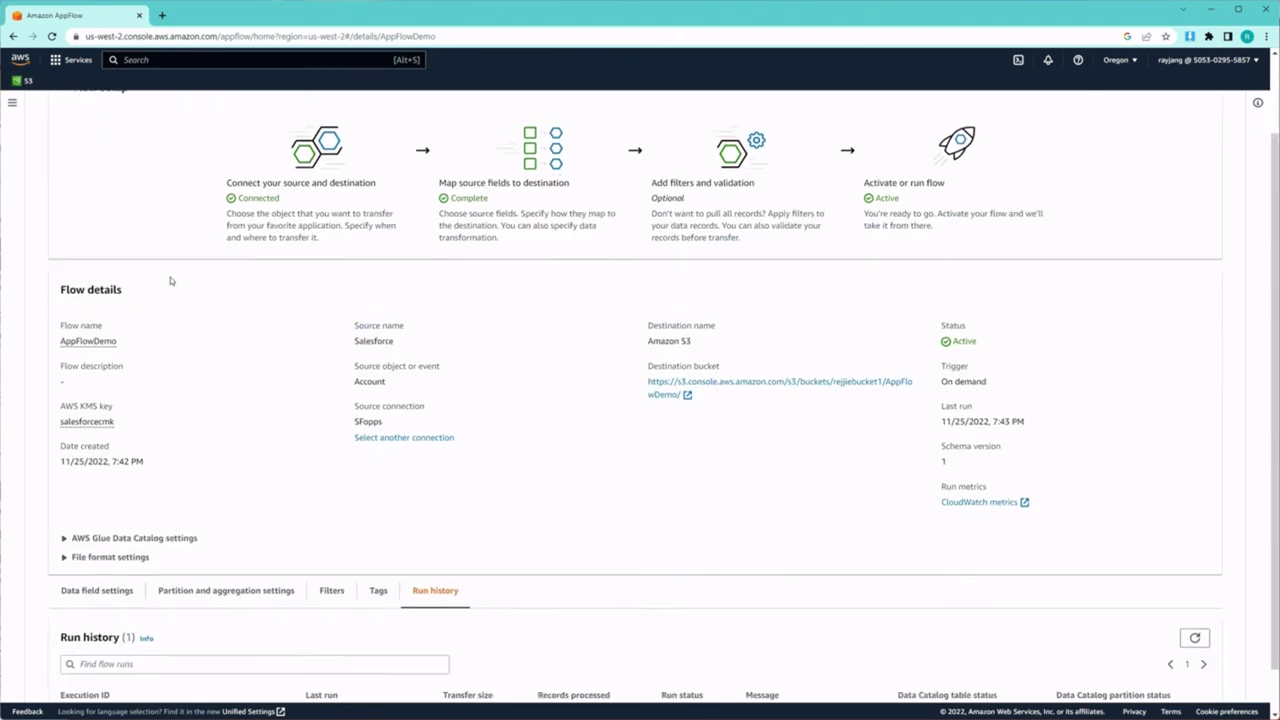
Open the flow's destination bucket and browse schemaVersion_1 through the BillingCountry=USA, BillingState=CA and BillingCity=Mountain View partition folders.
left_click(791, 332)
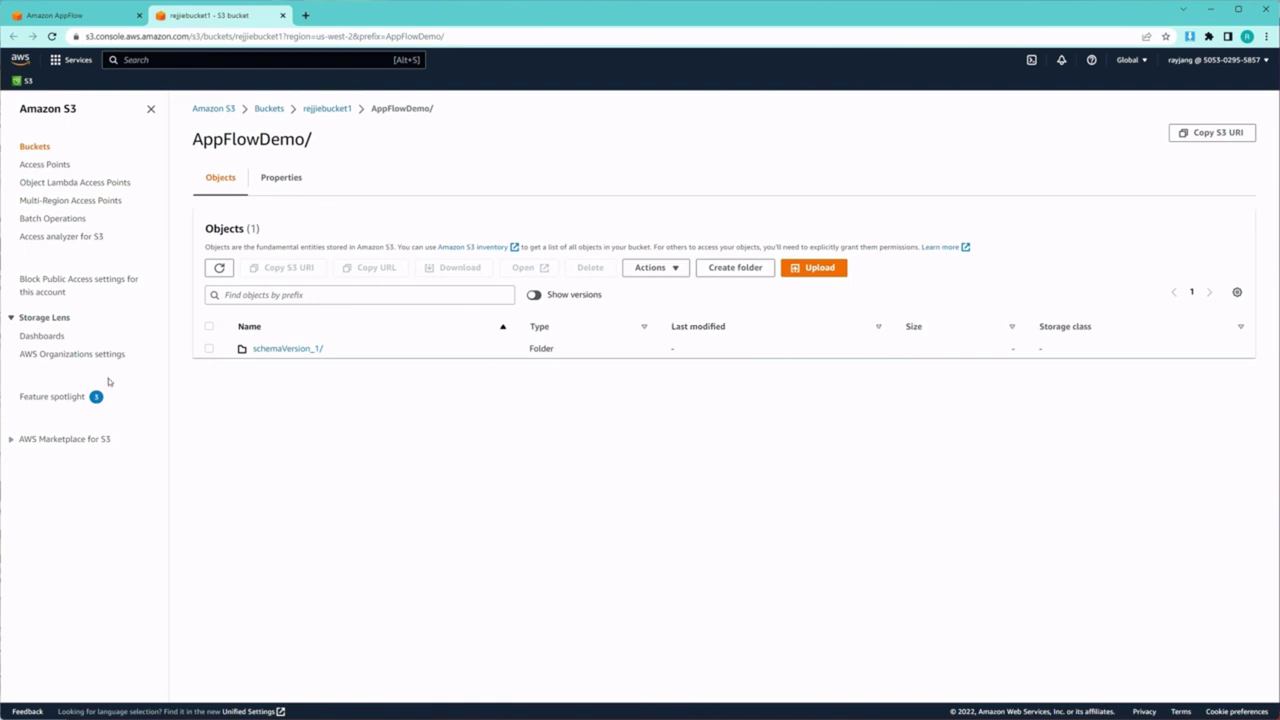
left_click(300, 350)
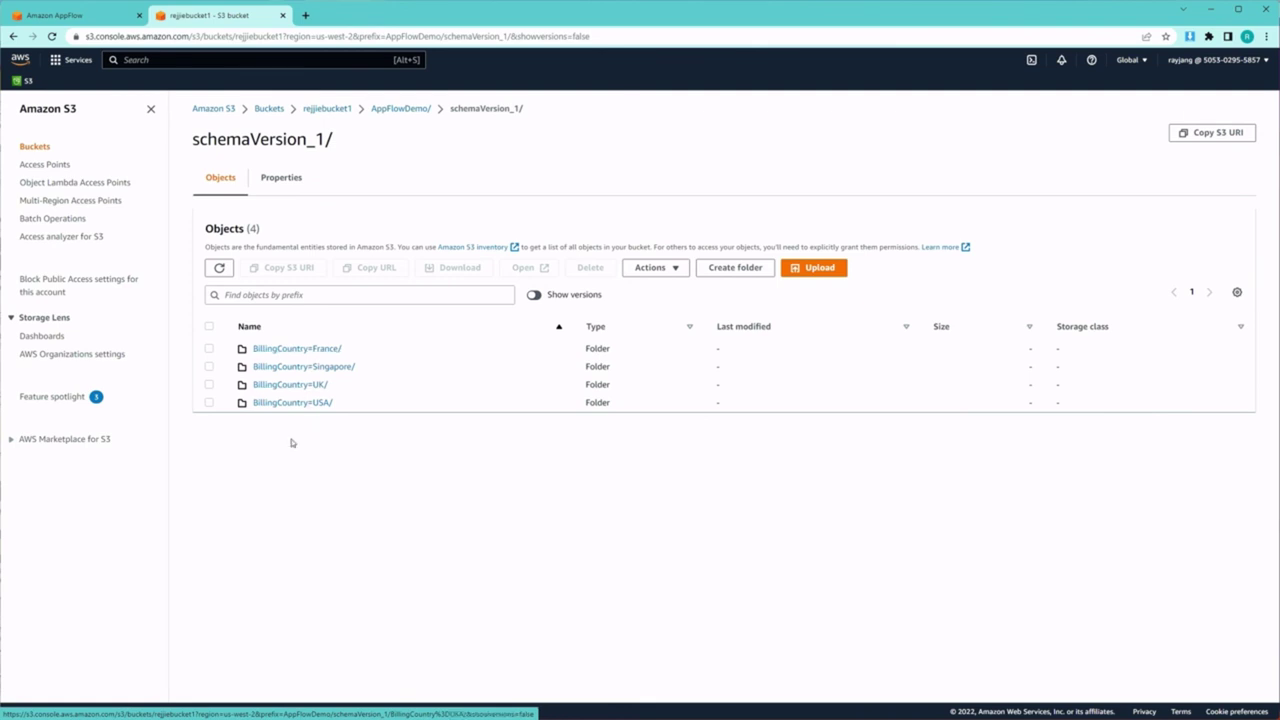
left_click(286, 403)
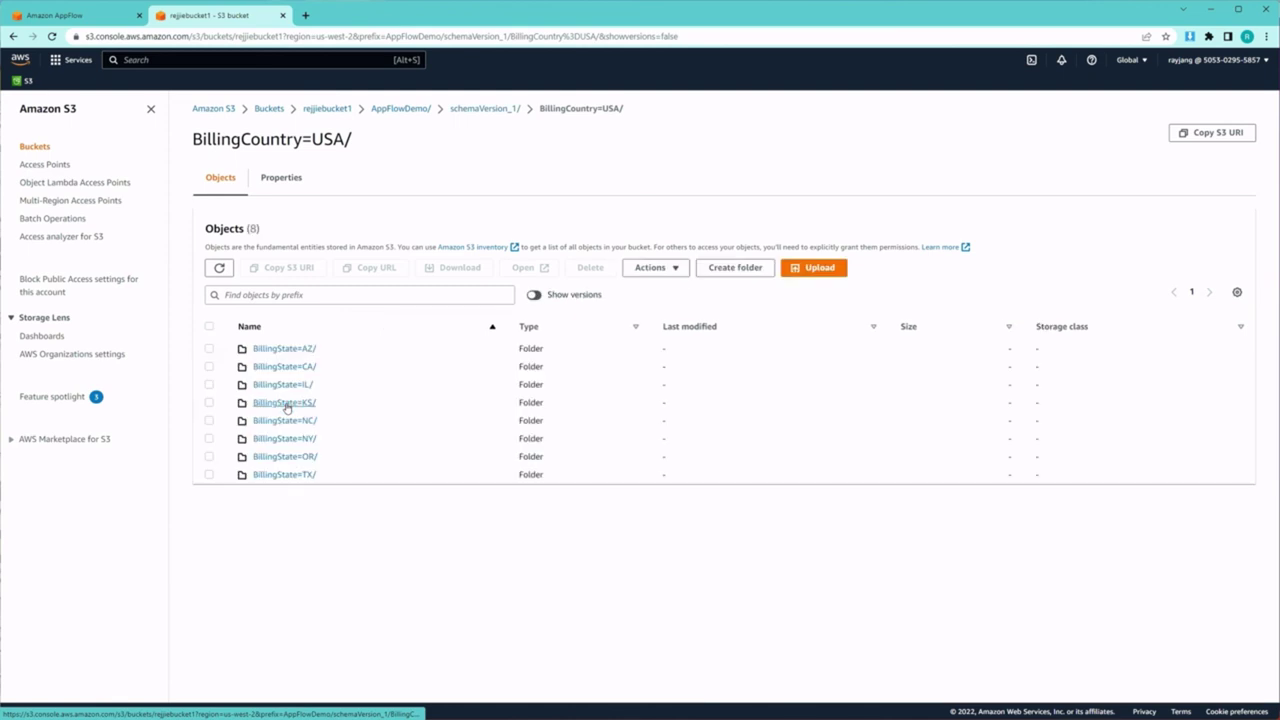
left_click(288, 372)
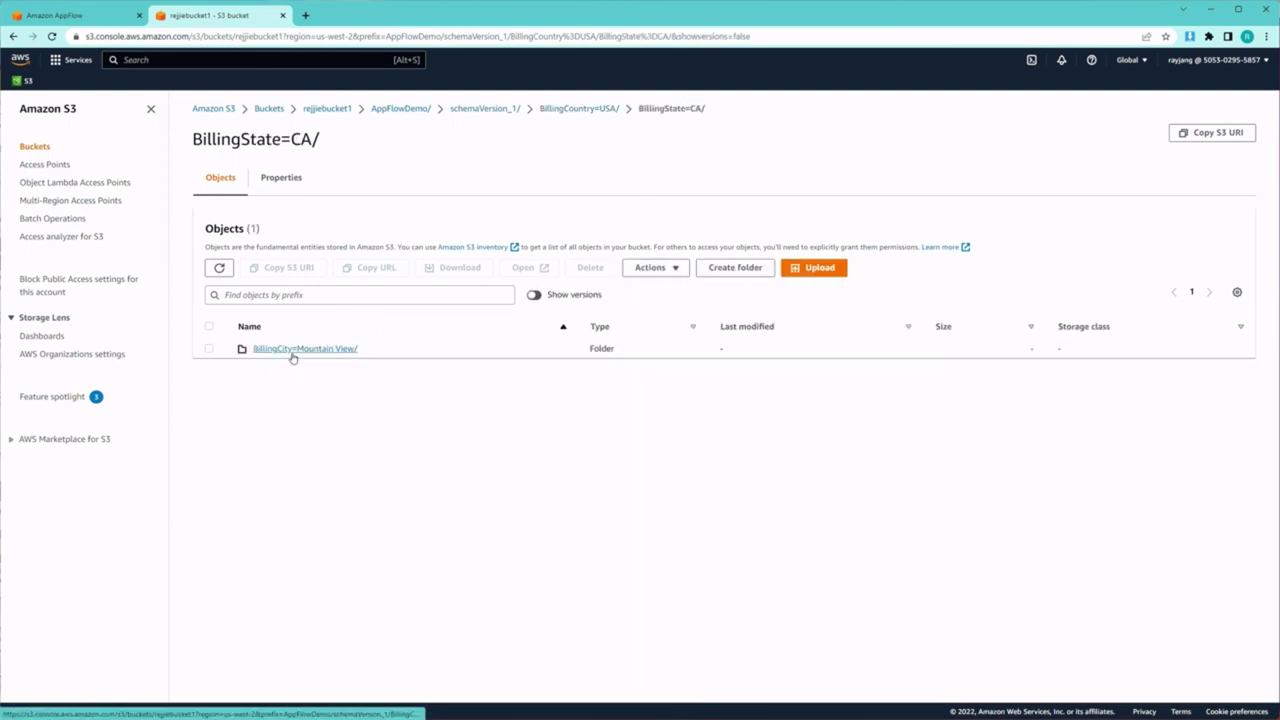
left_click(293, 350)
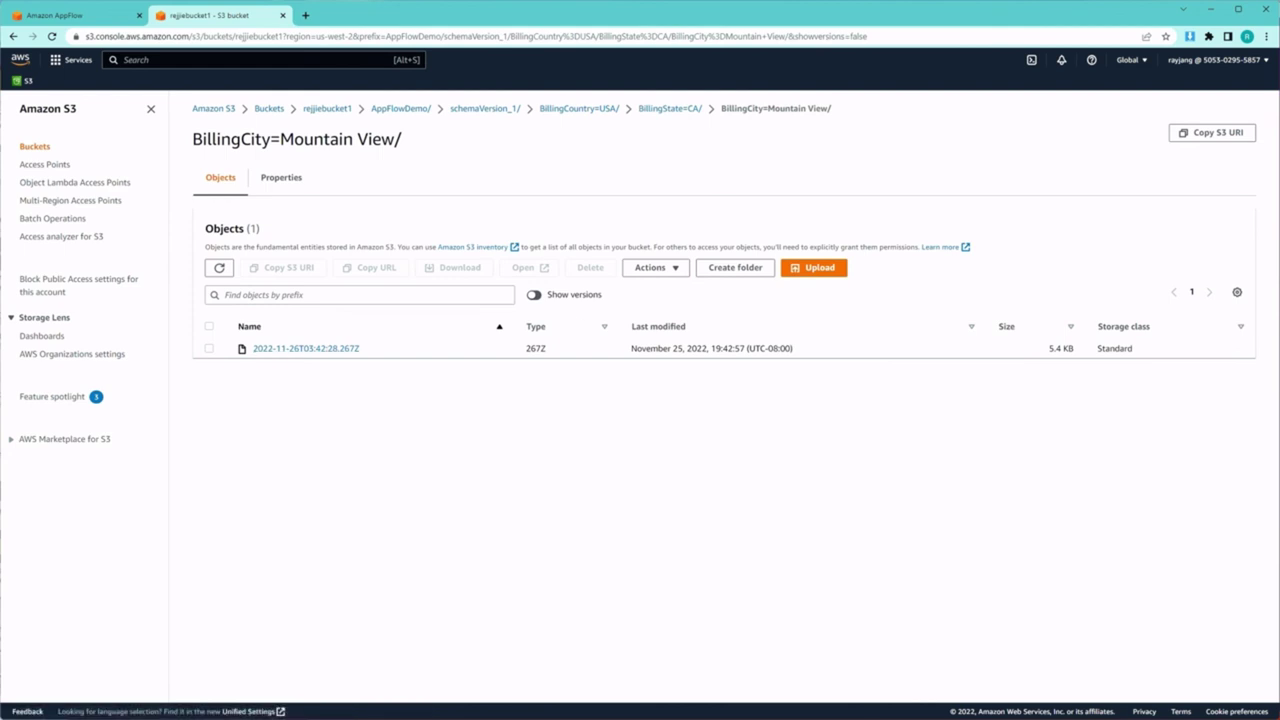
Set up an S3 Select query on the Mountain View folder's file with JSON as the input and output format.
left_click(209, 348)
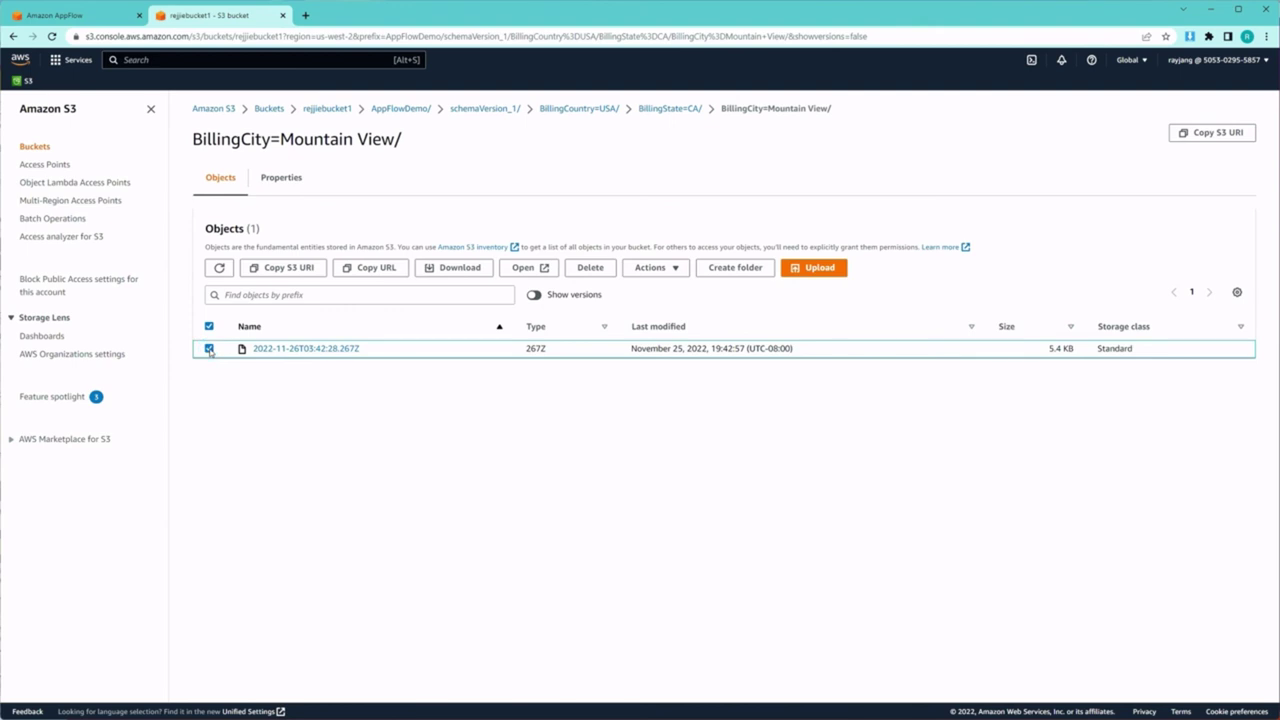
left_click(650, 268)
left_click(687, 398)
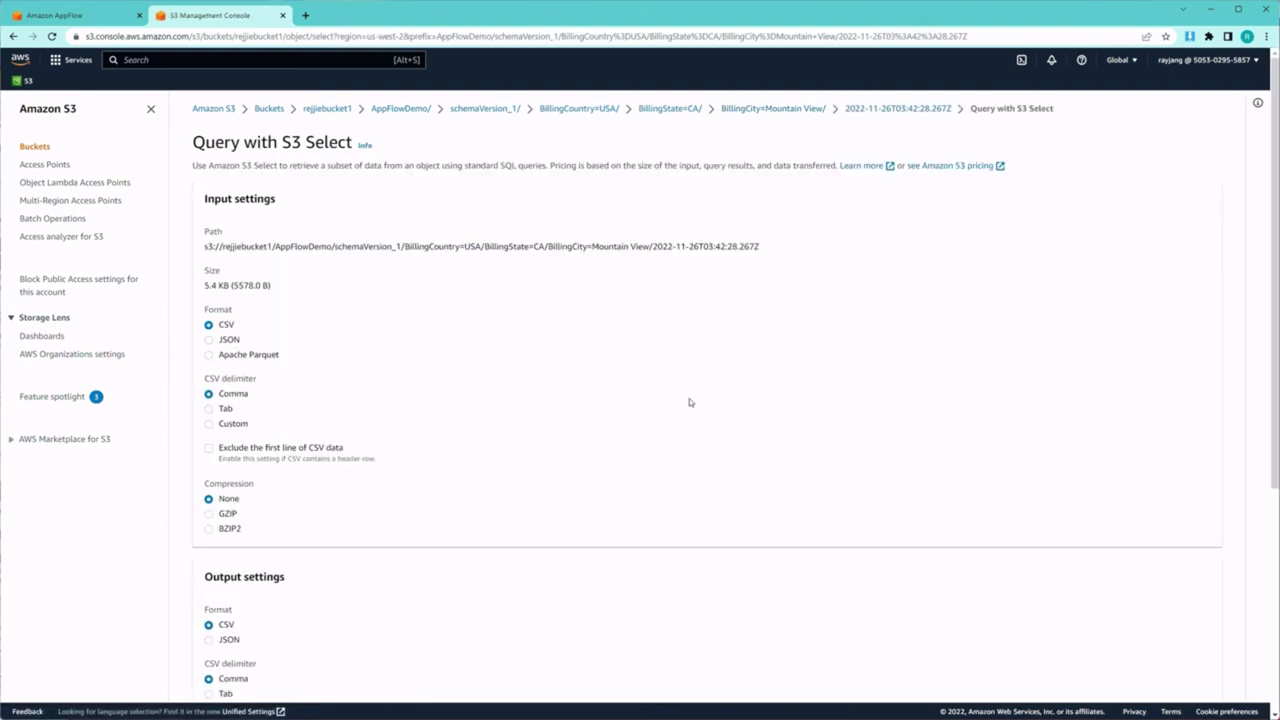
left_click(209, 339)
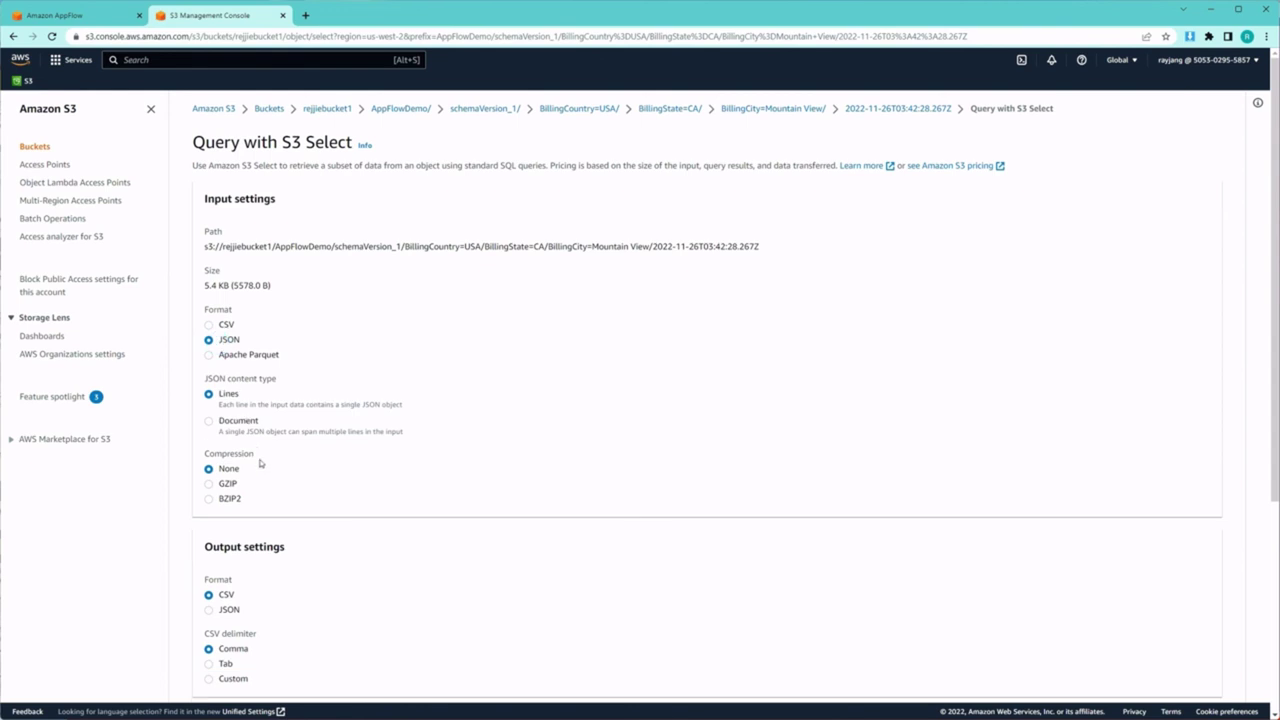
scroll(211, 481, "down", 2)
left_click(208, 429)
scroll(238, 508, "down", 1)
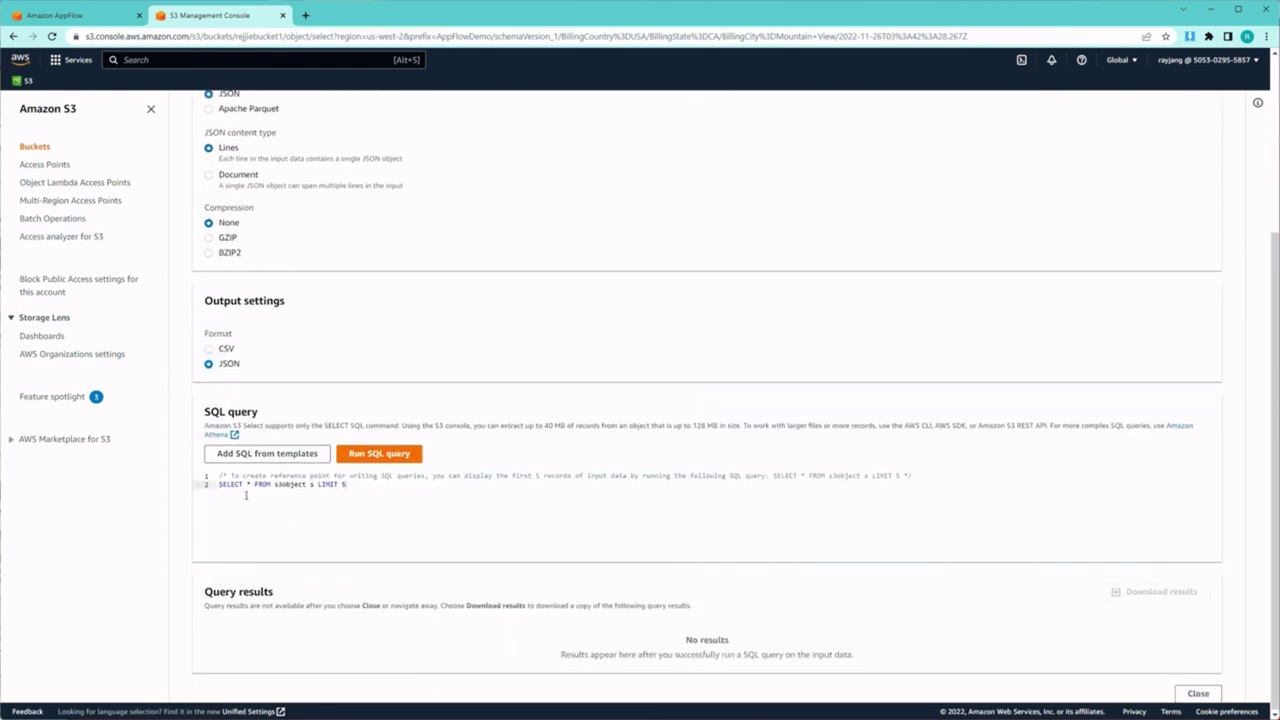
Raise the SQL query's limit to 10, run it and examine the returned Account records.
left_click(387, 488)
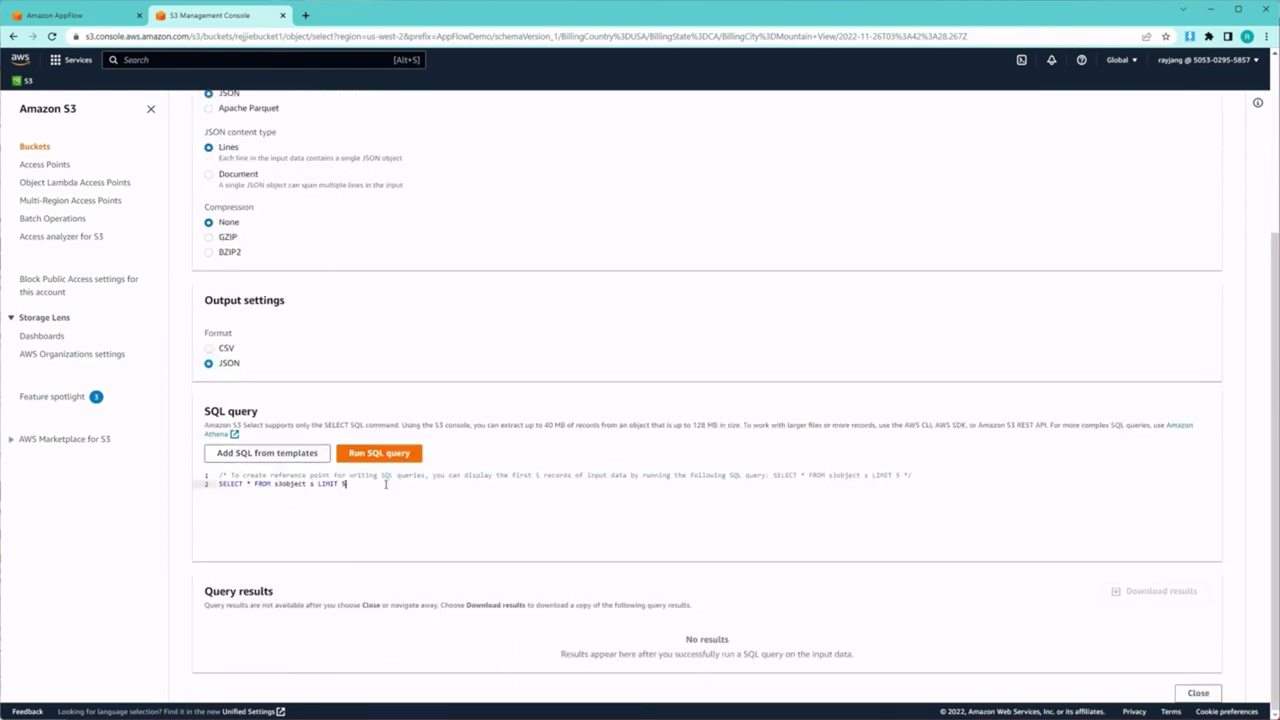
type("10")
left_click(400, 451)
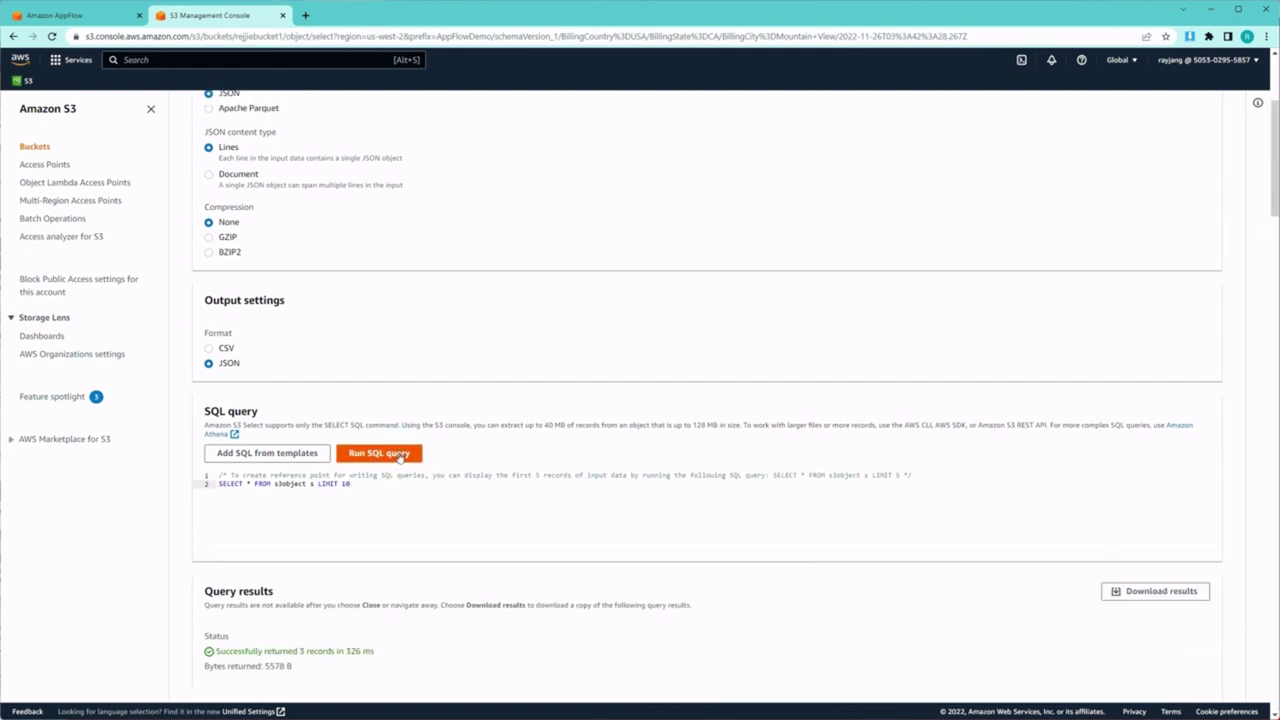
scroll(406, 506, "down", 3)
scroll(406, 506, "down", 6)
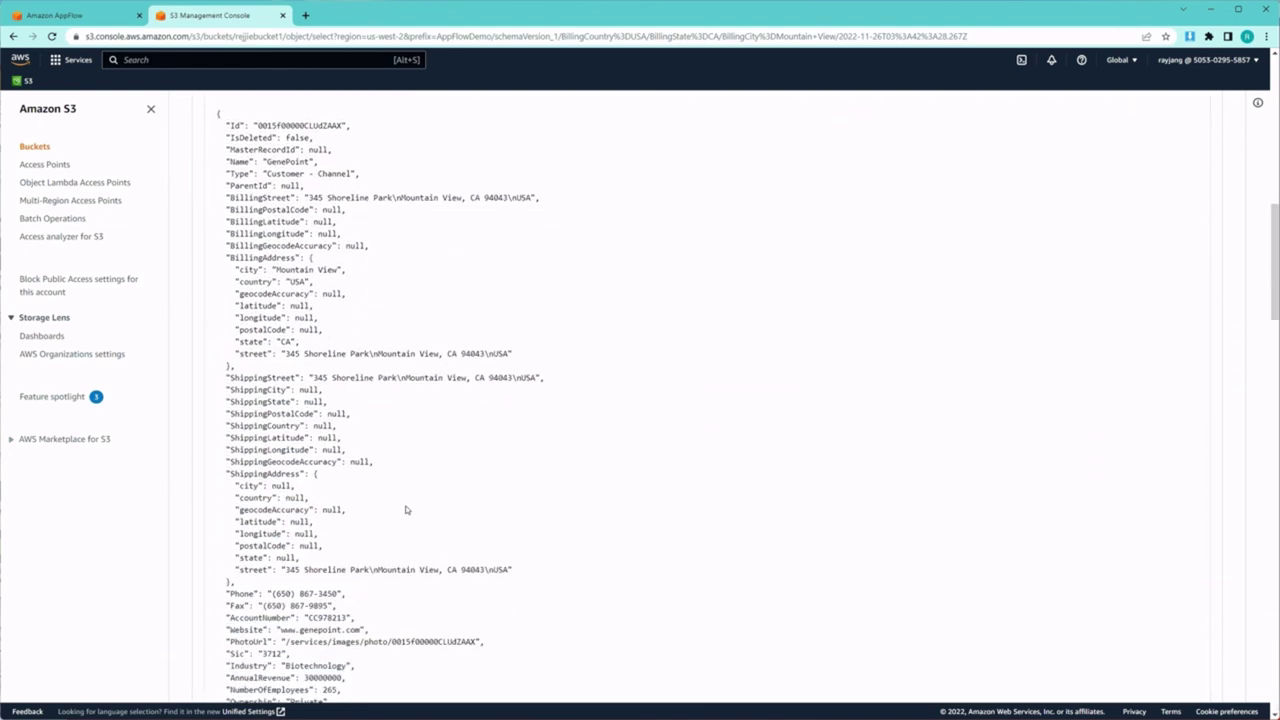
scroll(406, 510, "down", 5)
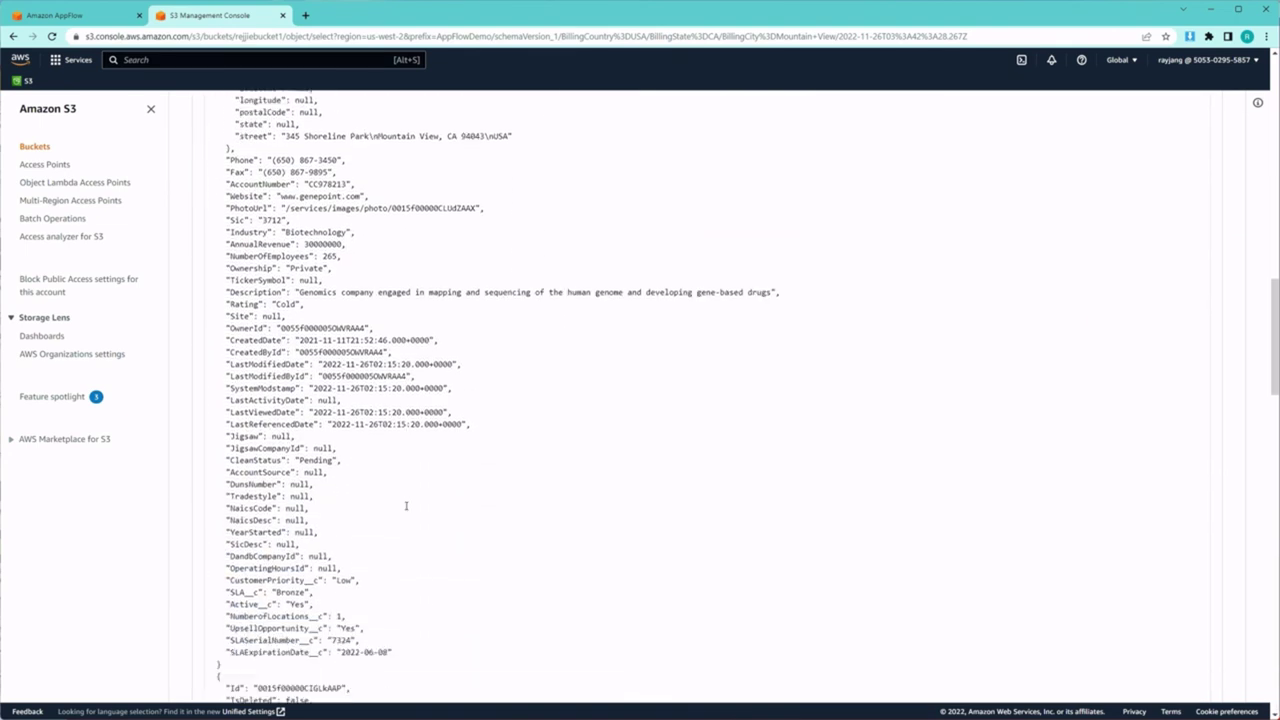
scroll(405, 510, "down", 6)
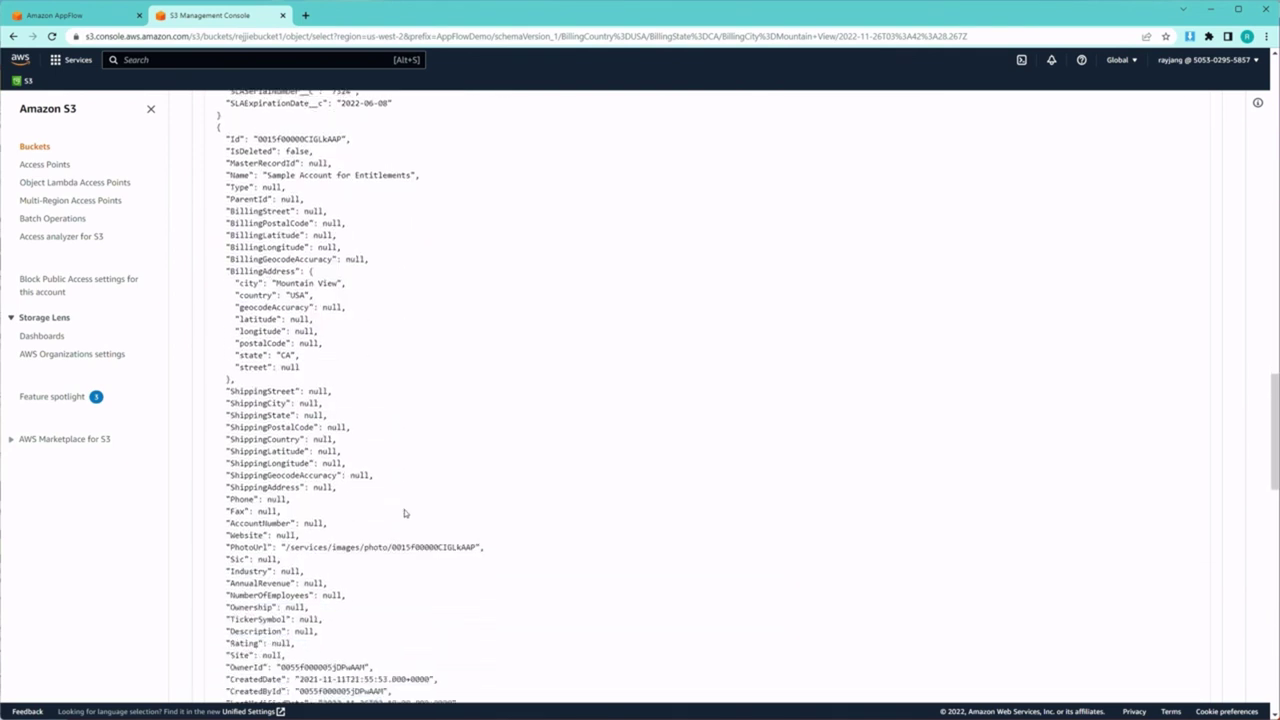
scroll(405, 510, "down", 10)
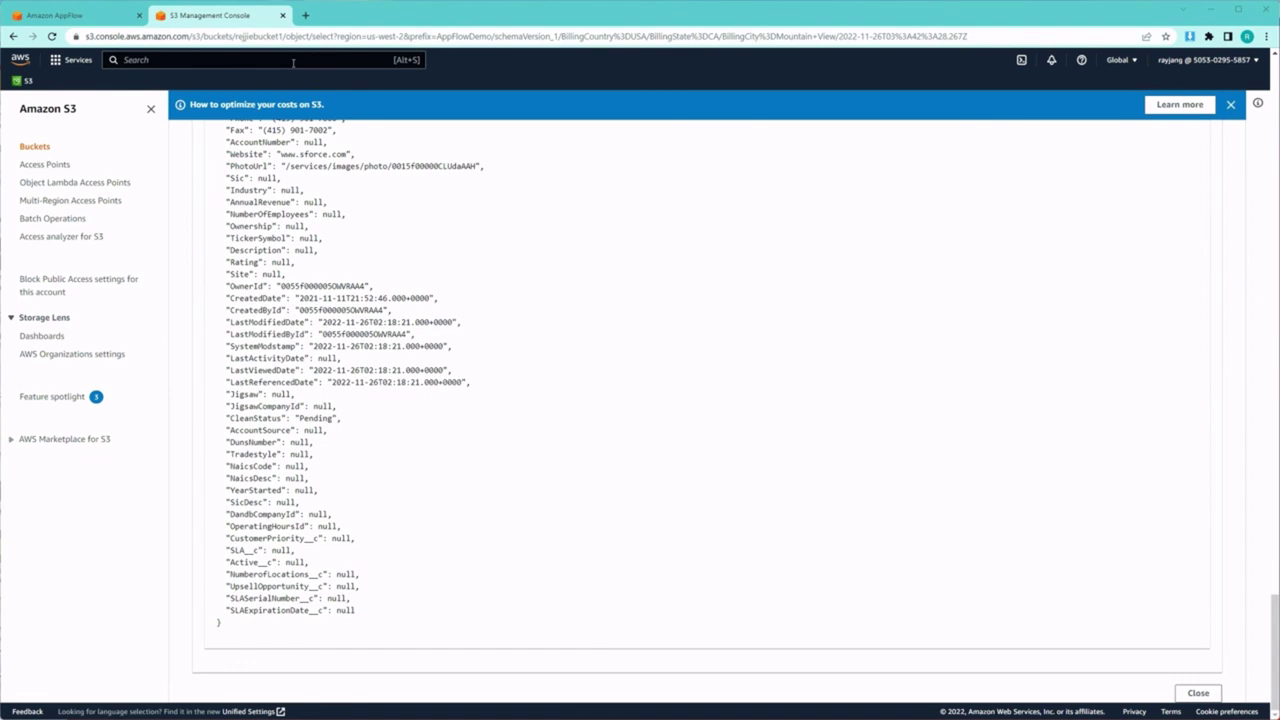
Search for glue, open AWS Glue in a new tab, and open the first appflowdemo table in the flow's Data Catalog database.
left_click(142, 63)
type("glue")
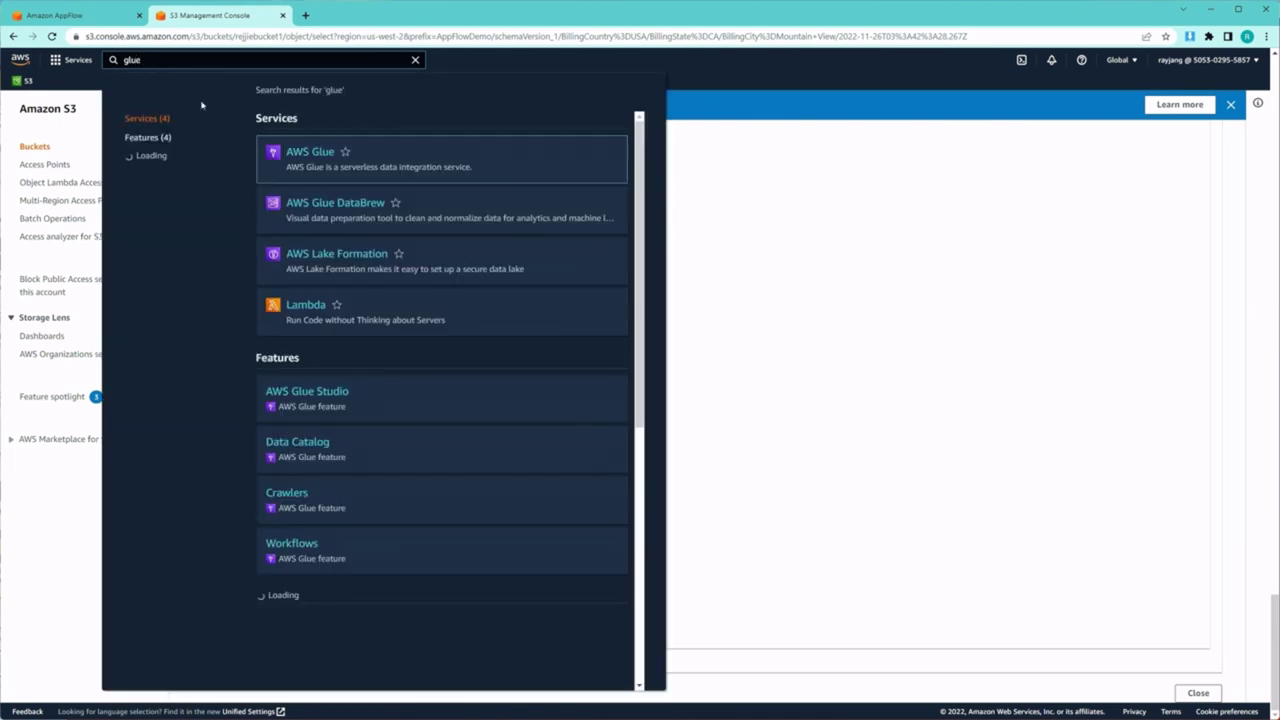
left_click(300, 152, "ctrl")
left_click(365, 17)
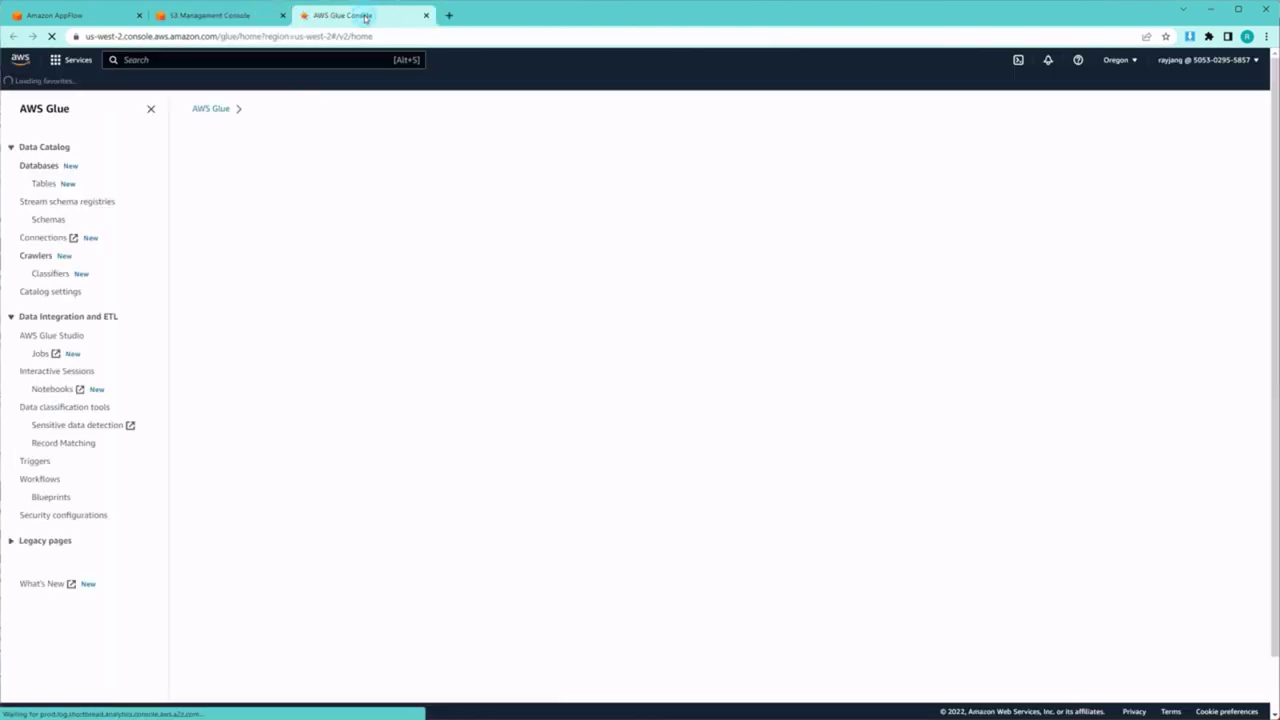
left_click(43, 167)
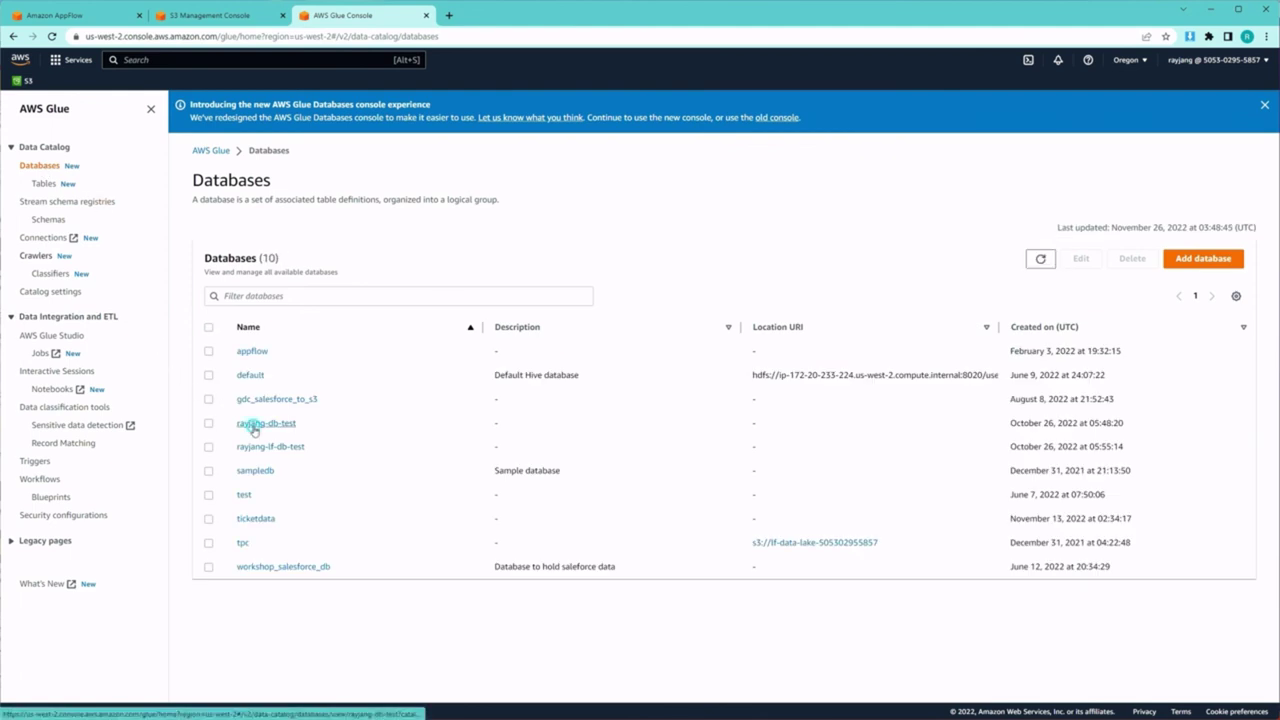
left_click(254, 428)
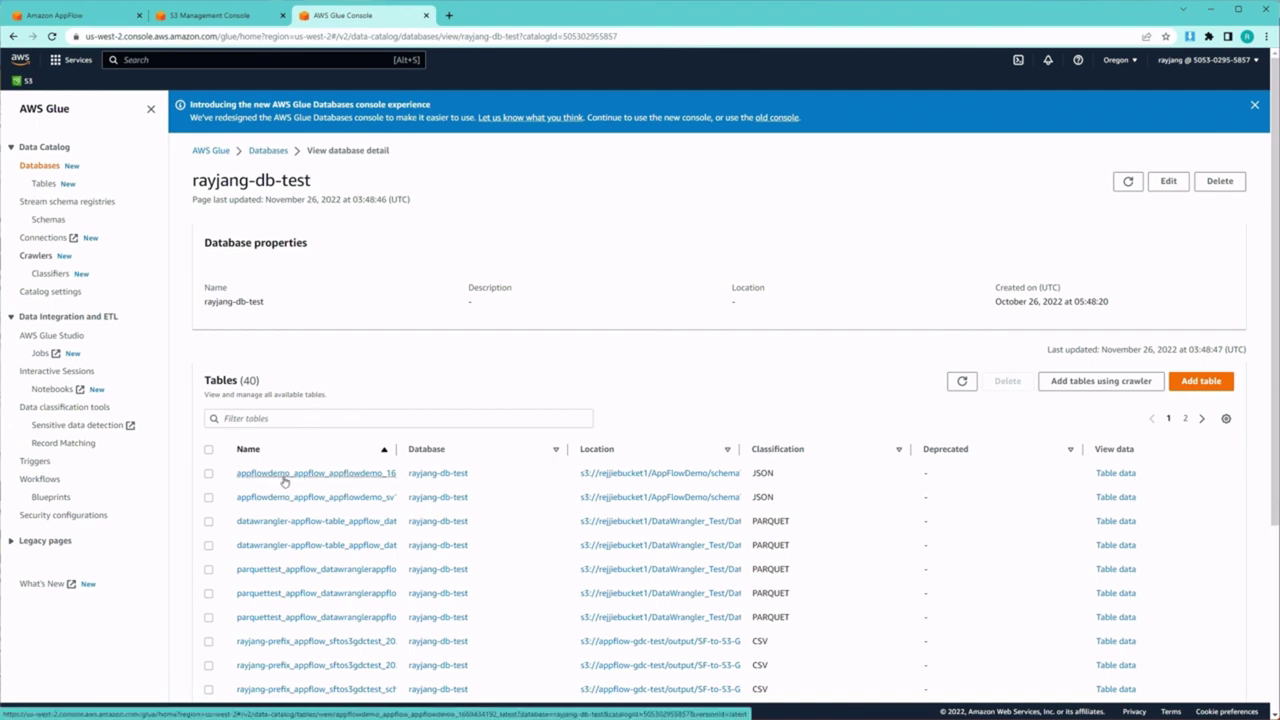
left_click(284, 474)
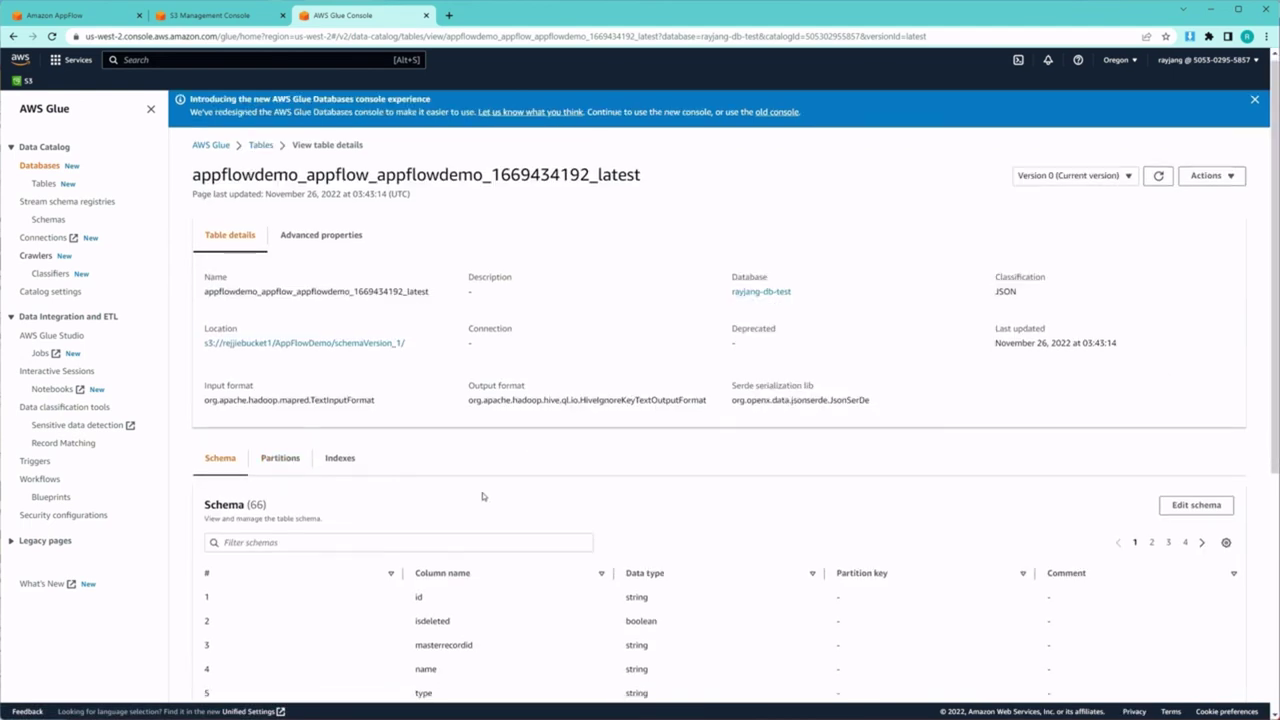
Examine the table's schema columns, including pages 3 and 4 with the partition keys, and open its list of partitions.
scroll(480, 495, "down", 1)
scroll(478, 495, "down", 1)
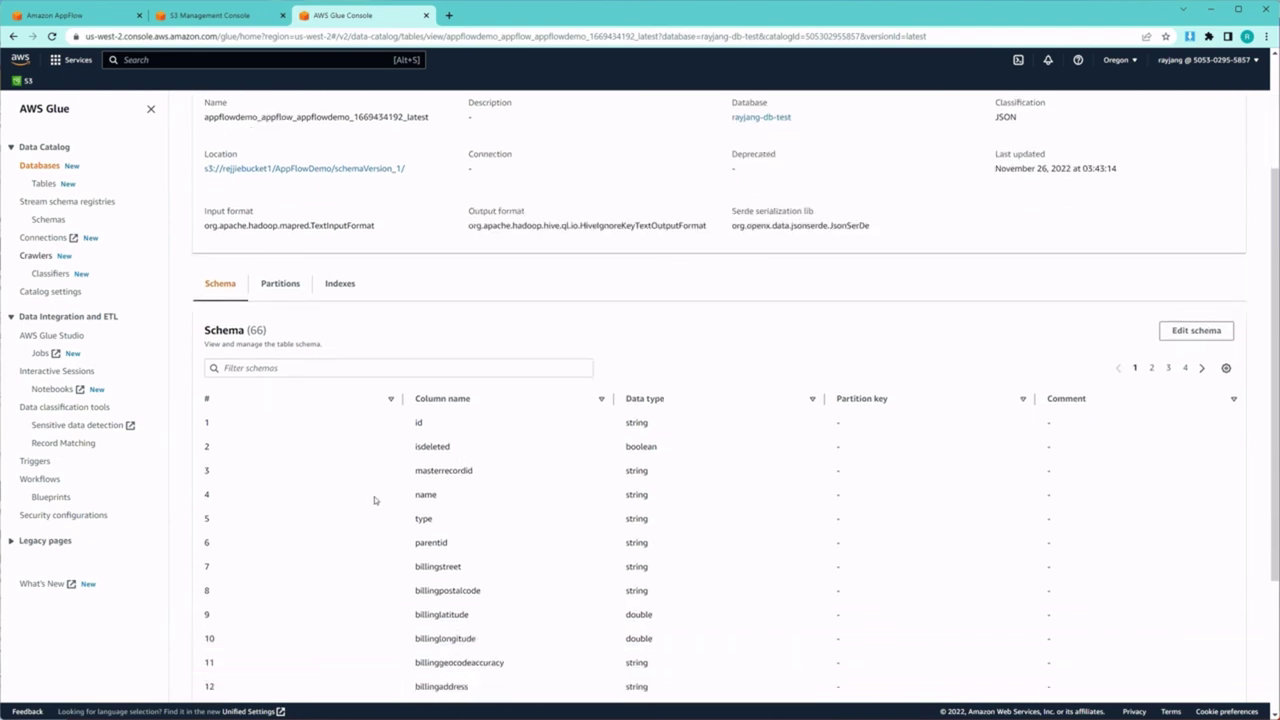
scroll(349, 493, "down", 1)
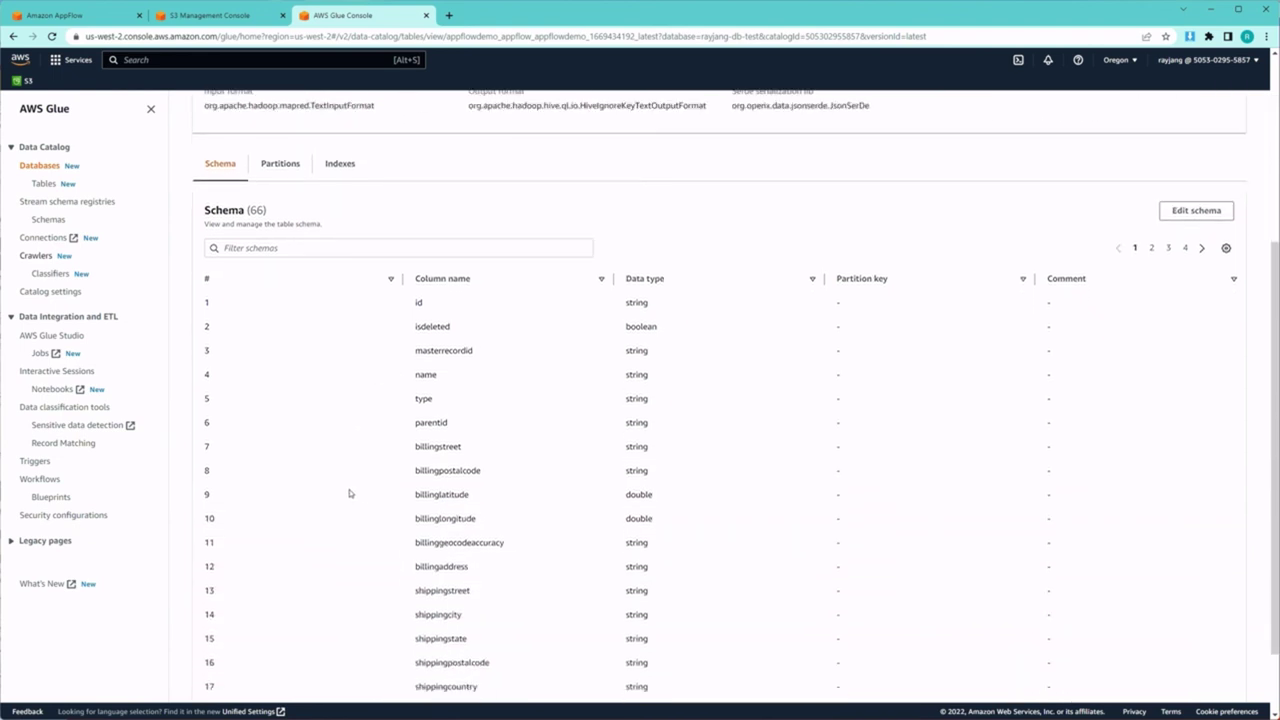
scroll(349, 493, "down", 1)
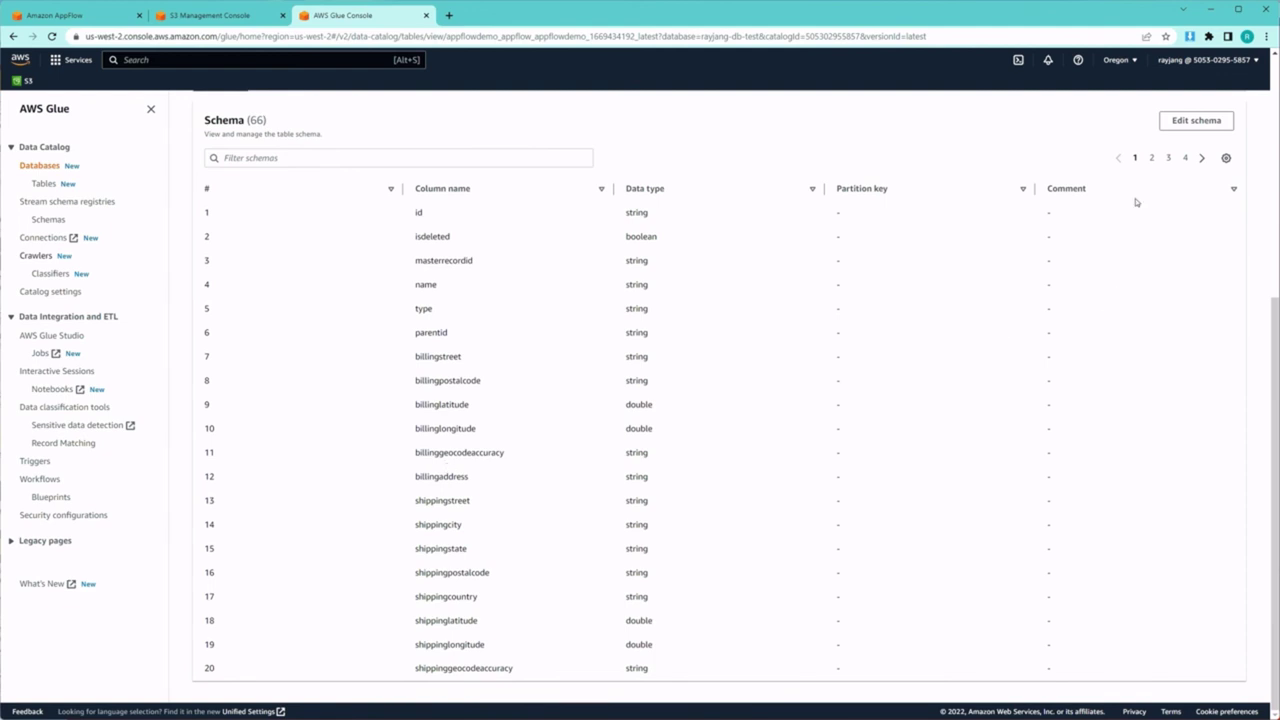
left_click(1172, 159)
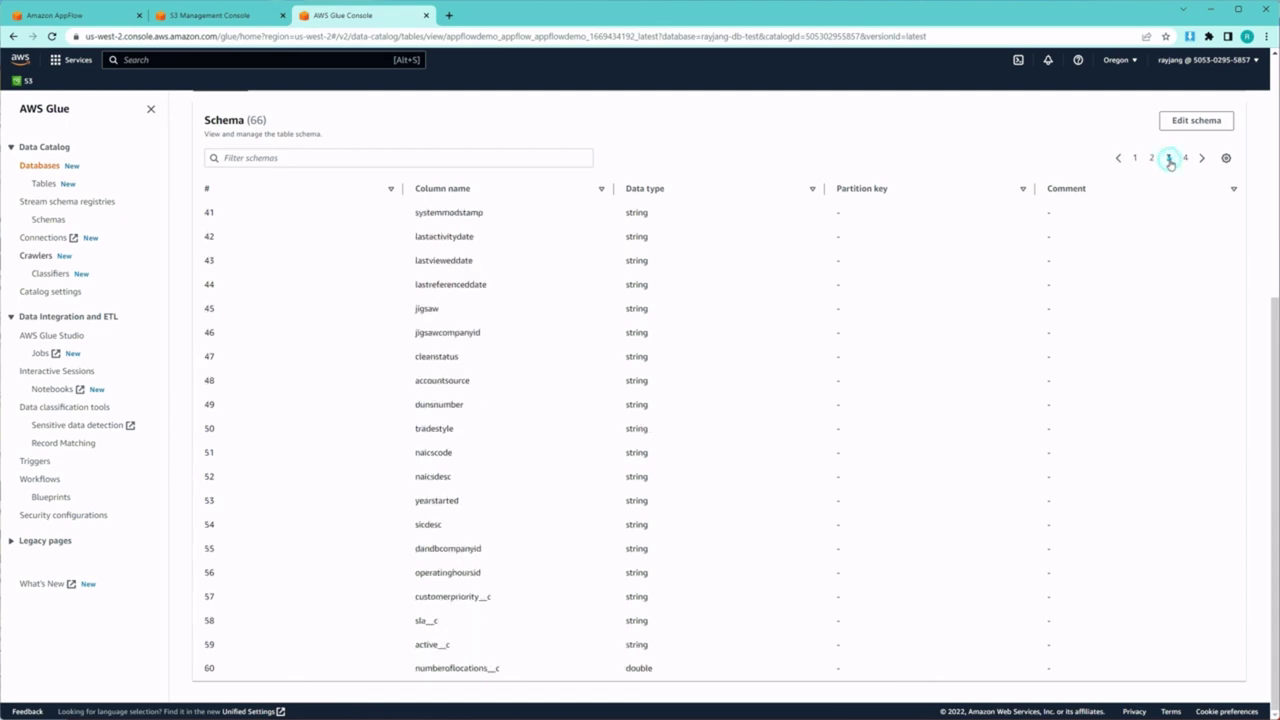
left_click(1186, 159)
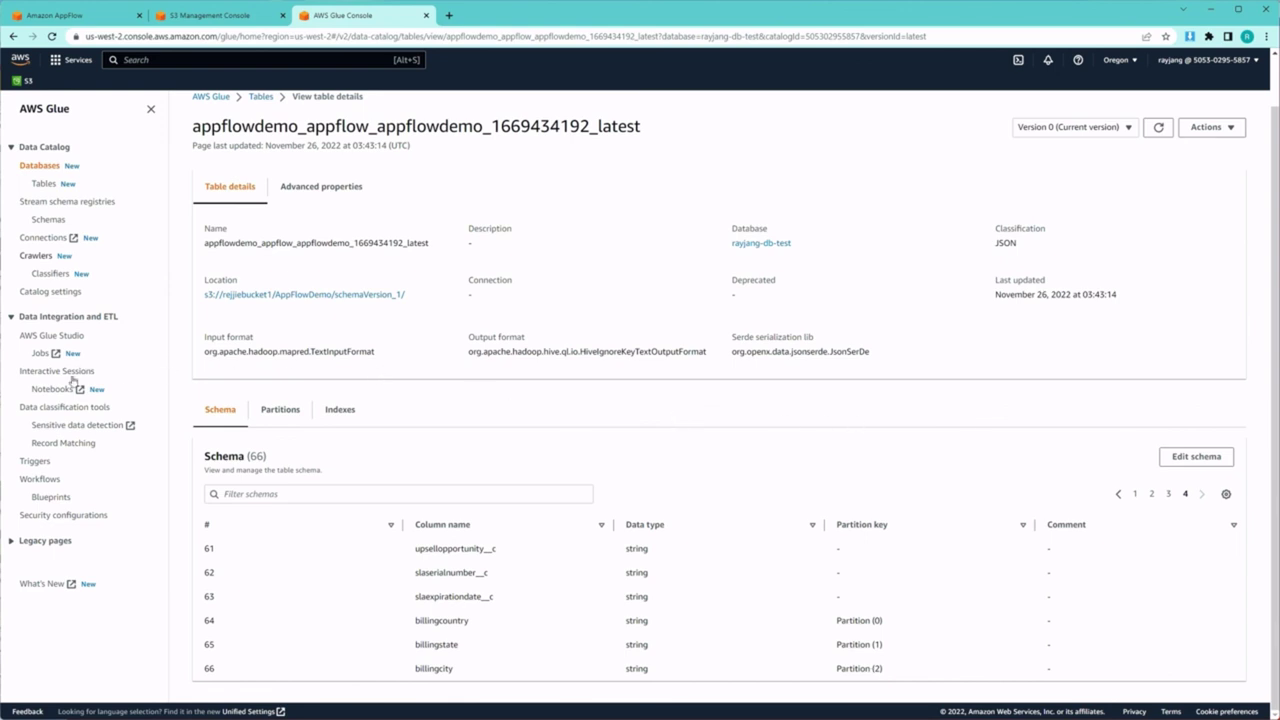
left_click(280, 415)
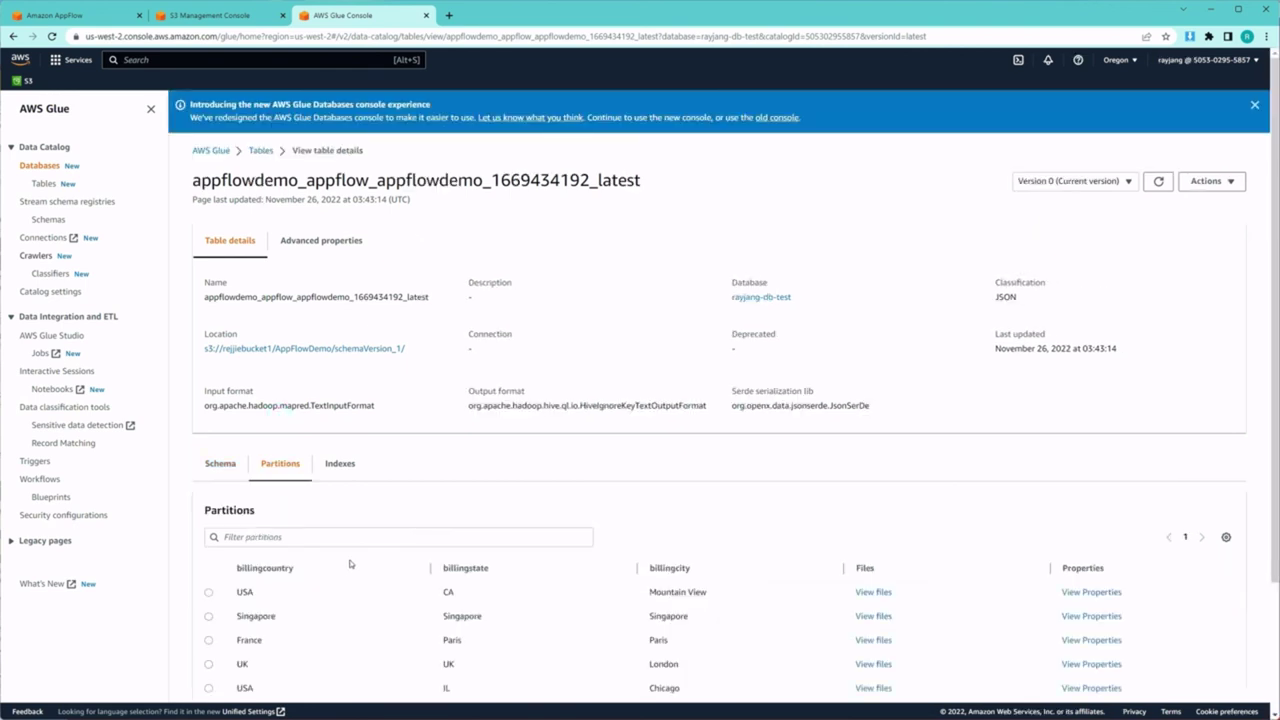
Open the files of the Mountain View partition in S3 and start an S3 Select query on the stored object.
scroll(350, 570, "down", 2)
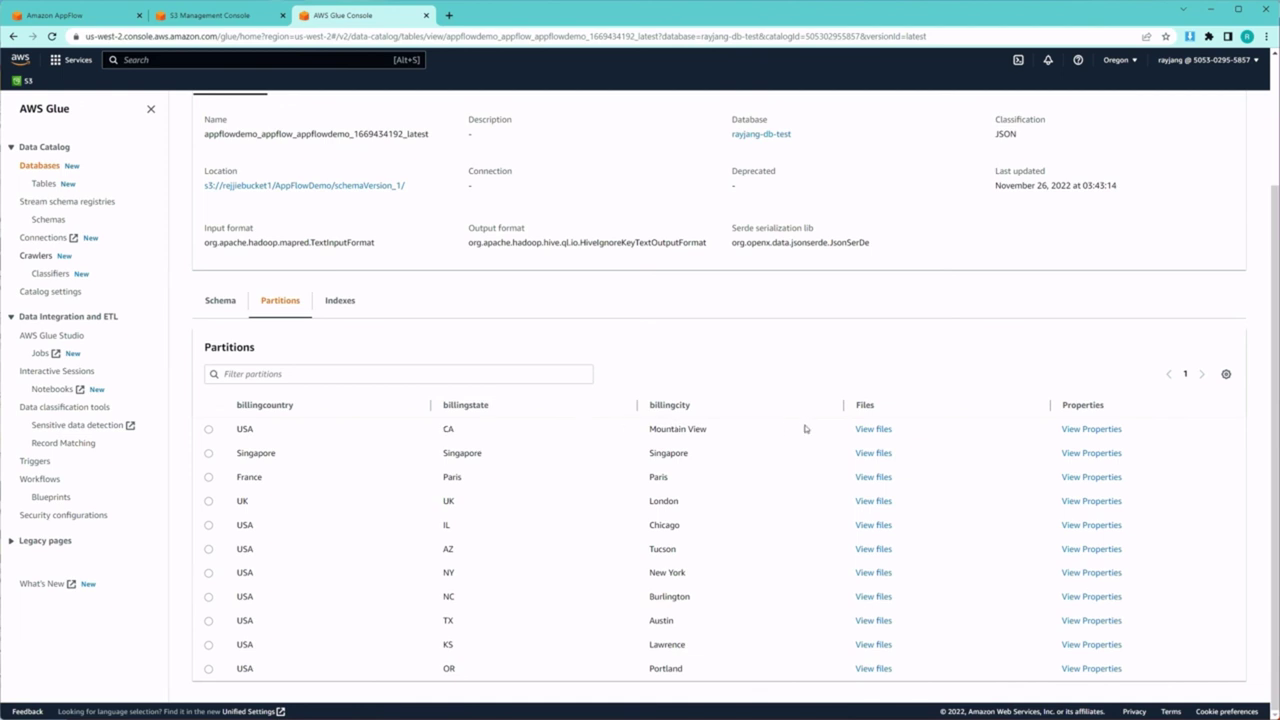
left_click(873, 429)
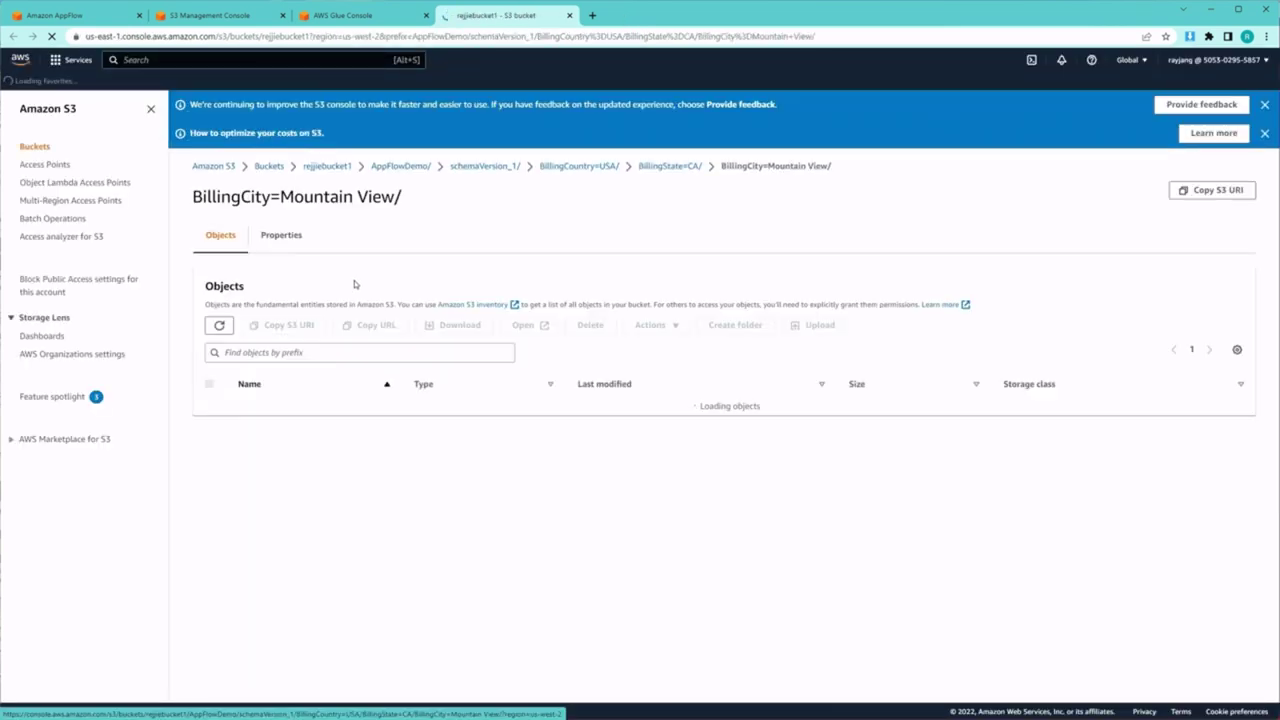
left_click(209, 406)
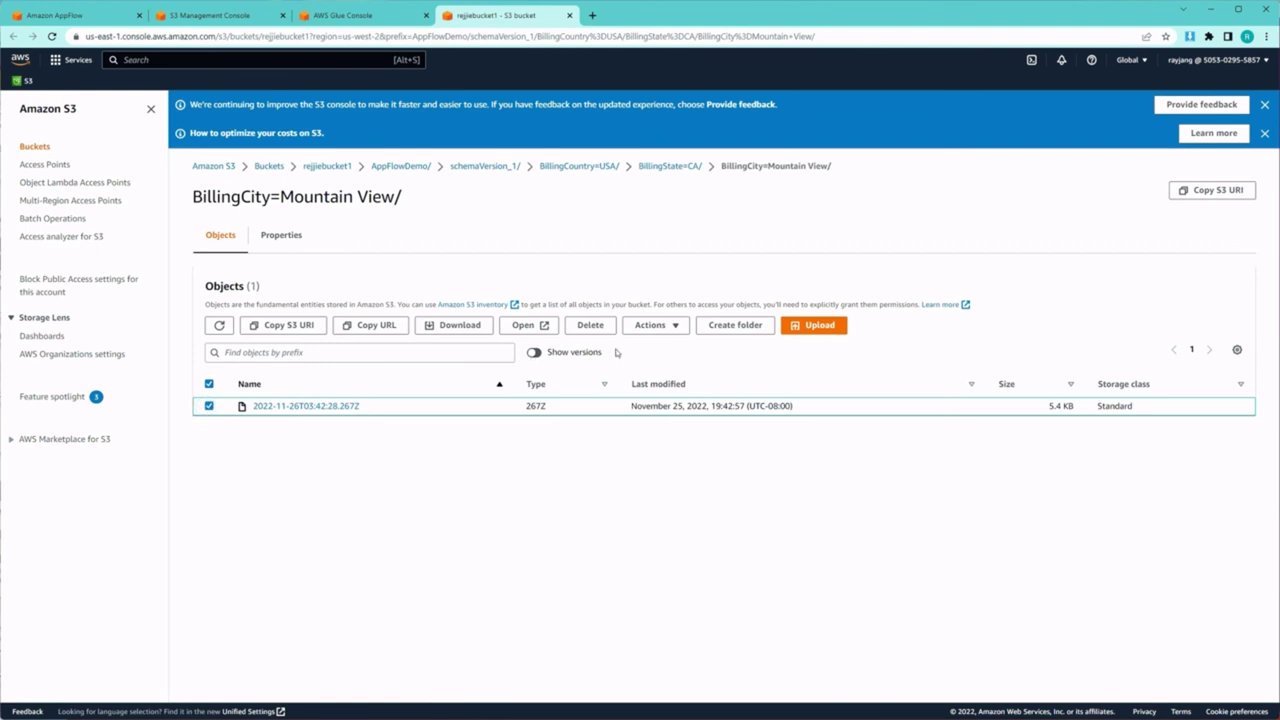
left_click(671, 326)
left_click(701, 456)
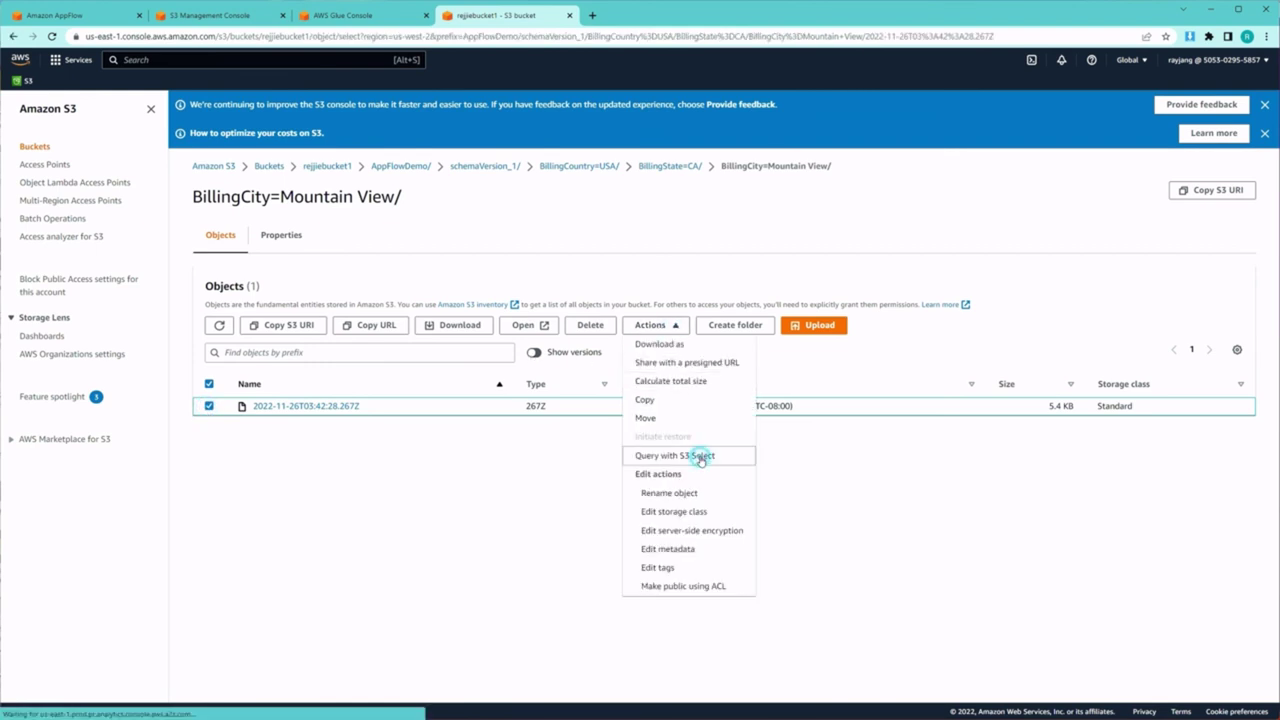
Set both the input format and the output format of the S3 Select query to JSON.
left_click(212, 398)
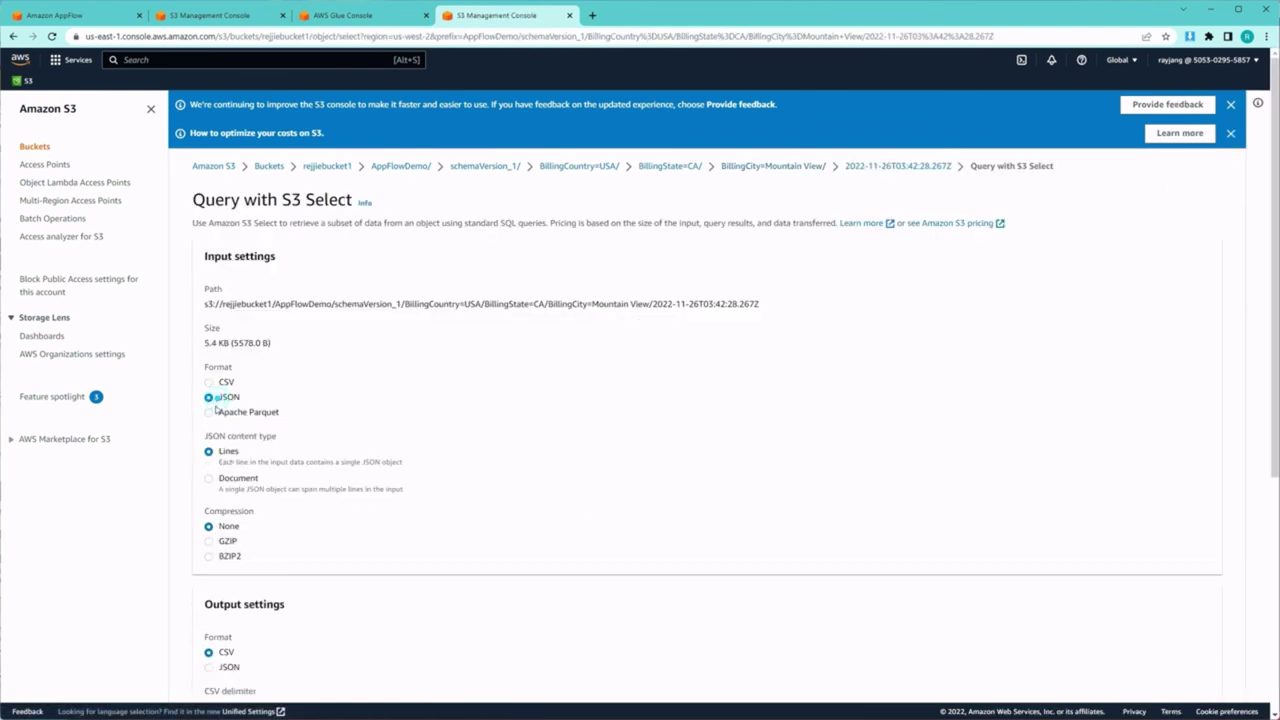
scroll(238, 534, "down", 2)
left_click(209, 487)
scroll(334, 506, "down", 2)
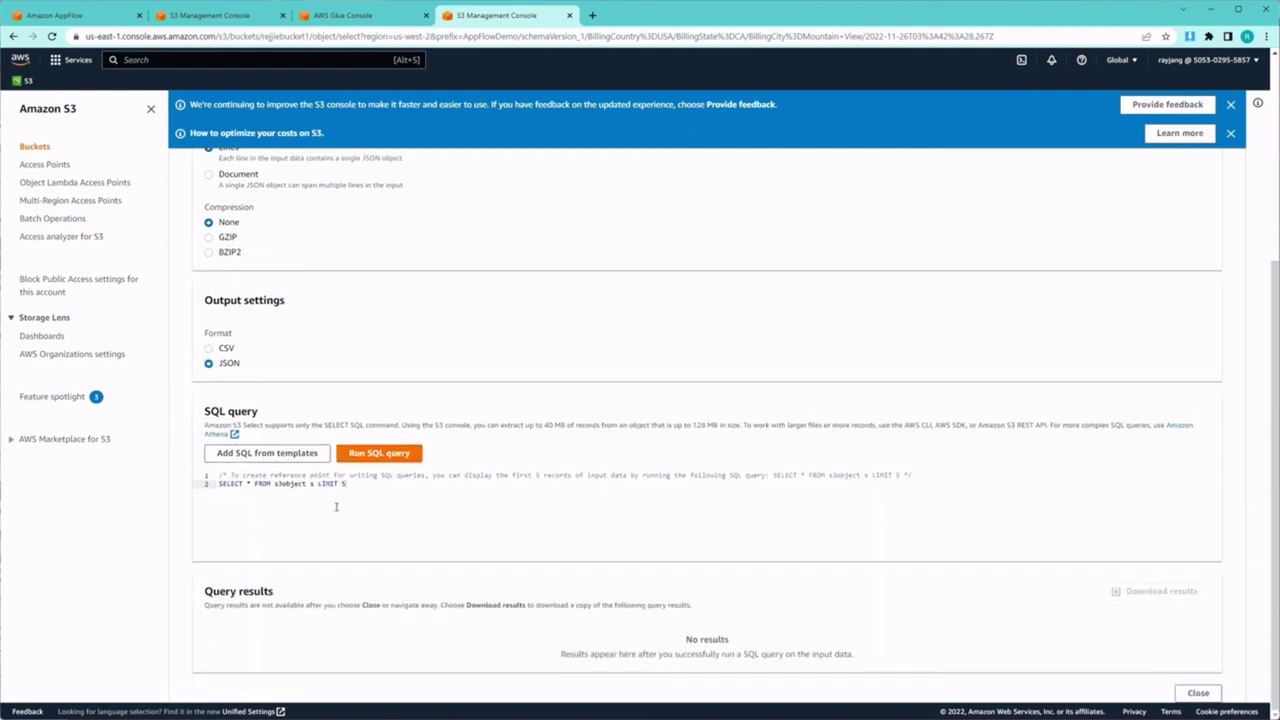
Run the default SQL query with LIMIT 5 on the Mountain View object and examine the returned Account records.
left_click(377, 455)
scroll(440, 512, "down", 5)
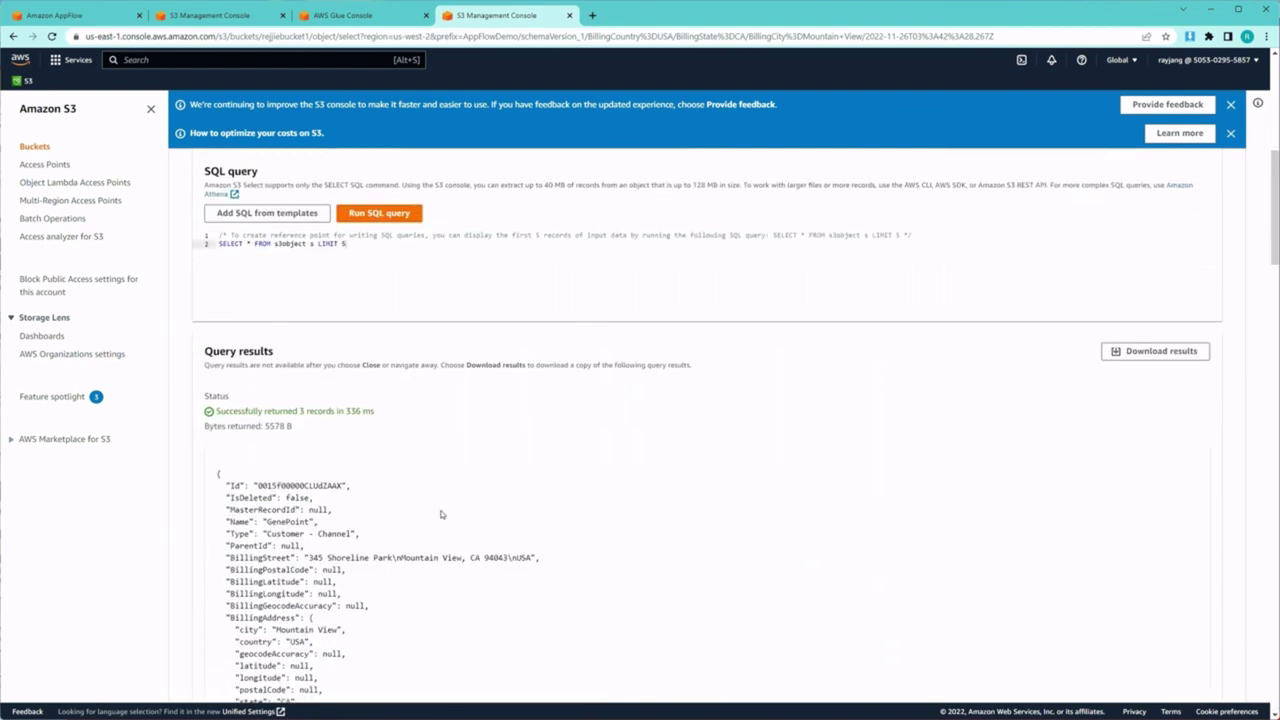
scroll(380, 375, "down", 5)
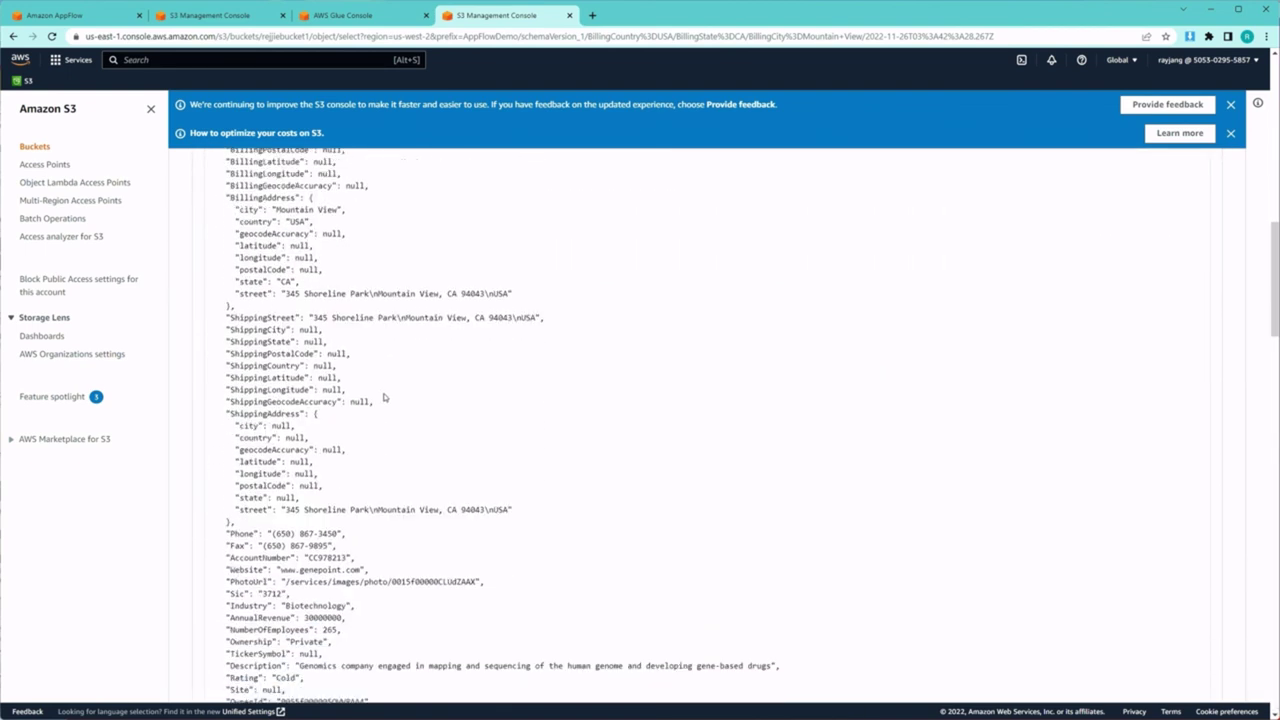
scroll(384, 402, "down", 6)
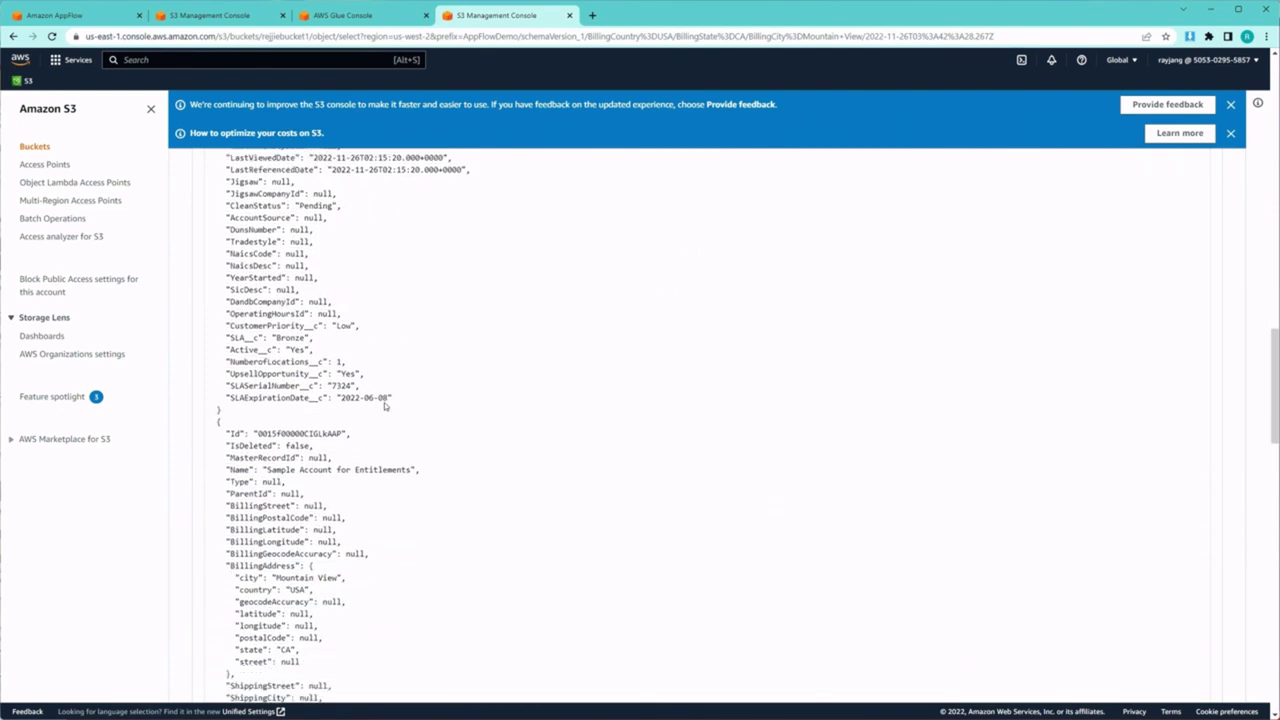
scroll(384, 404, "down", 4)
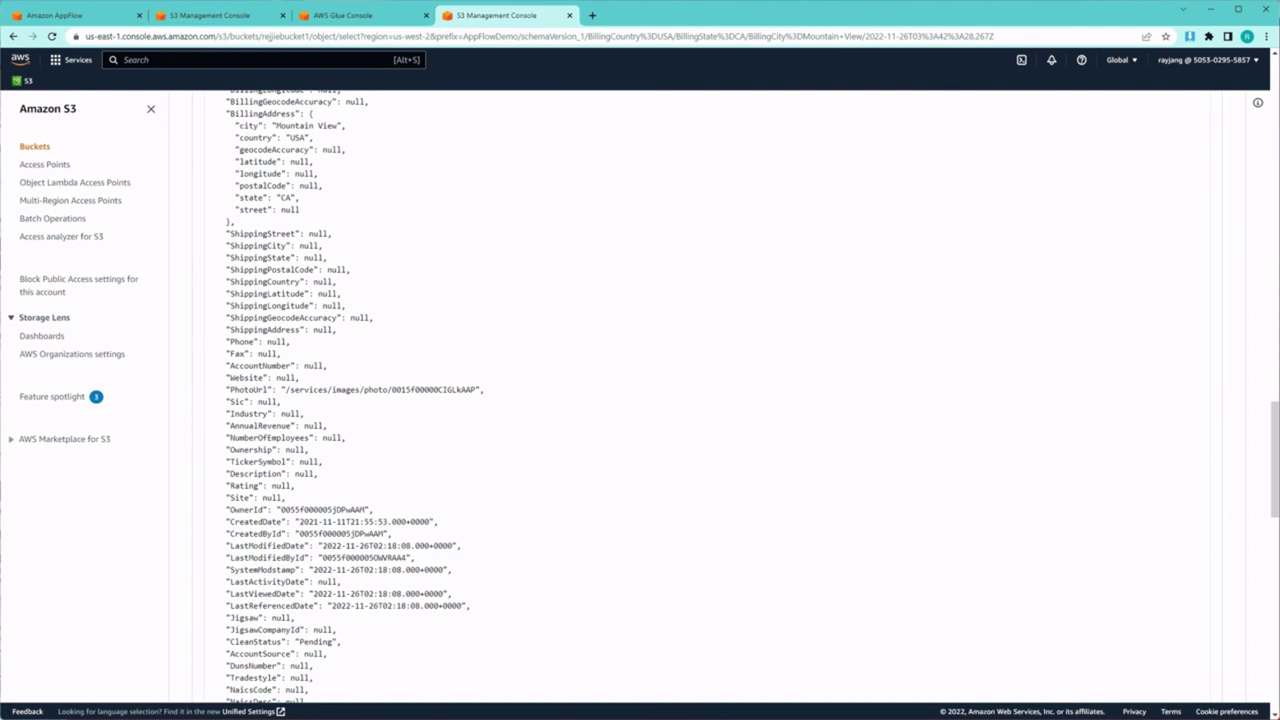
scroll(403, 366, "up", 3)
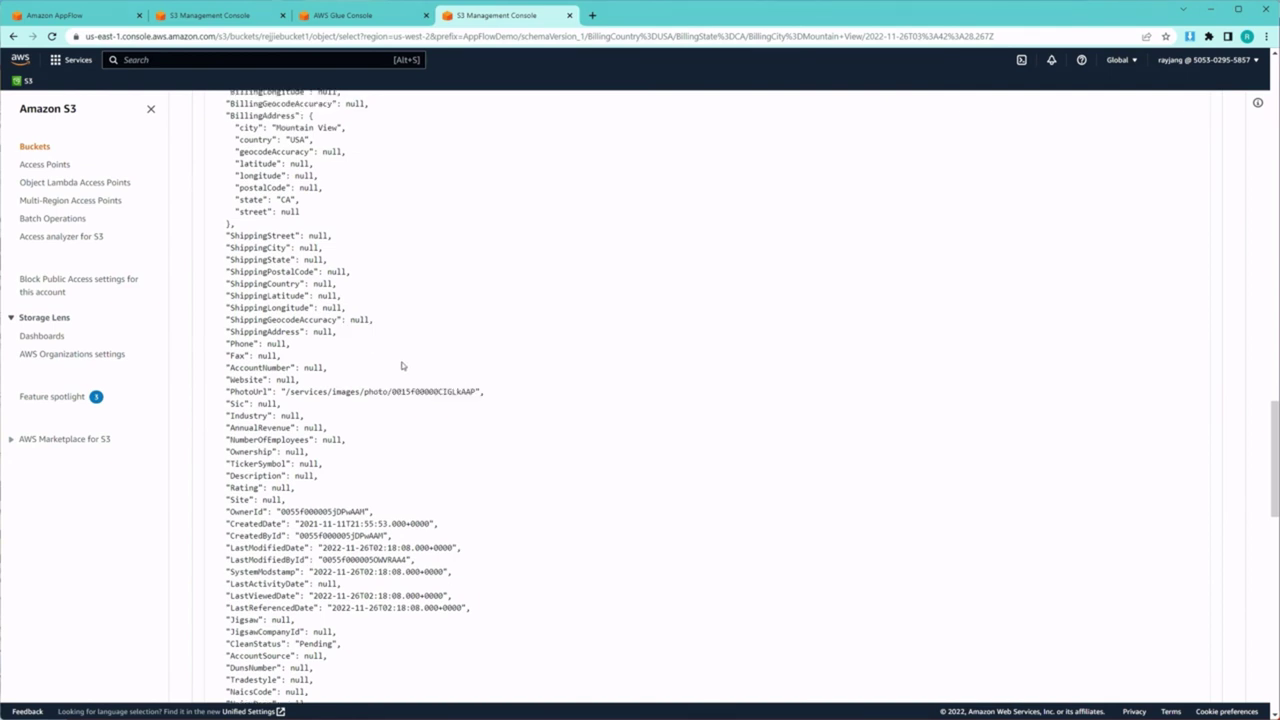
scroll(402, 366, "up", 3)
scroll(405, 367, "up", 5)
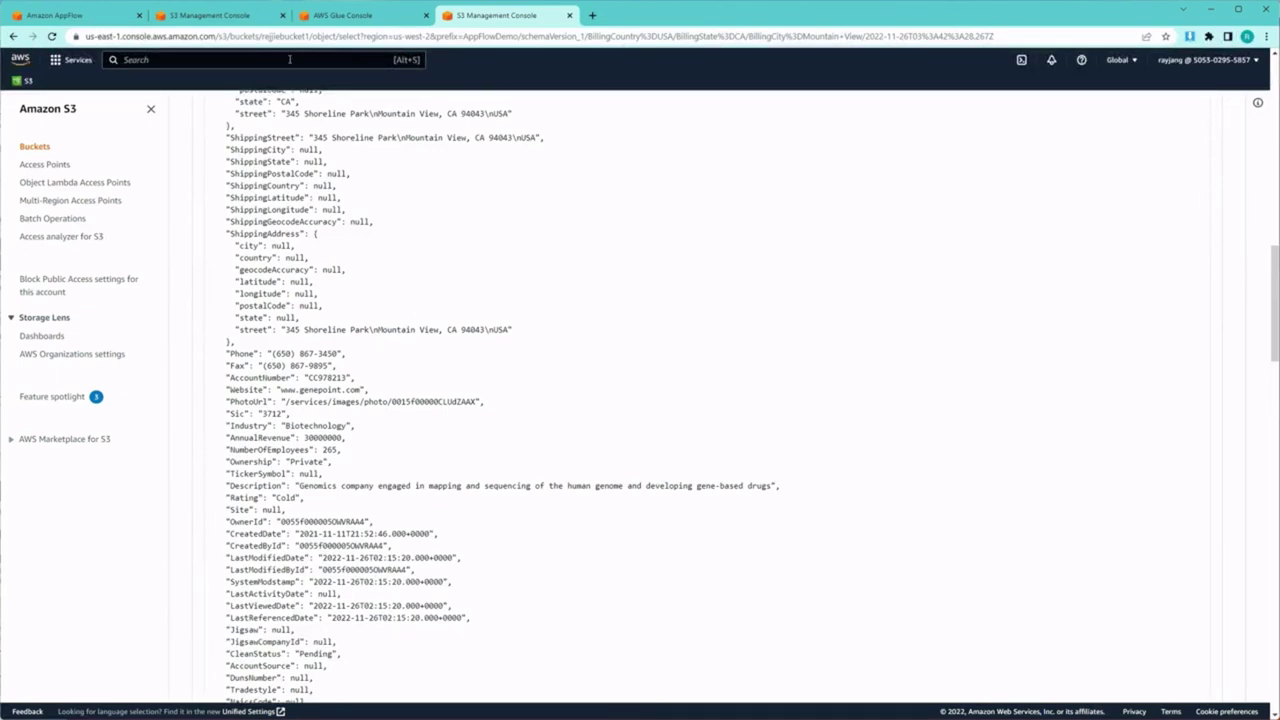
Search the AWS services for athena, open Athena in a new tab, and choose the rayjang-db-test database in its query editor.
left_click(290, 59)
type("athena")
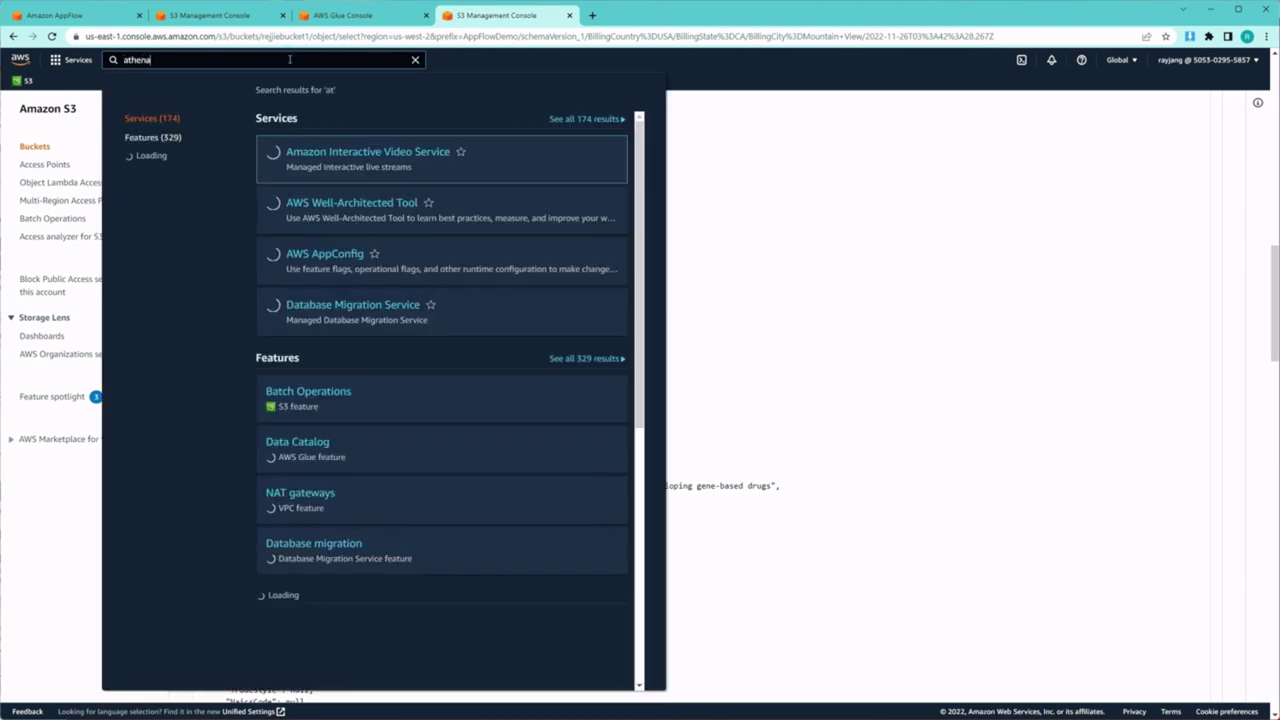
left_click(304, 151, "ctrl")
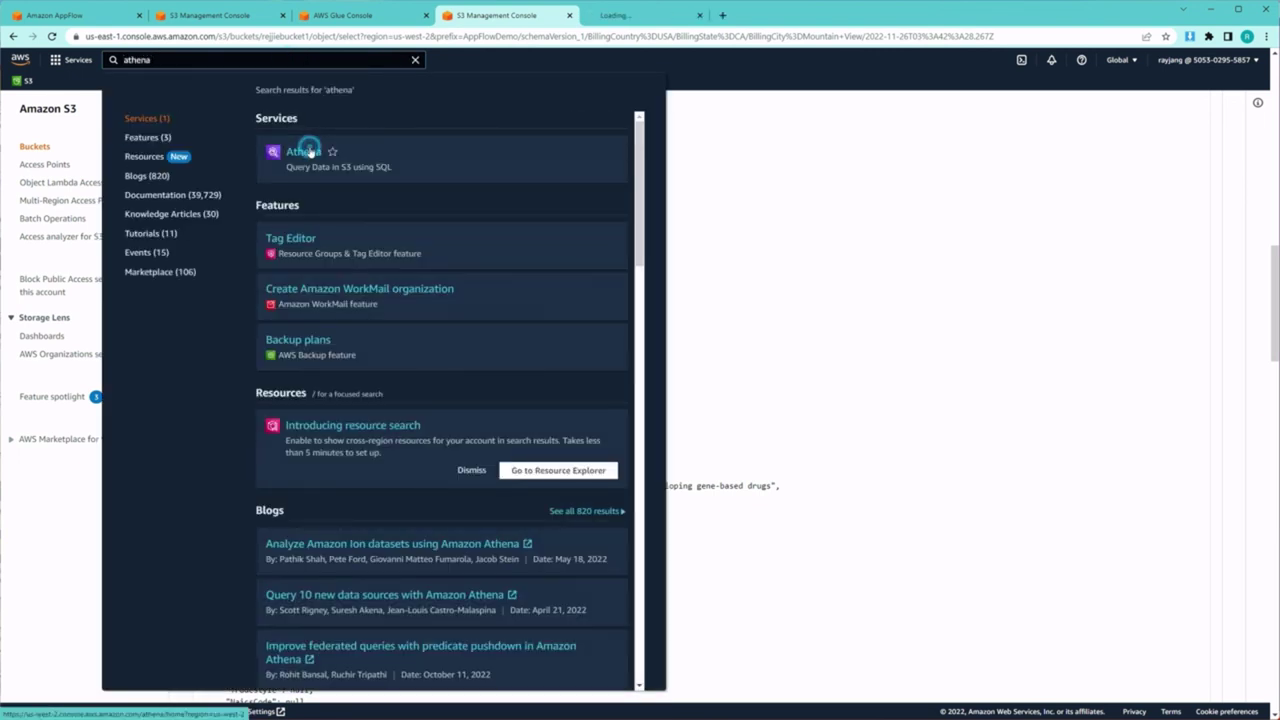
left_click(650, 17)
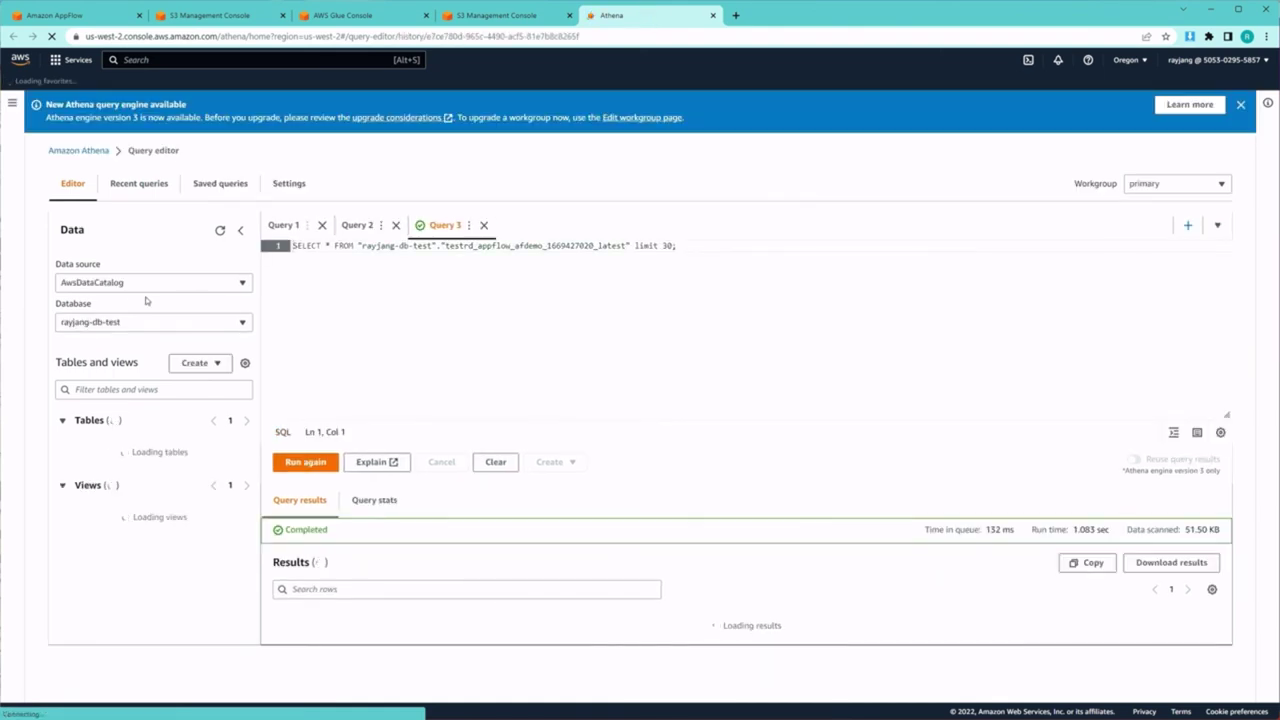
left_click(122, 324)
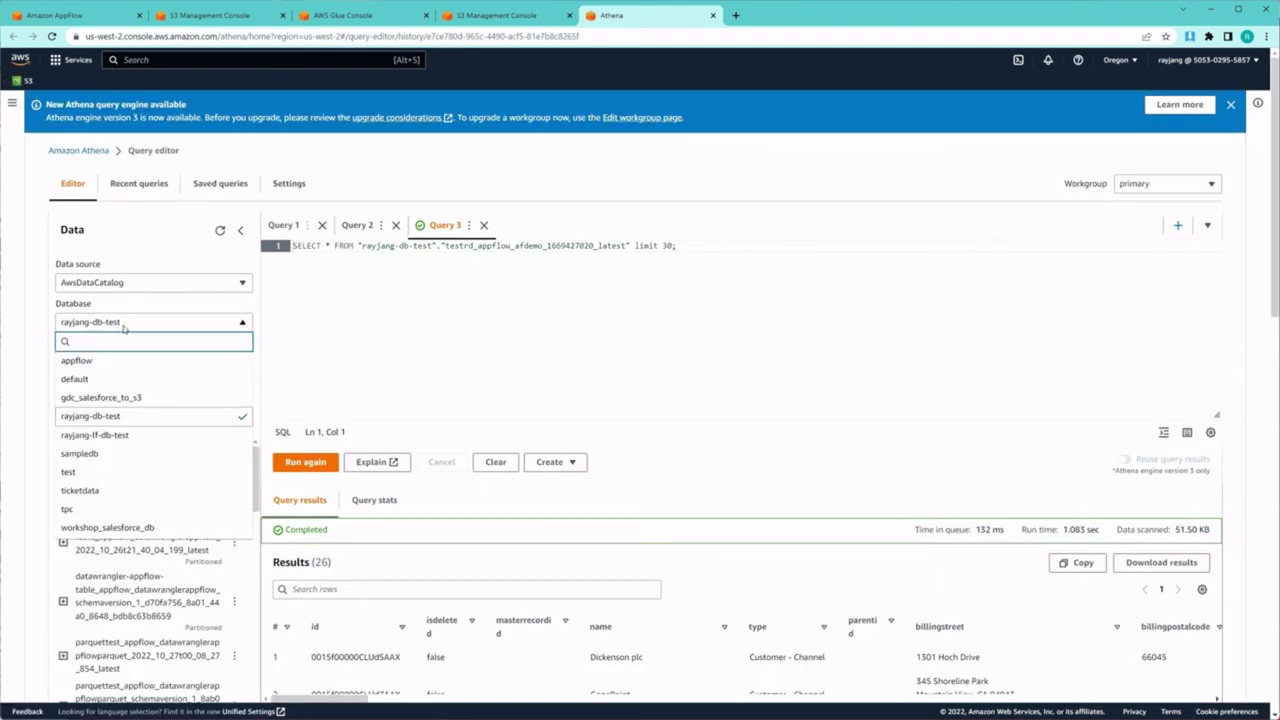
left_click(102, 415)
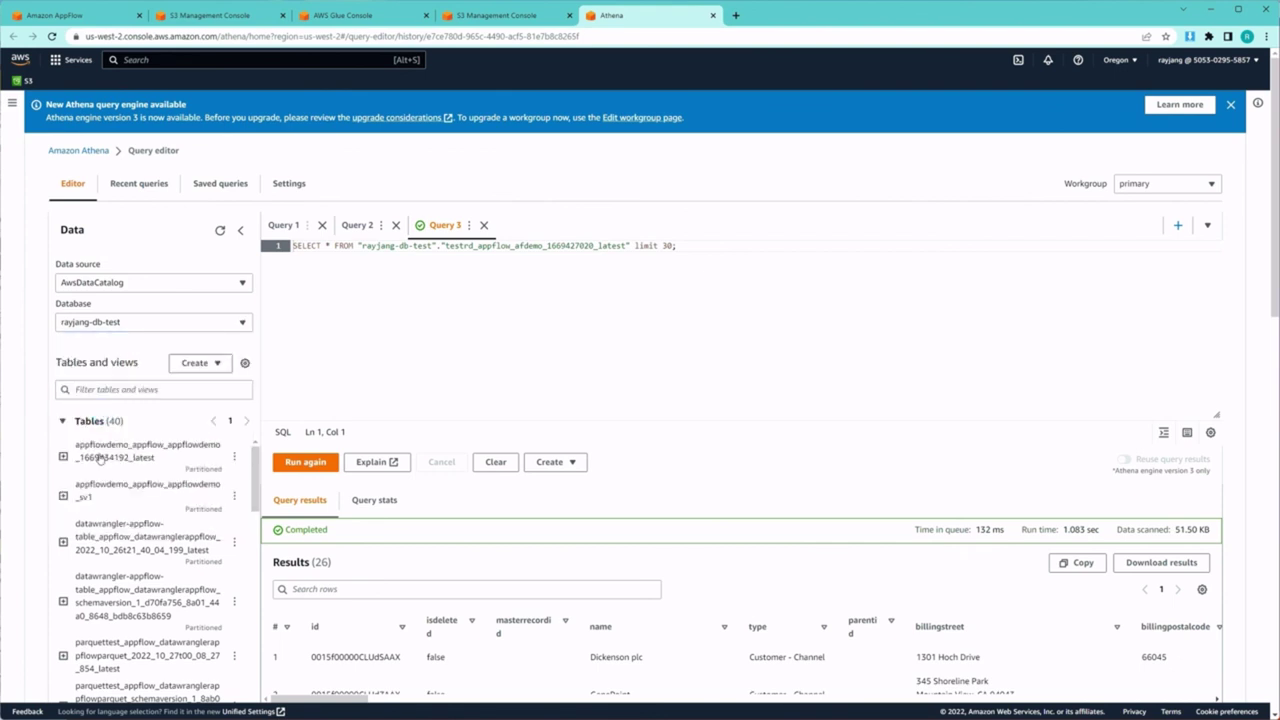
scroll(115, 505, "down", 3)
scroll(117, 512, "down", 3)
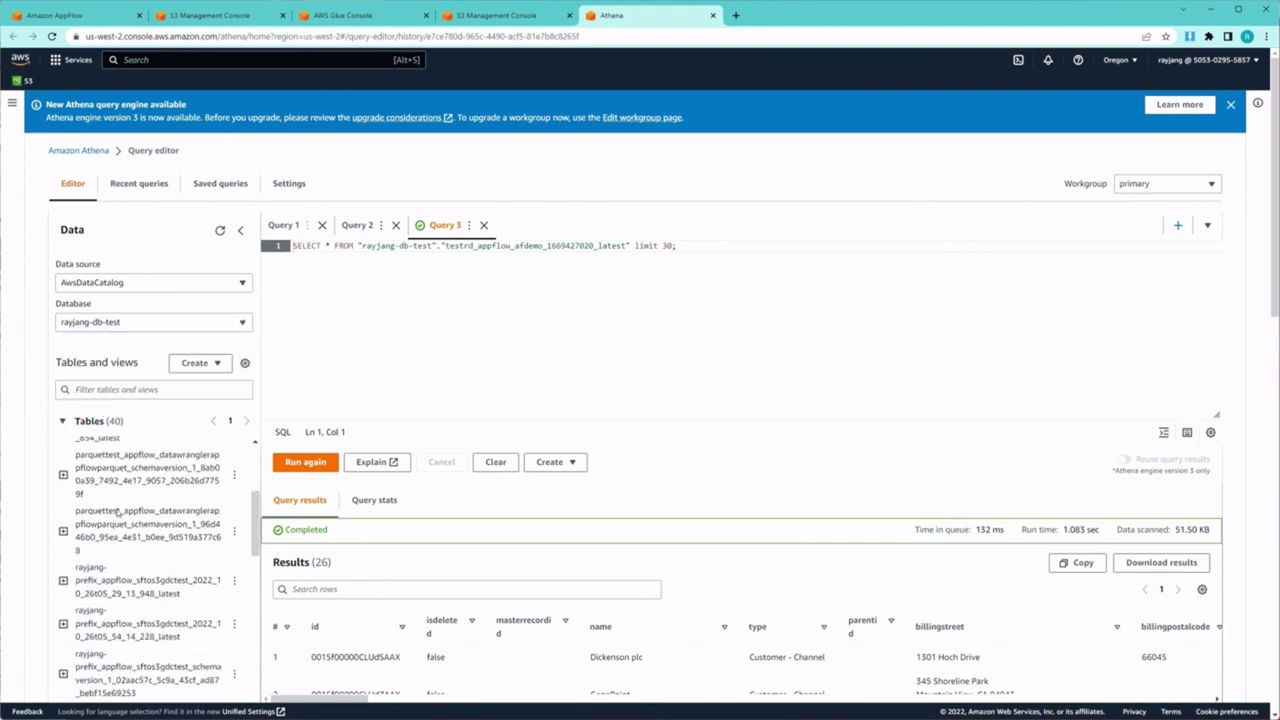
scroll(117, 512, "up", 5)
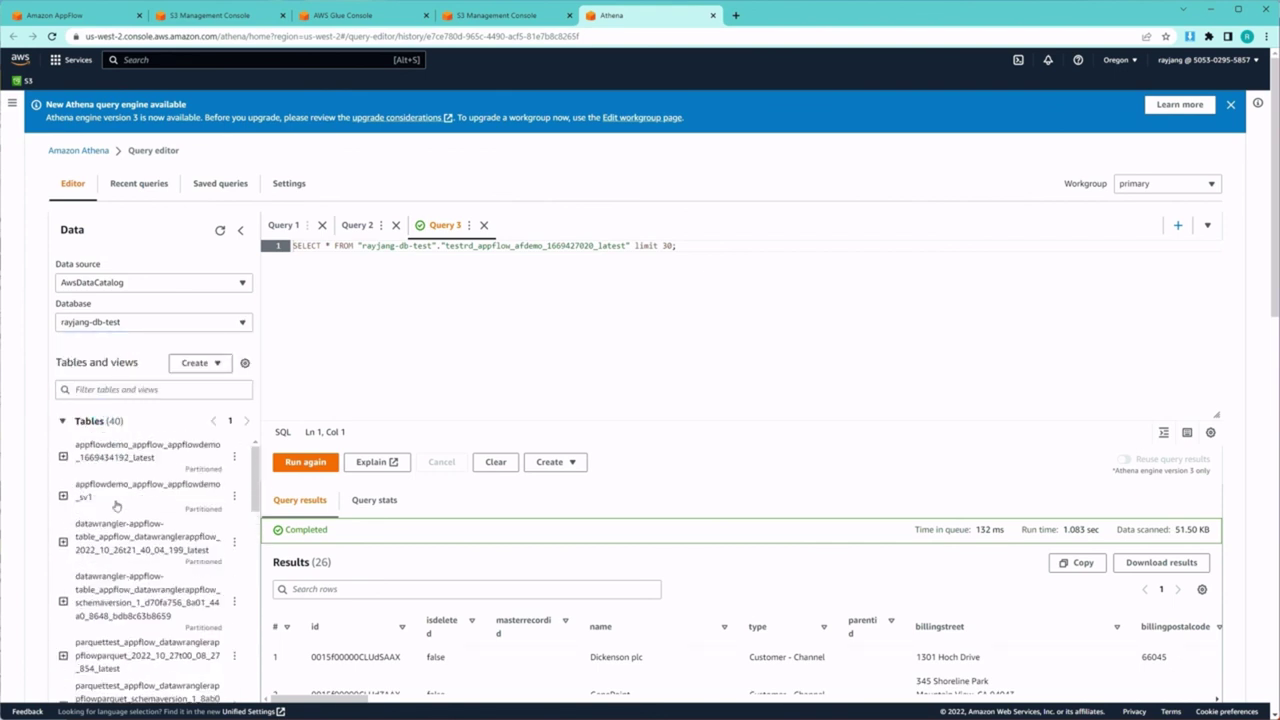
left_click(63, 456)
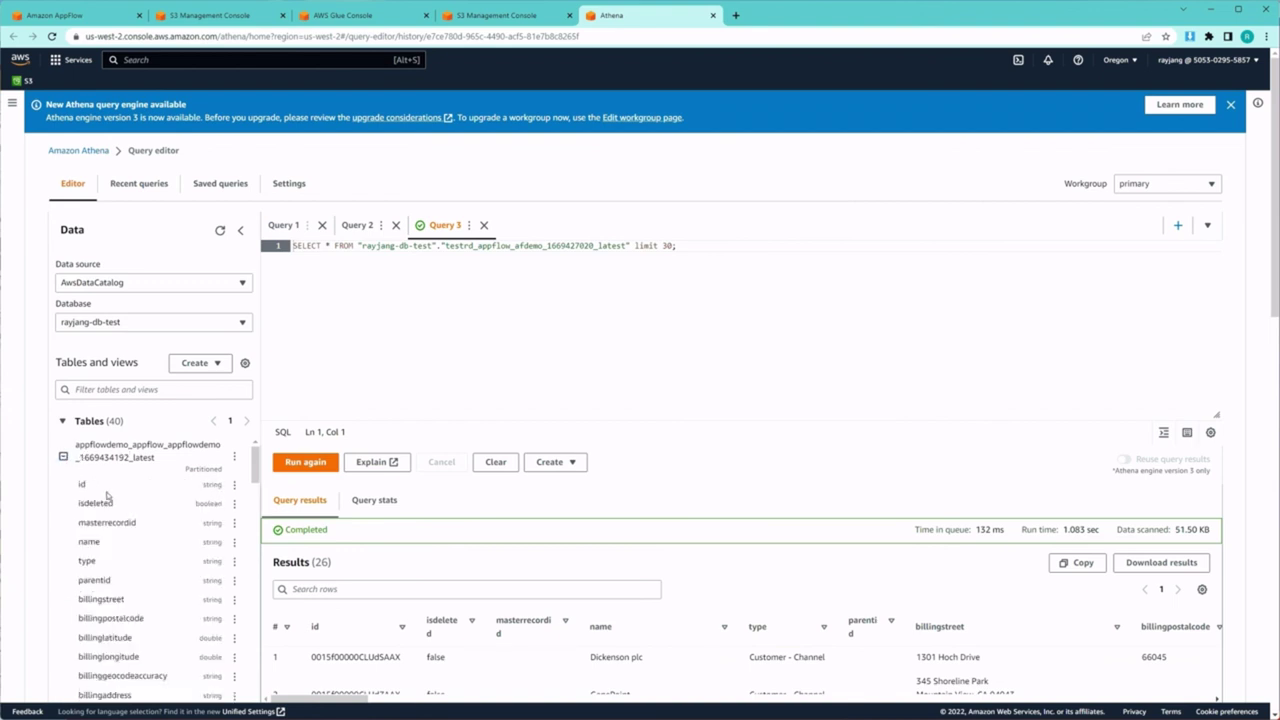
scroll(107, 497, "down", 1)
scroll(110, 550, "down", 5)
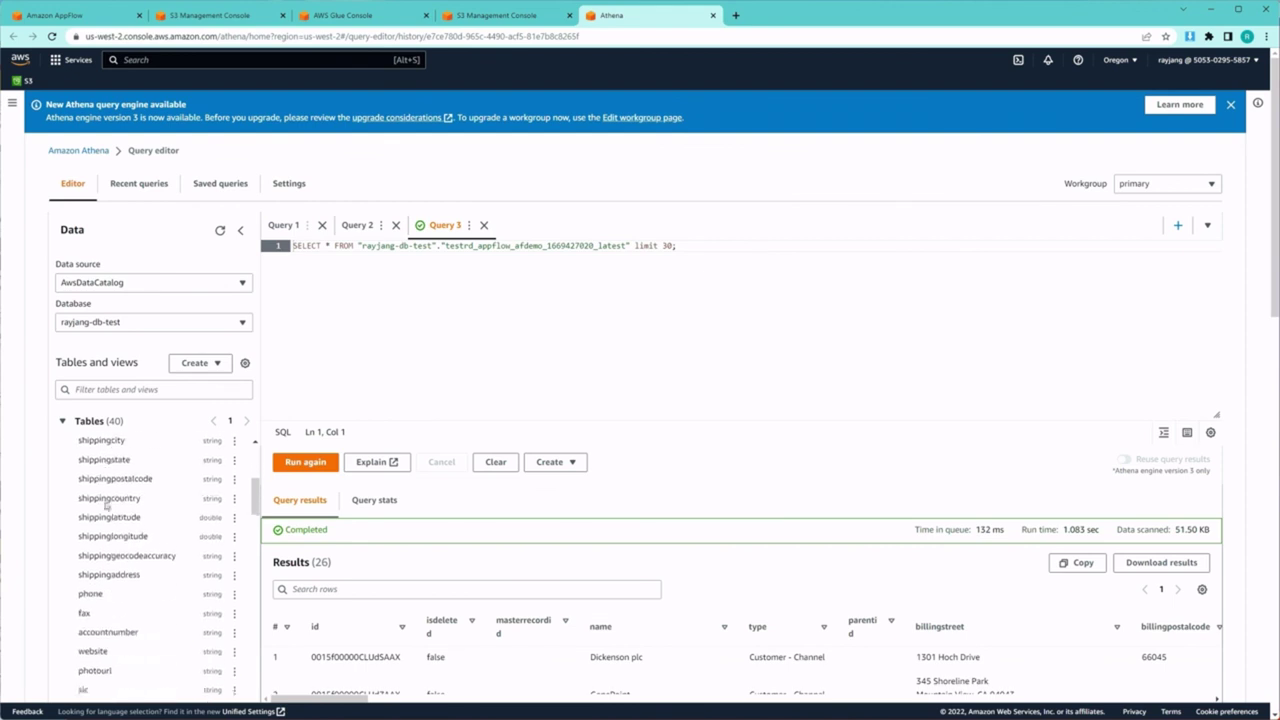
scroll(112, 600, "up", 6)
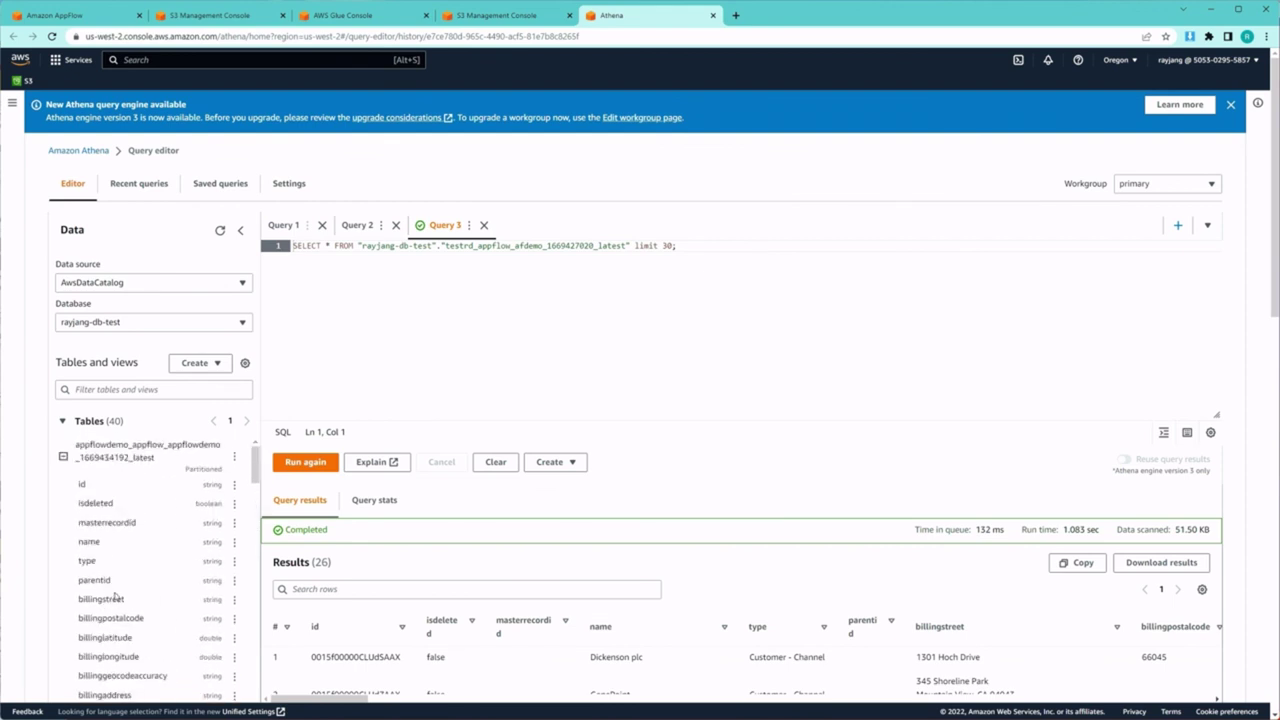
left_click(234, 458)
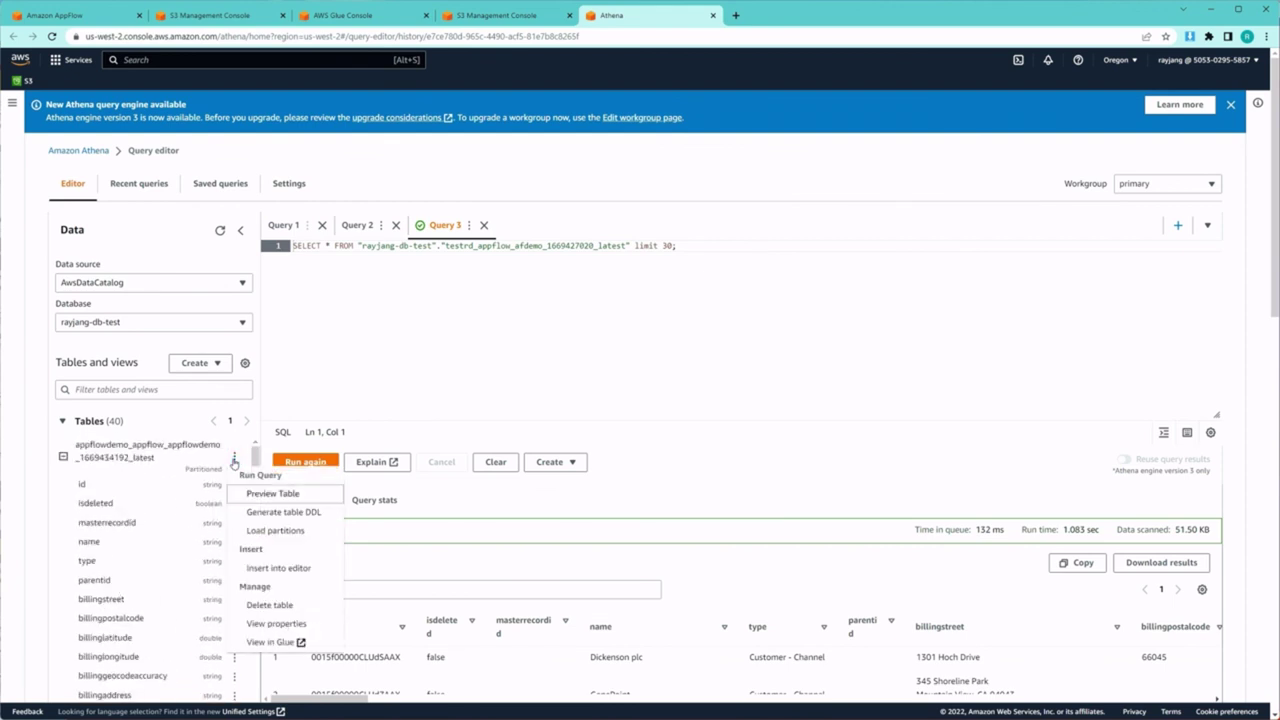
left_click(260, 495)
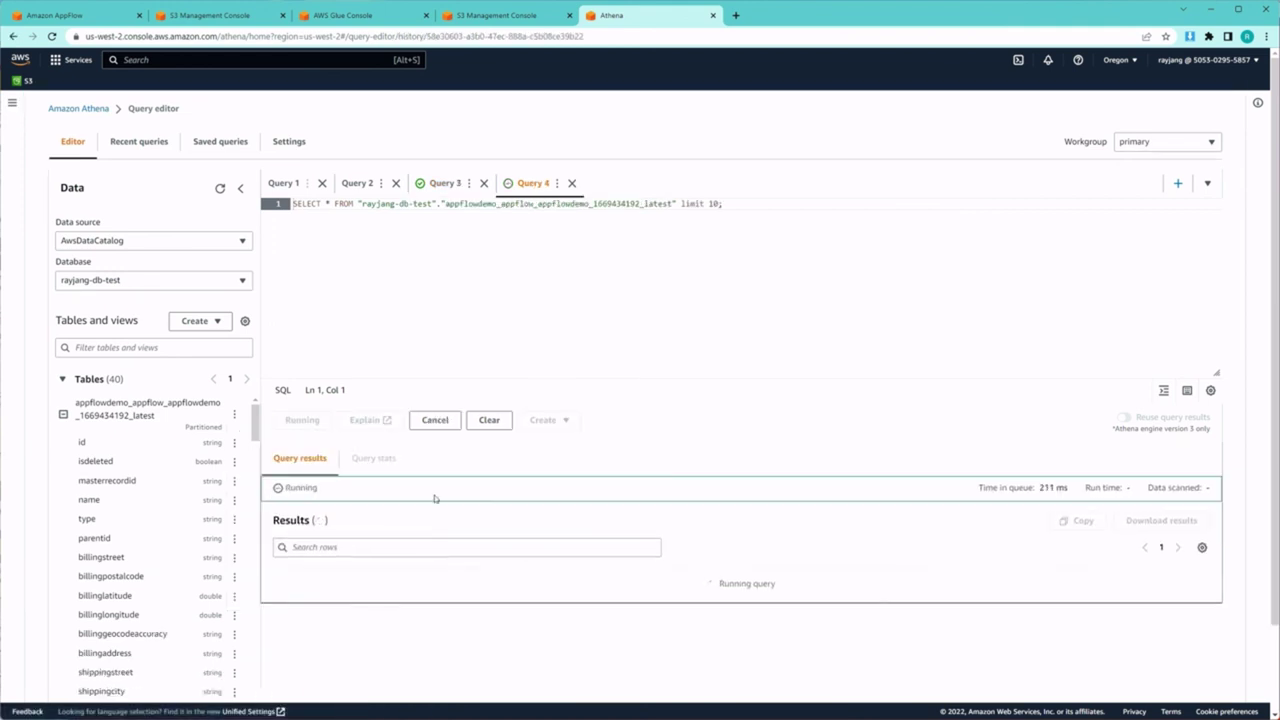
scroll(434, 498, "down", 5)
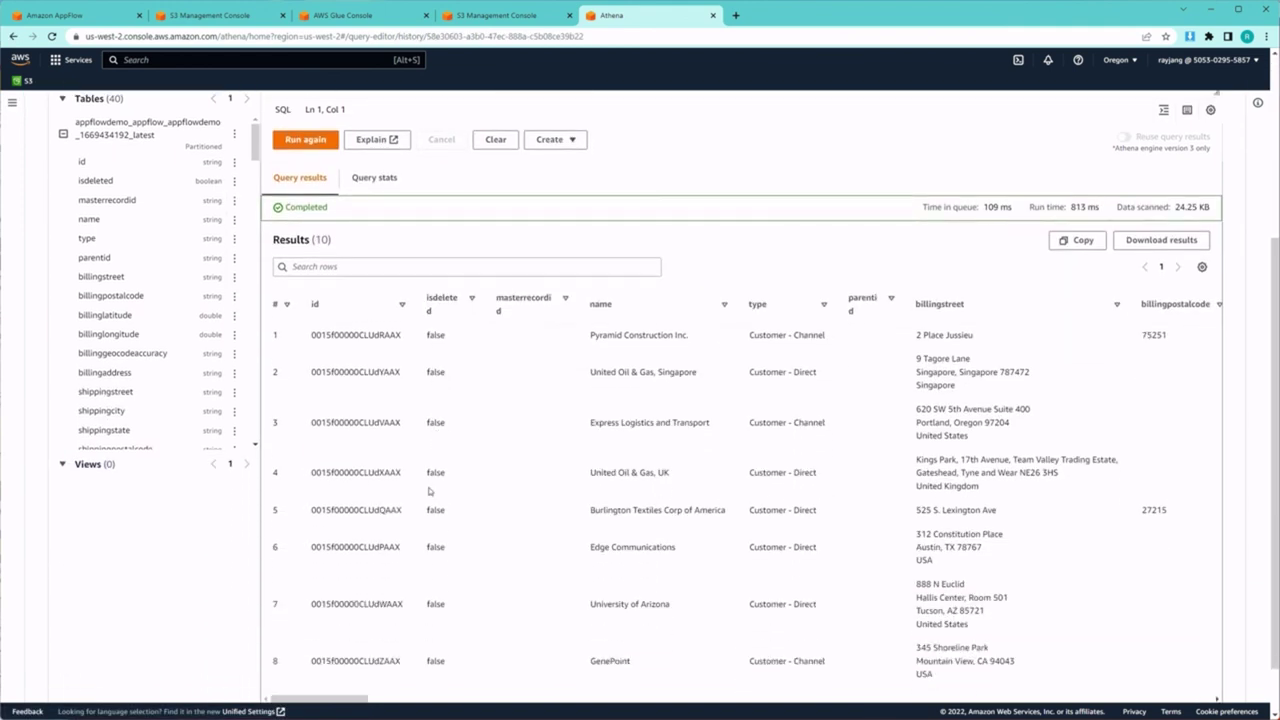
scroll(430, 490, "down", 1)
scroll(425, 501, "down", 1)
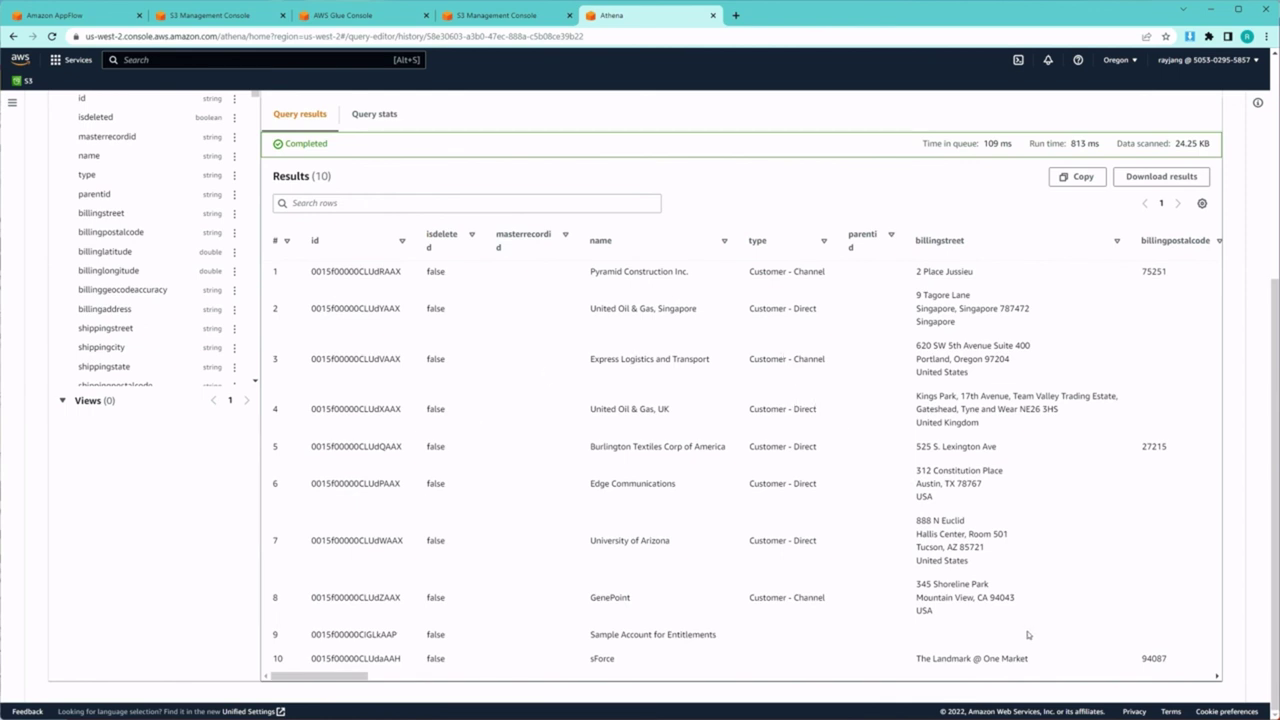
scroll(828, 475, "up", 3)
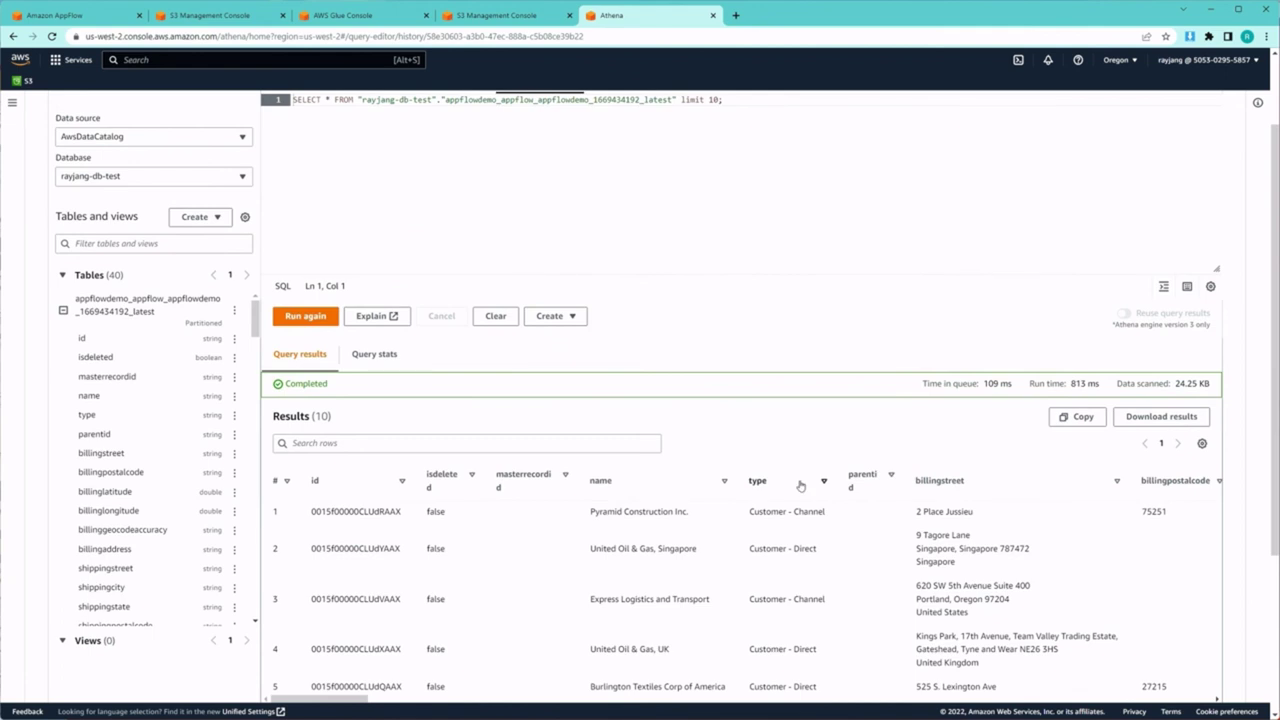
scroll(800, 485, "down", 3)
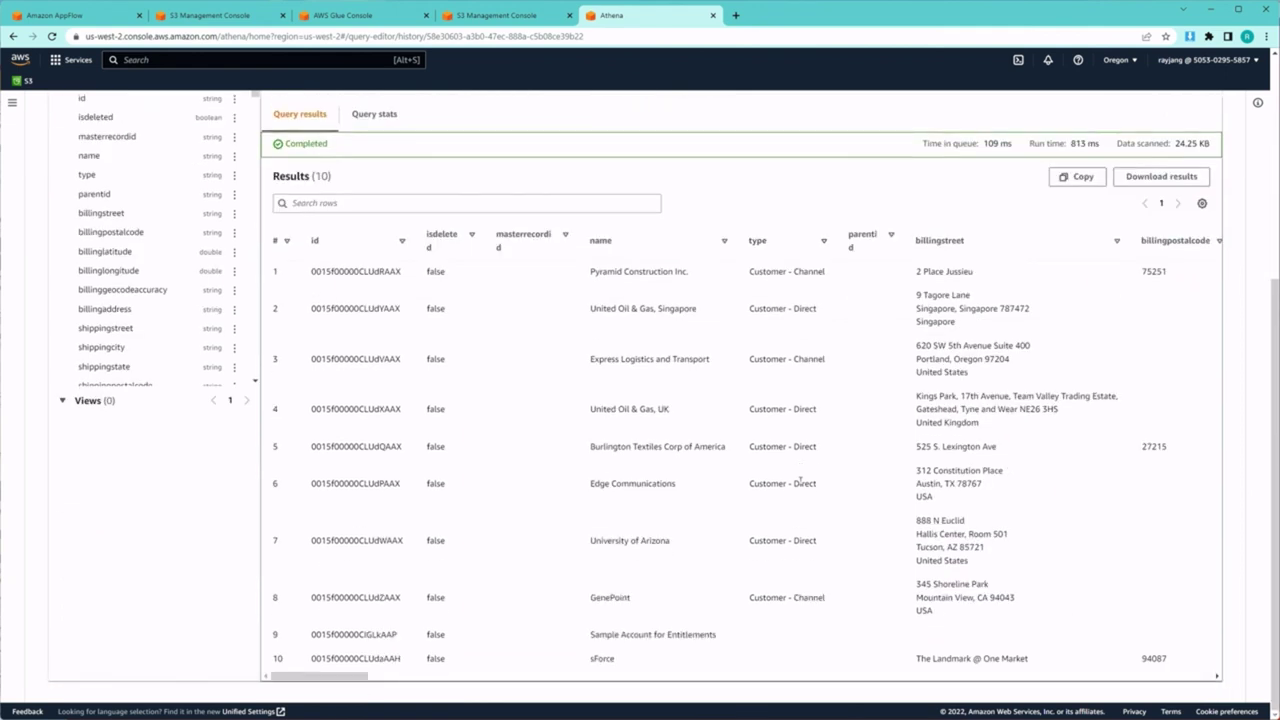